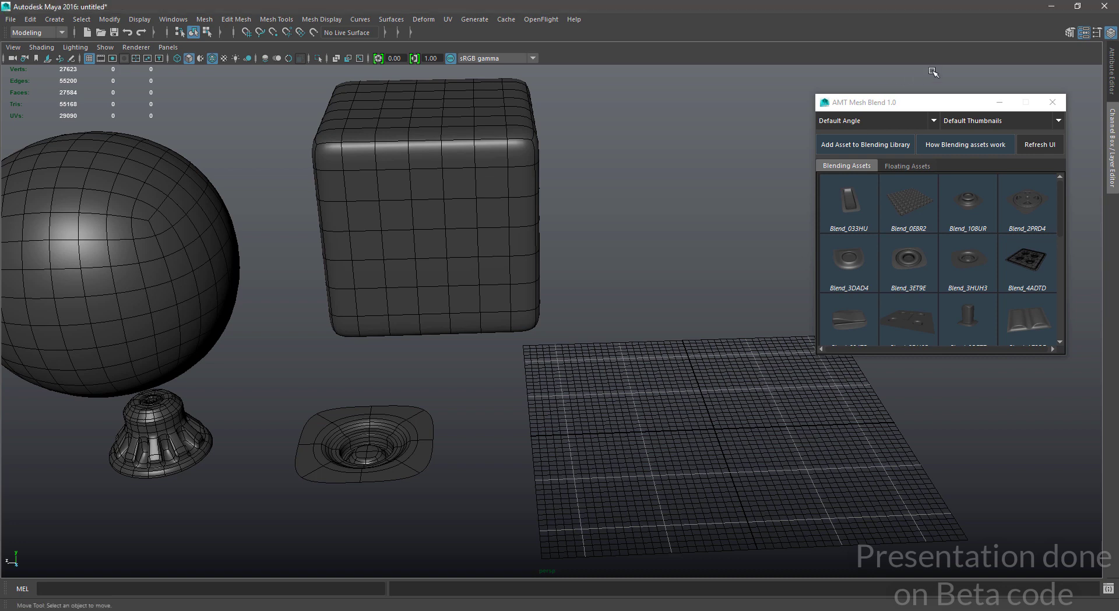
- Look through the Floating Assets and Blending Assets libraries in the AMT Mesh Blend window
{"action": "left_click", "coordinate": [947, 108]}
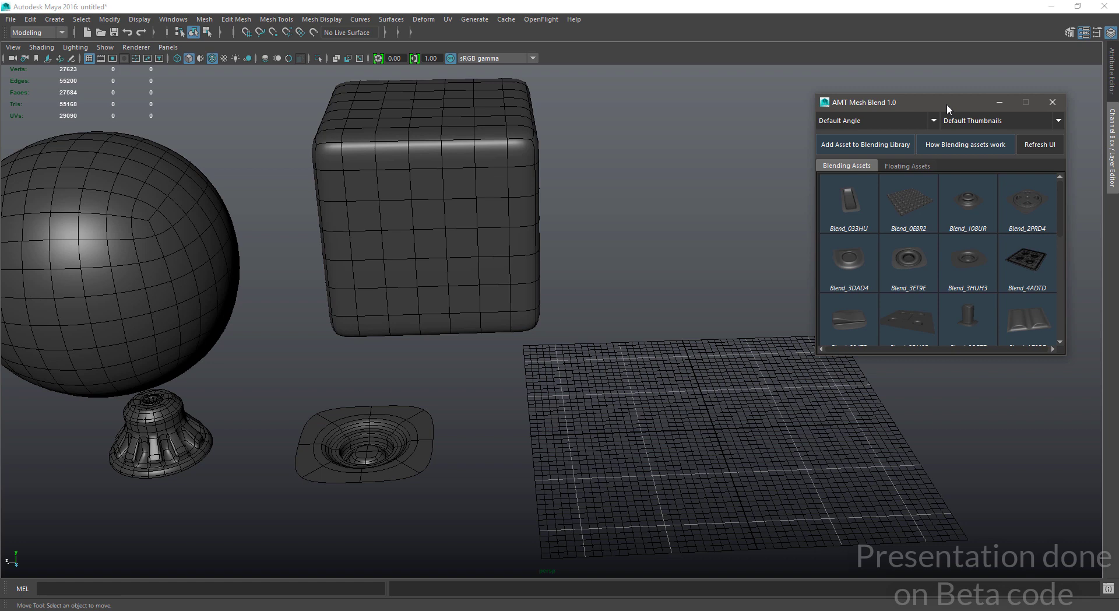
{"action": "left_click_drag", "start_coordinate": [947, 108], "coordinate": [899, 101]}
{"action": "left_click_drag", "start_coordinate": [1012, 197], "coordinate": [1010, 171]}
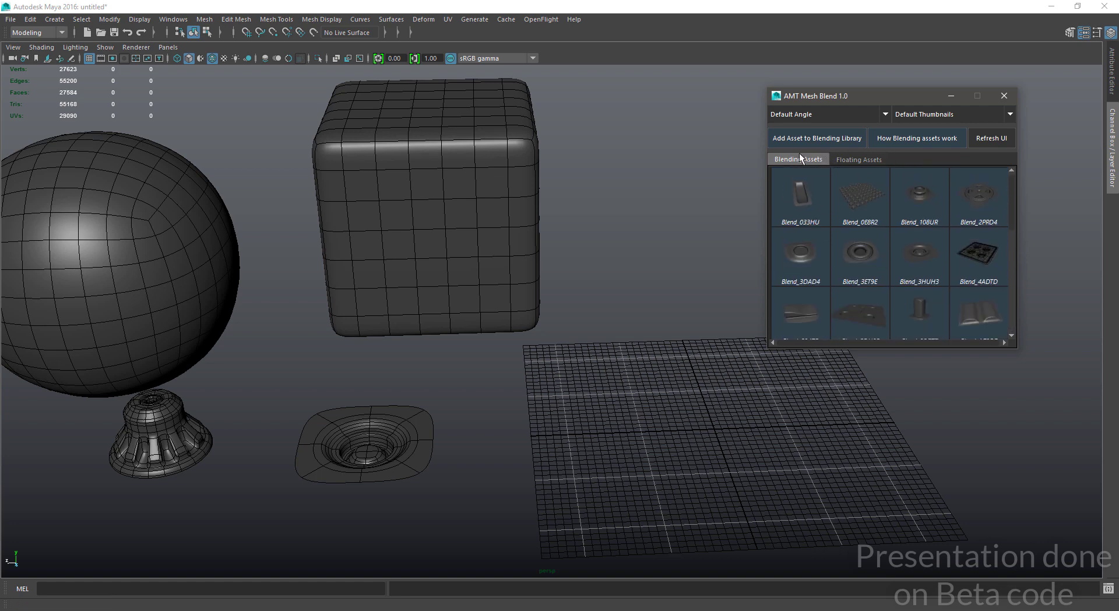
{"action": "left_click", "coordinate": [855, 160]}
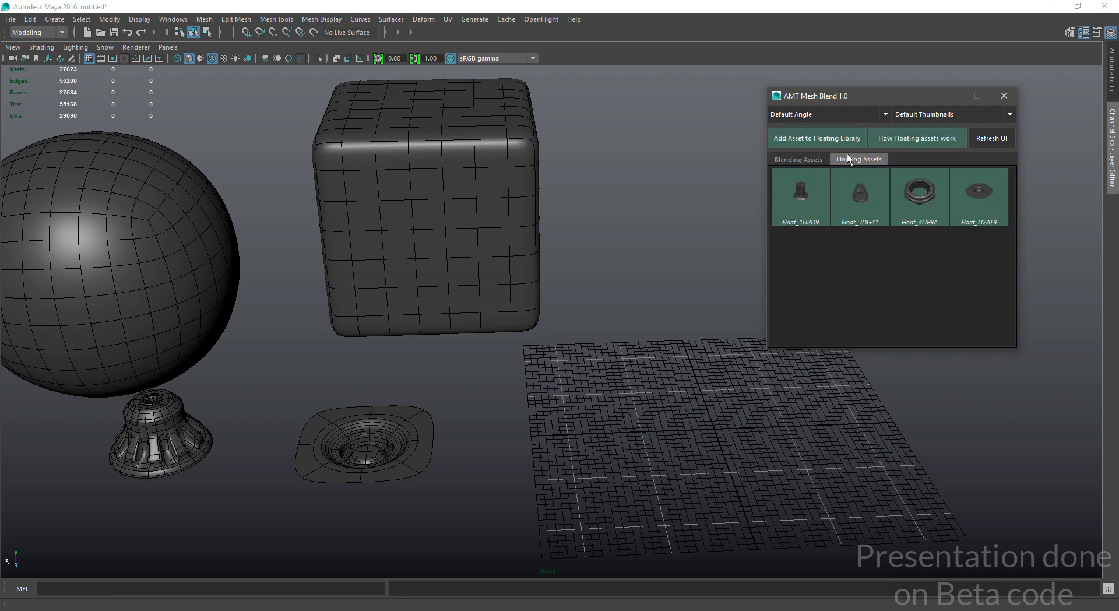
{"action": "left_click", "coordinate": [796, 157]}
{"action": "scroll", "coordinate": [916, 250], "scroll_direction": "down", "scroll_amount": 2}
{"action": "scroll", "coordinate": [890, 288], "scroll_direction": "up", "scroll_amount": 5}
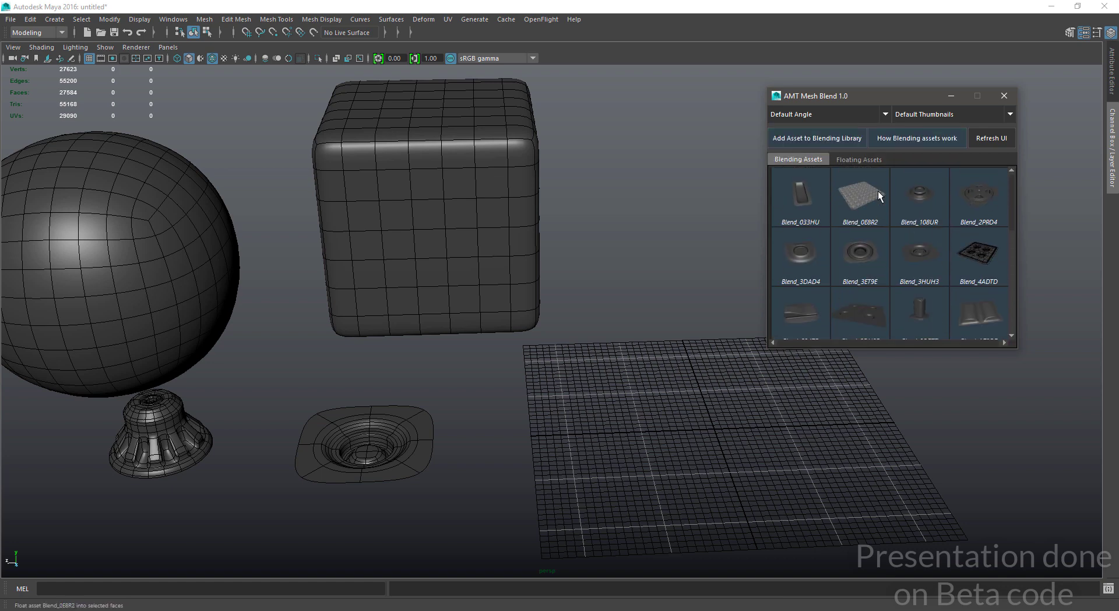
{"action": "left_click_drag", "start_coordinate": [859, 93], "coordinate": [723, 173]}
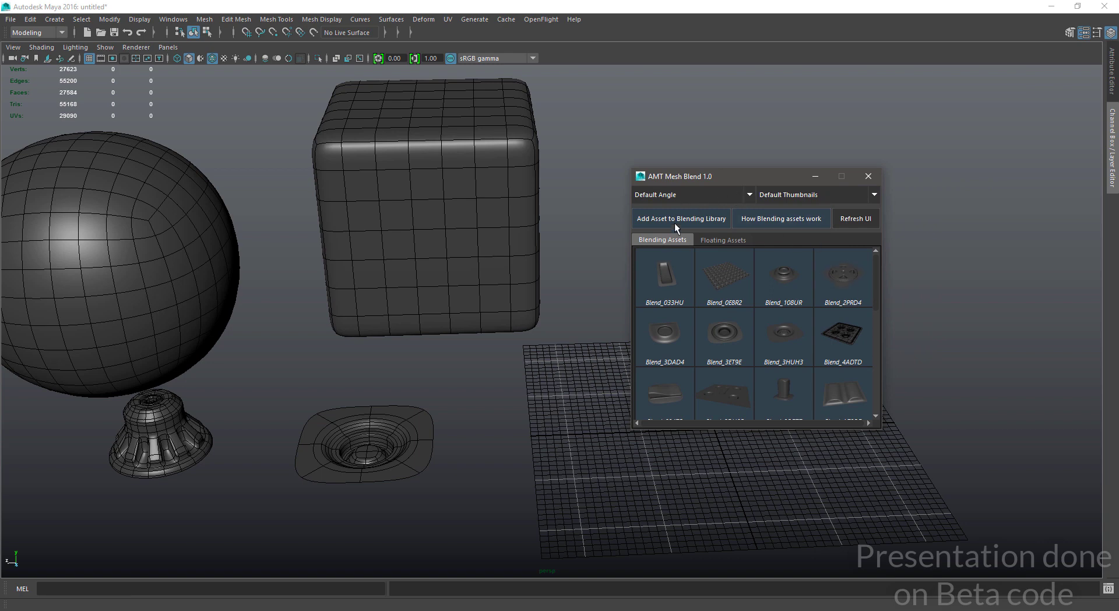
{"action": "left_click_drag", "start_coordinate": [747, 180], "coordinate": [754, 149]}
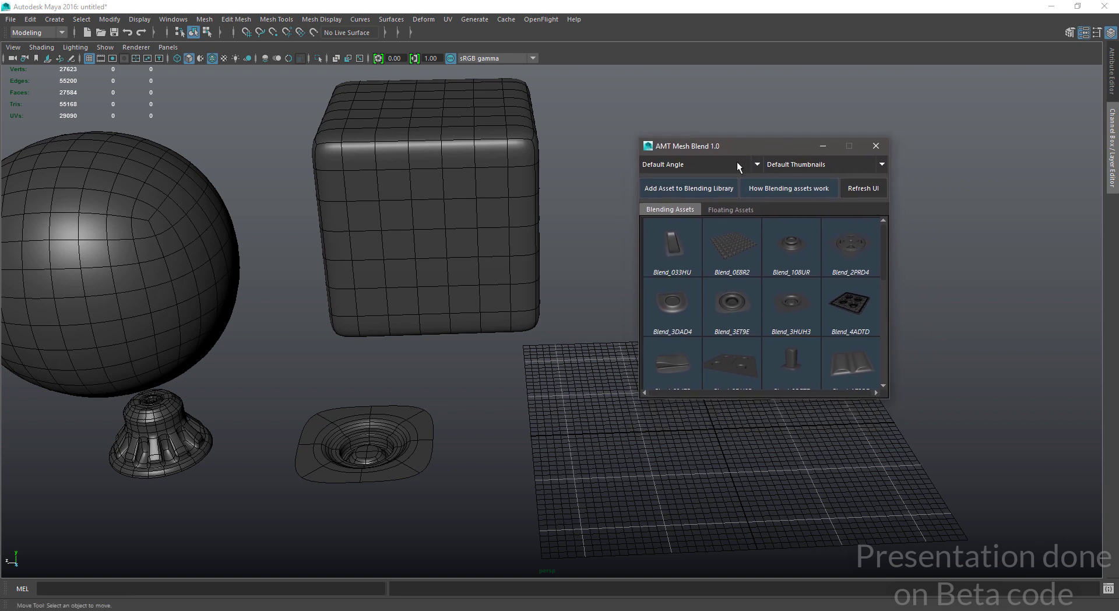
- Set the placement angle in AMT Mesh Blend to 45°
{"action": "left_click", "coordinate": [744, 165]}
{"action": "left_click", "coordinate": [717, 164]}
{"action": "left_click", "coordinate": [752, 166]}
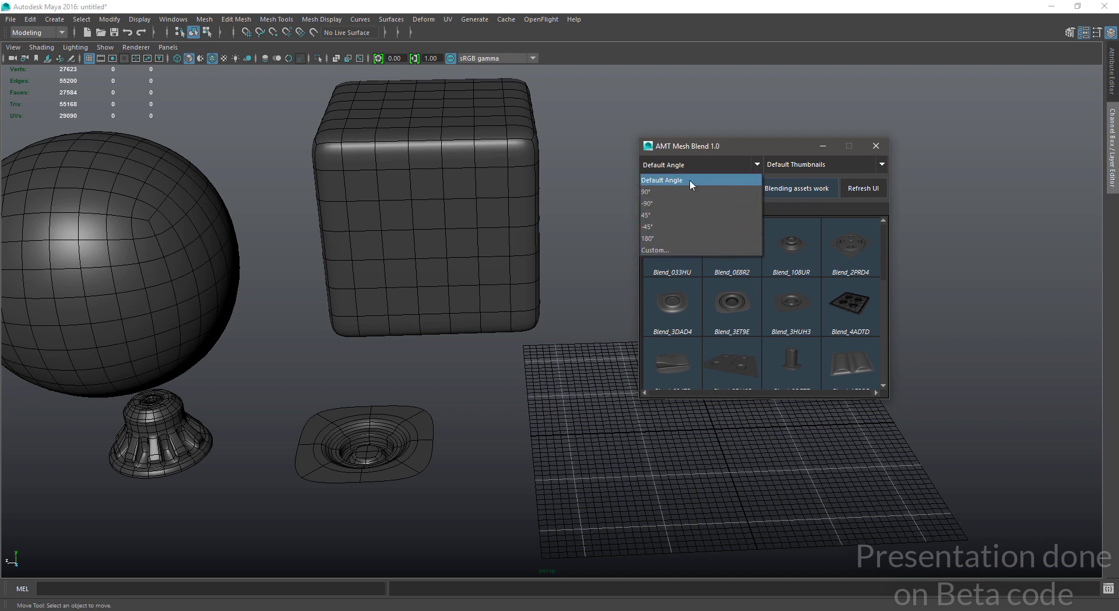
{"action": "left_click", "coordinate": [671, 215]}
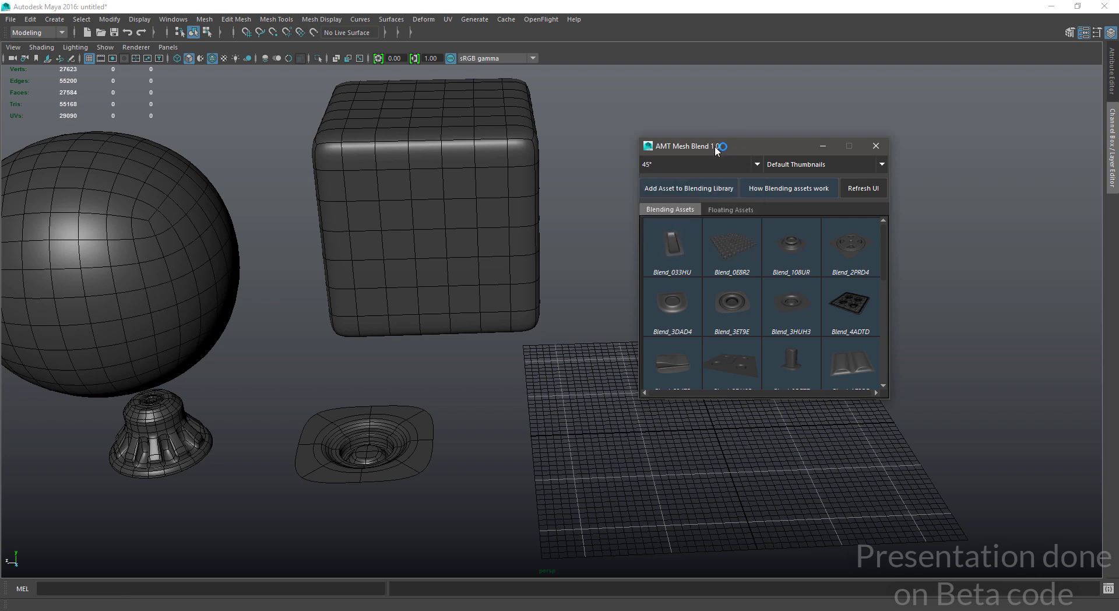
- Define a custom placement angle of 36.15 for the Mesh Blend assets
{"action": "left_click_drag", "start_coordinate": [716, 149], "coordinate": [781, 91]}
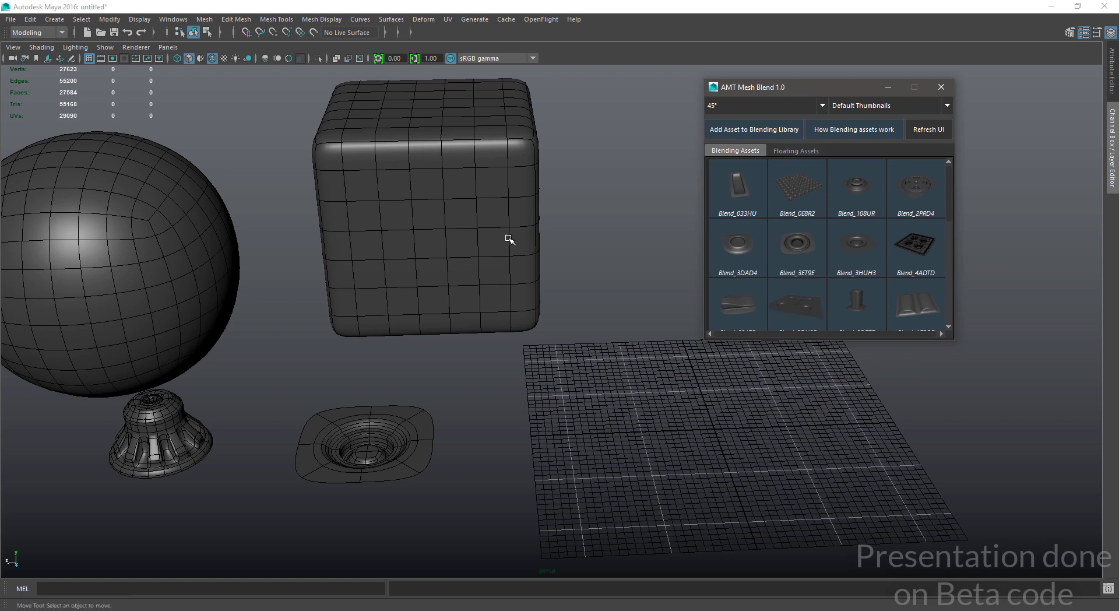
{"action": "scroll", "coordinate": [437, 239], "scroll_direction": "up", "scroll_amount": 5}
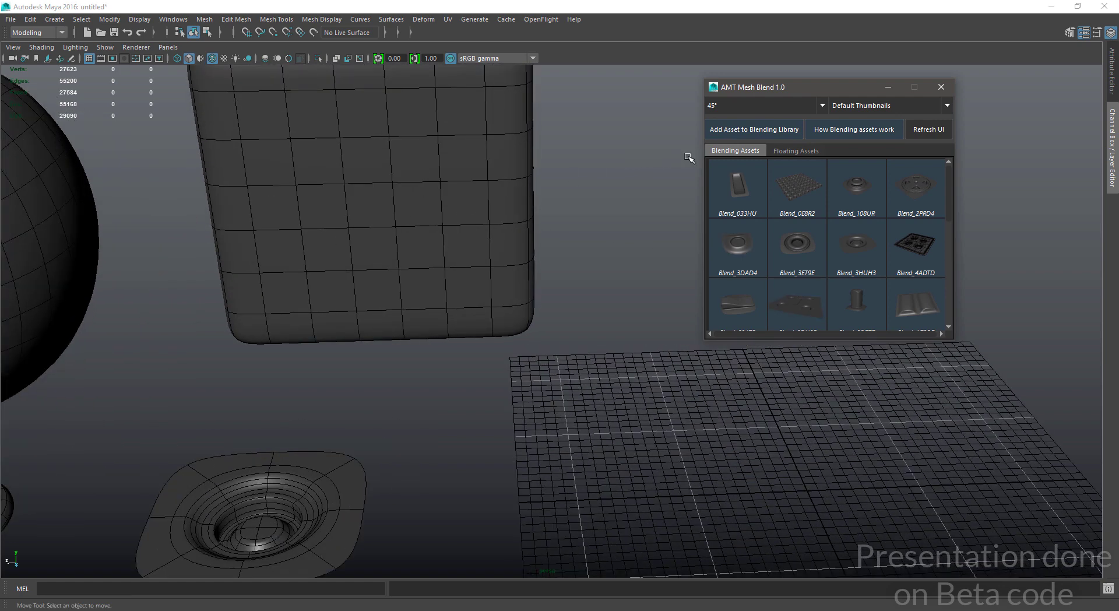
{"action": "left_click", "coordinate": [757, 104]}
{"action": "left_click", "coordinate": [748, 192]}
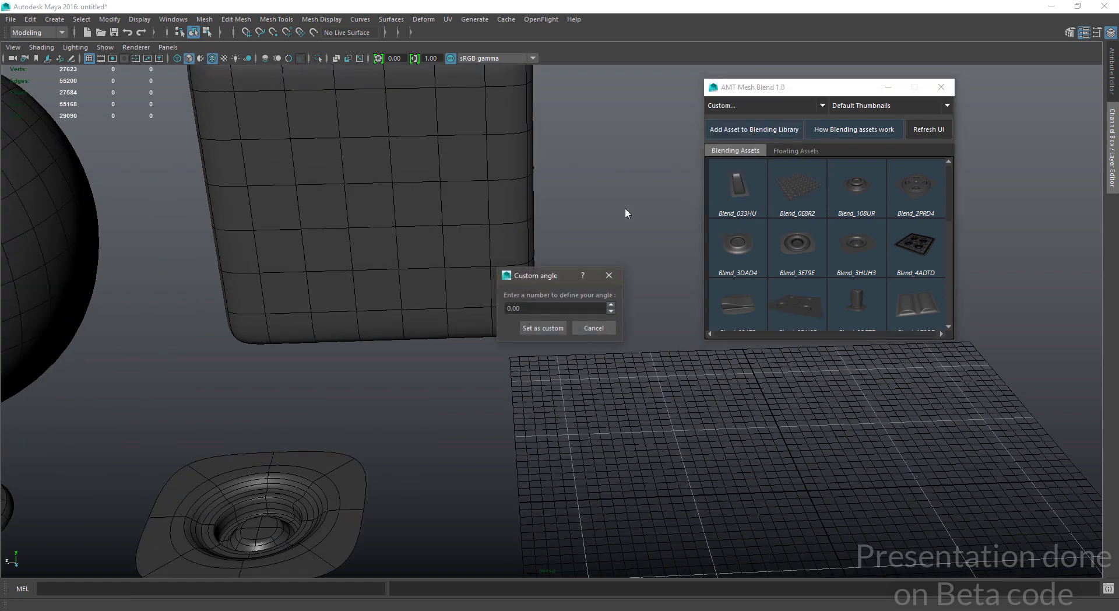
{"action": "left_click_drag", "start_coordinate": [560, 280], "coordinate": [585, 270]}
{"action": "left_click", "coordinate": [596, 302]}
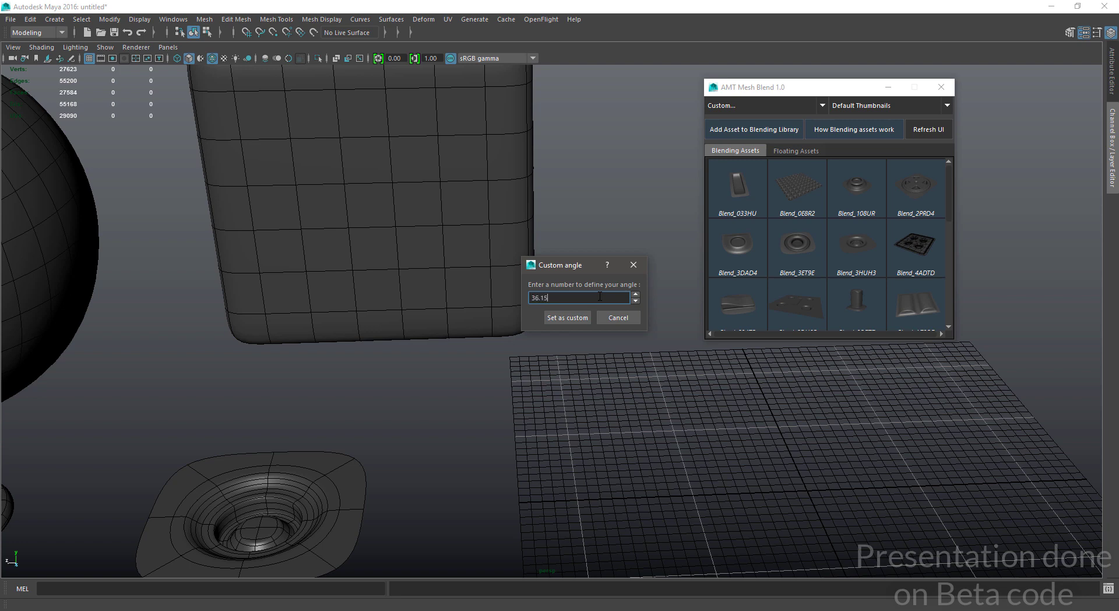
{"action": "key", "text": "Return"}
- Display the blending assets with large thumbnails and switch them to small thumbnails
{"action": "left_click_drag", "start_coordinate": [797, 93], "coordinate": [745, 115]}
{"action": "left_click", "coordinate": [830, 128]}
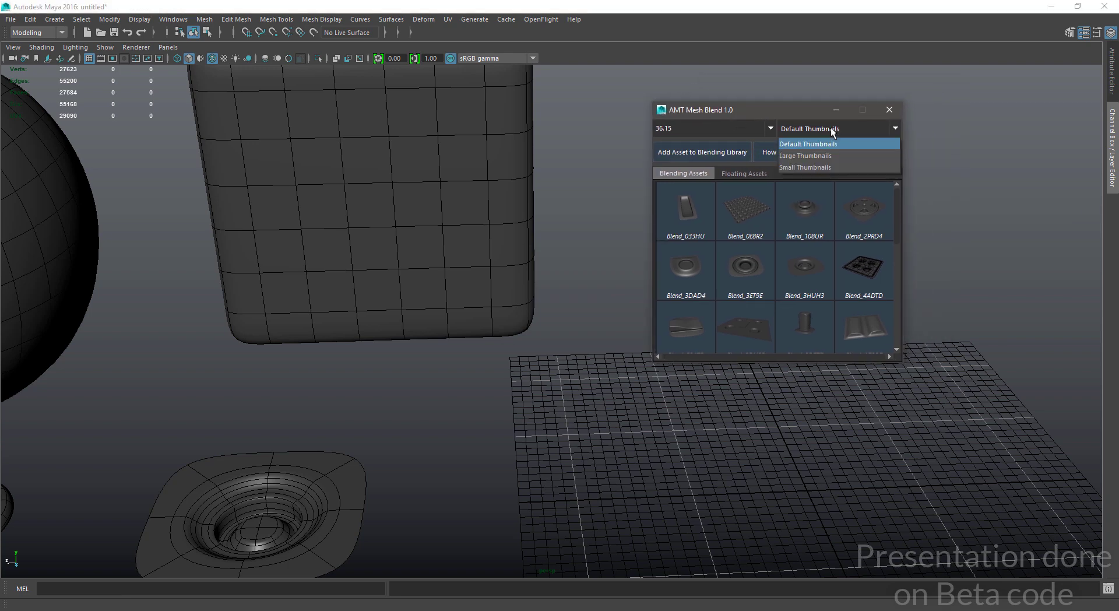
{"action": "left_click", "coordinate": [833, 155]}
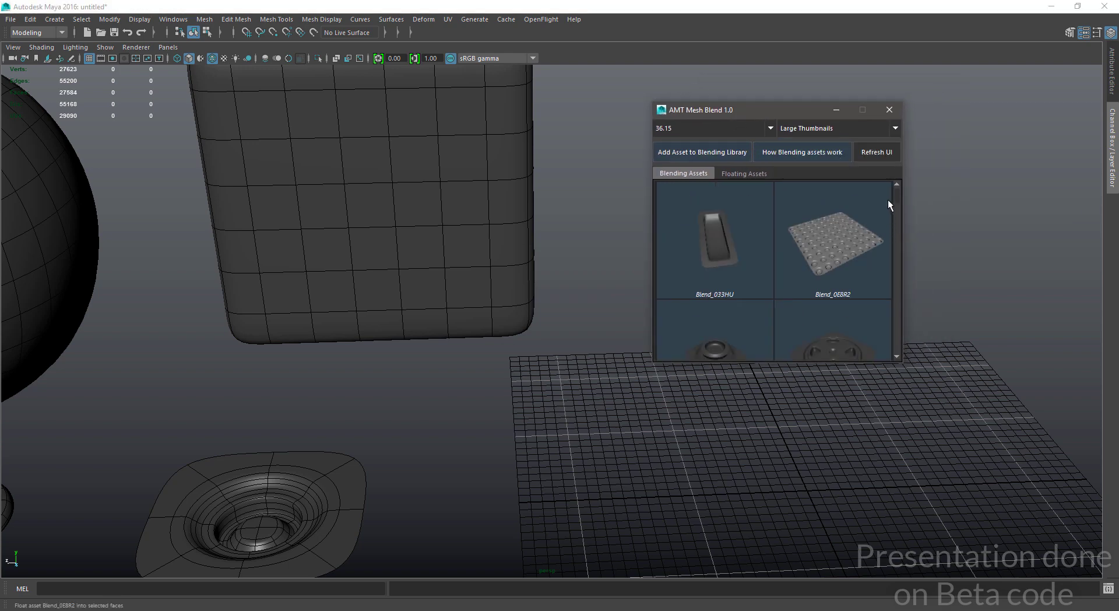
{"action": "mouse_move", "coordinate": [895, 195]}
{"action": "left_mouse_down"}
{"action": "mouse_move", "coordinate": [901, 340]}
{"action": "mouse_move", "coordinate": [895, 188]}
{"action": "left_mouse_up"}
{"action": "left_click", "coordinate": [840, 128]}
{"action": "left_click", "coordinate": [821, 168]}
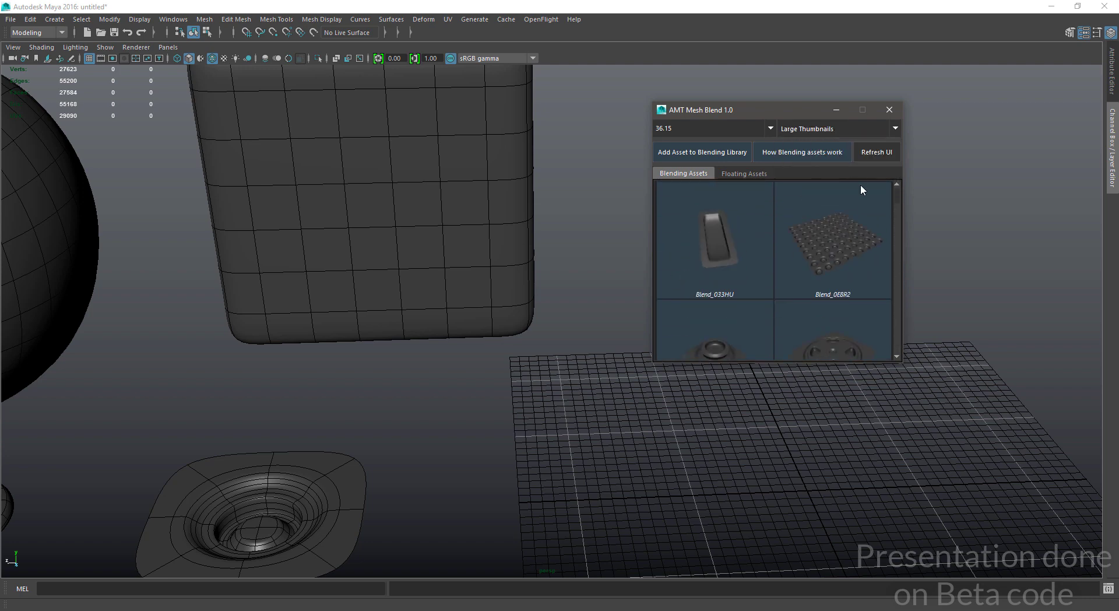
{"action": "left_click", "coordinate": [820, 127]}
{"action": "left_click", "coordinate": [813, 143]}
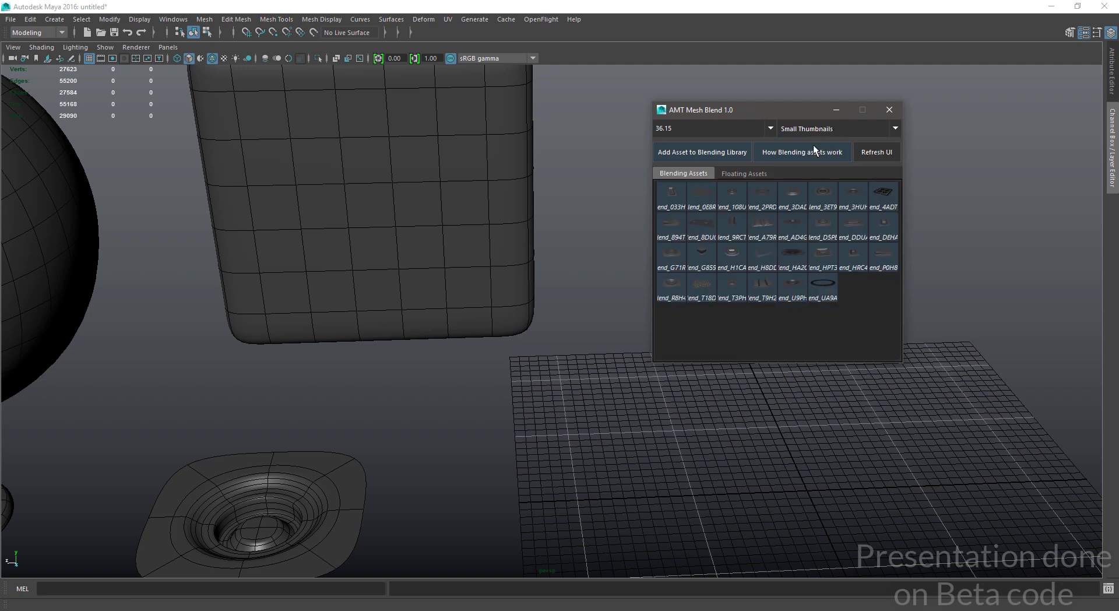
- Refresh the Mesh Blend interface to reset its options, then repeat the reset after setting the angle to -45°
{"action": "left_click", "coordinate": [875, 149]}
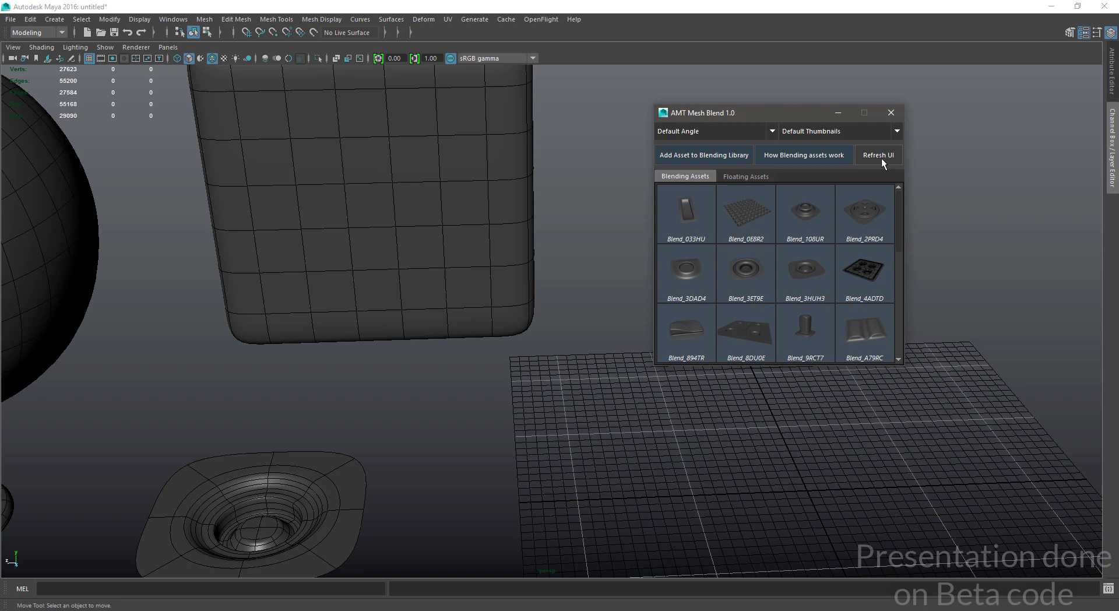
{"action": "left_click", "coordinate": [885, 158]}
{"action": "left_click", "coordinate": [705, 131]}
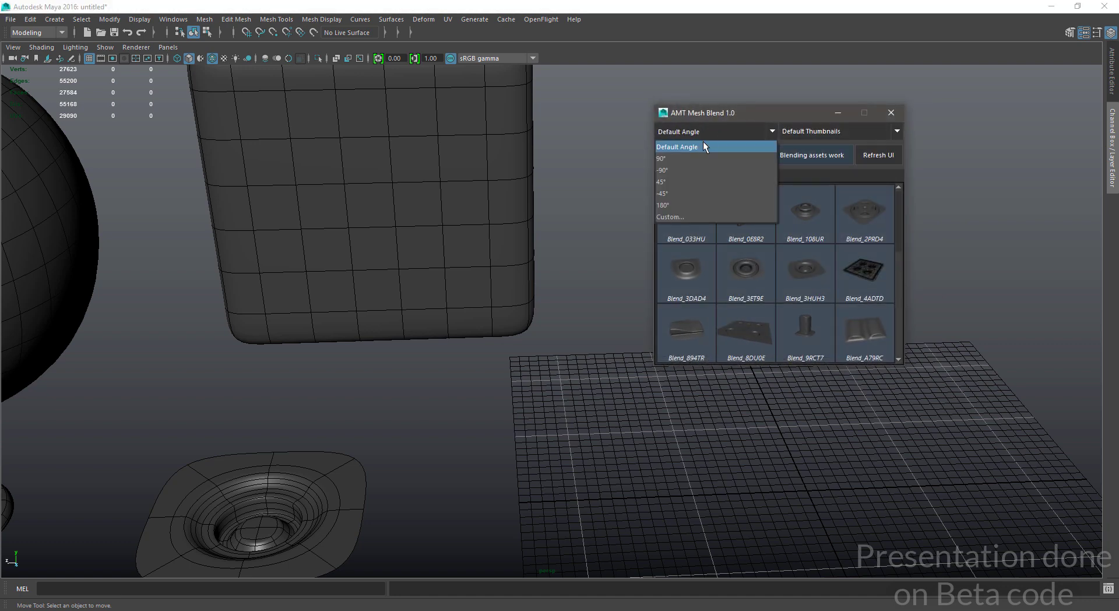
{"action": "left_click", "coordinate": [695, 194]}
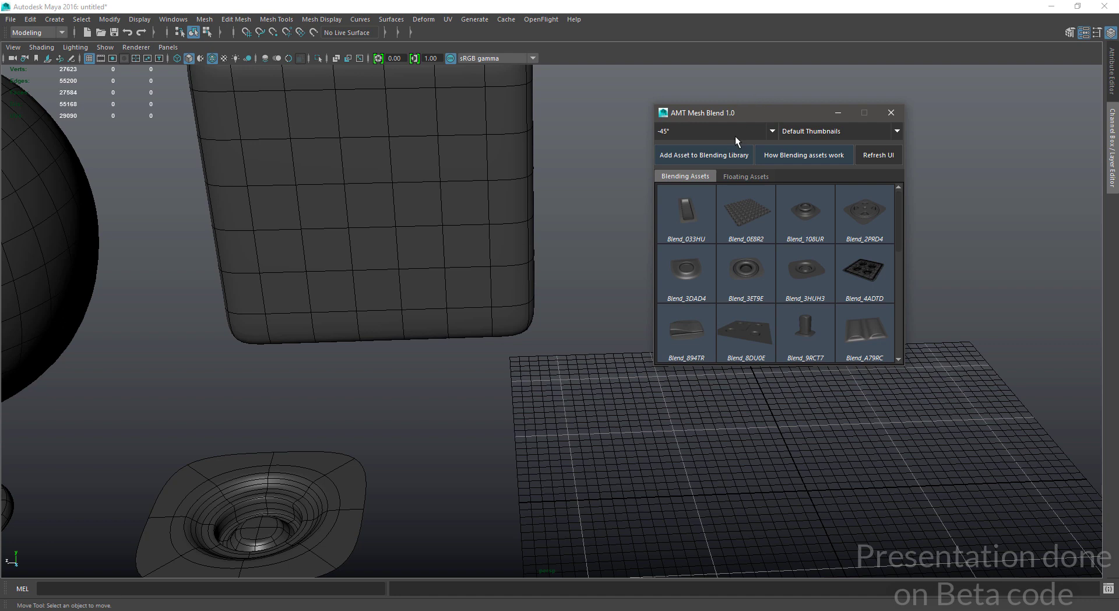
{"action": "left_click", "coordinate": [890, 155]}
- Compare the floating asset library with the blending asset library and browse through the blending pieces
{"action": "left_click", "coordinate": [759, 181]}
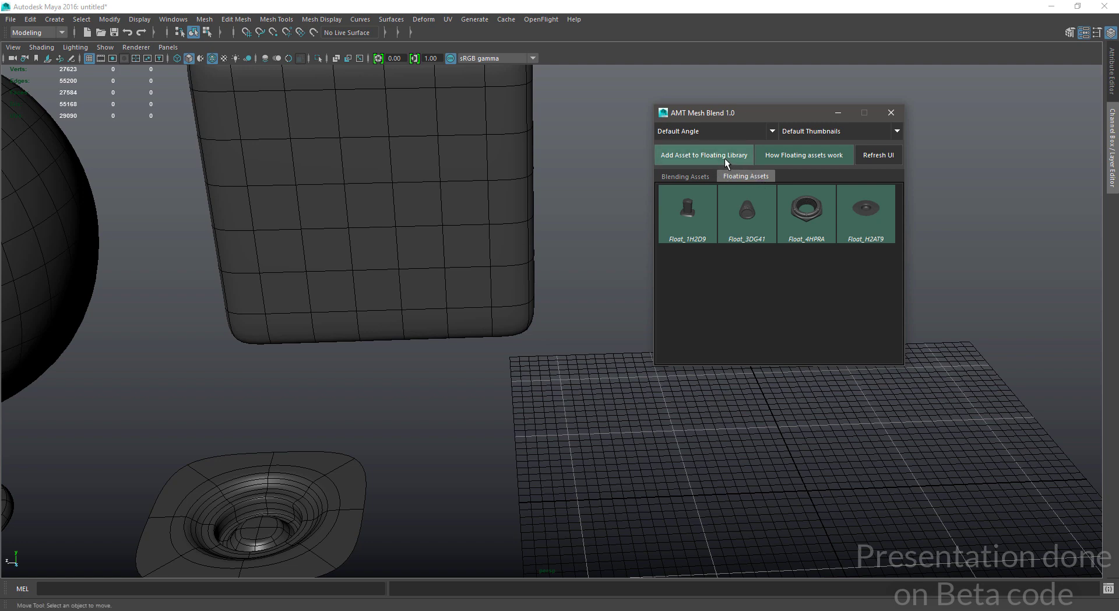
{"action": "left_click", "coordinate": [691, 176]}
{"action": "scroll", "coordinate": [900, 271], "scroll_direction": "down", "scroll_amount": 3}
{"action": "left_click_drag", "start_coordinate": [901, 272], "coordinate": [860, 160]}
{"action": "scroll", "coordinate": [771, 288], "scroll_direction": "down", "scroll_amount": 5}
{"action": "scroll", "coordinate": [773, 271], "scroll_direction": "up", "scroll_amount": 4}
- Examine the helper page explaining how floating assets work, including pivot position and edge selection, then close it
{"action": "left_click_drag", "start_coordinate": [784, 110], "coordinate": [895, 90]}
{"action": "left_click", "coordinate": [919, 138]}
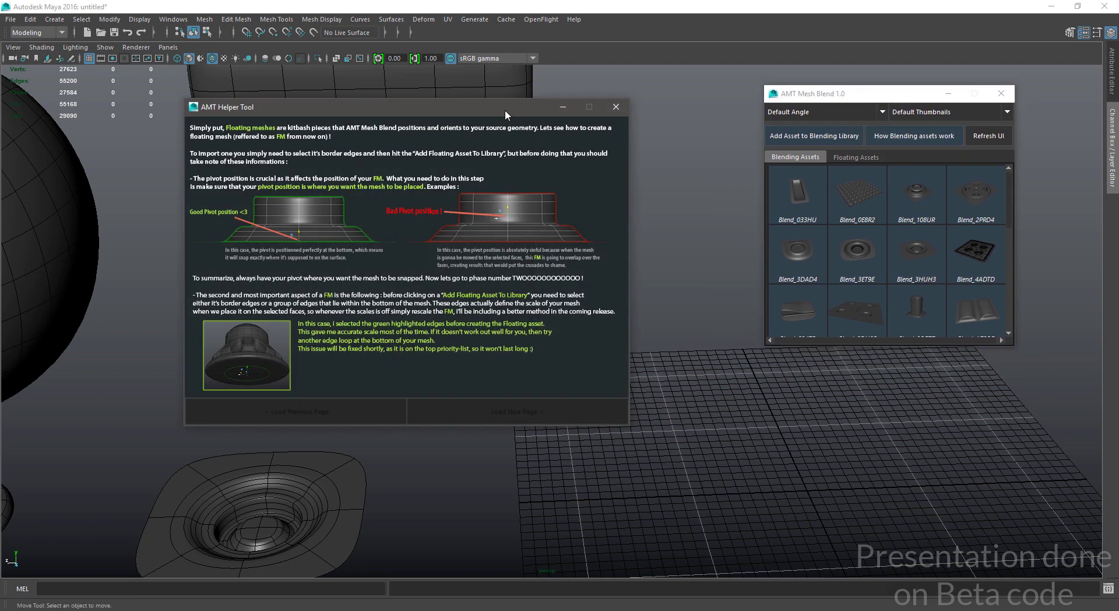
{"action": "left_click_drag", "start_coordinate": [506, 113], "coordinate": [534, 125]}
{"action": "left_click", "coordinate": [645, 125]}
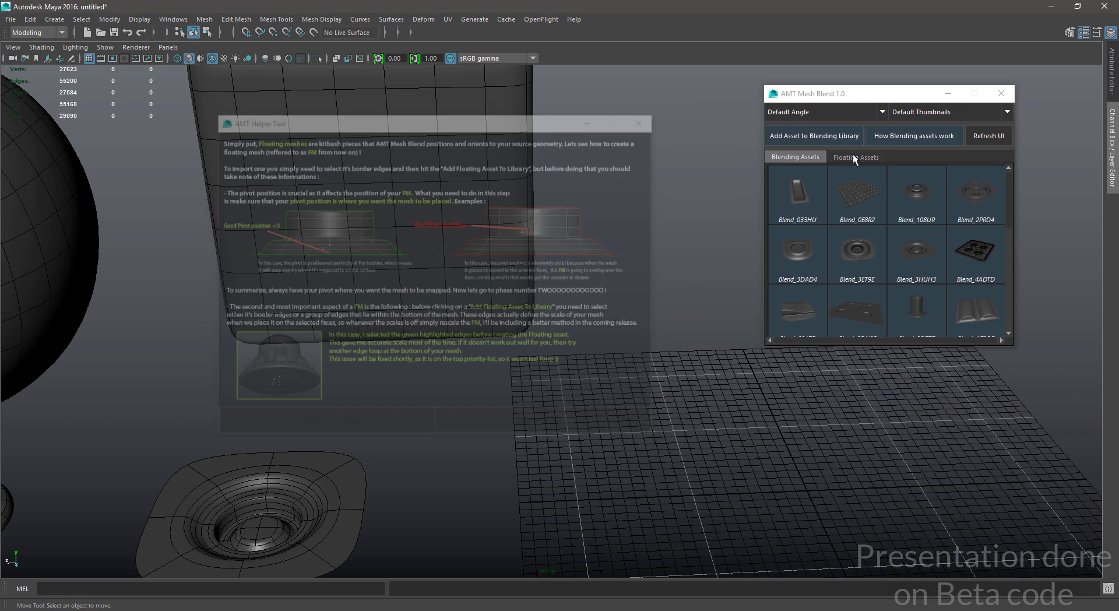
{"action": "left_click", "coordinate": [852, 155]}
{"action": "left_click", "coordinate": [821, 154]}
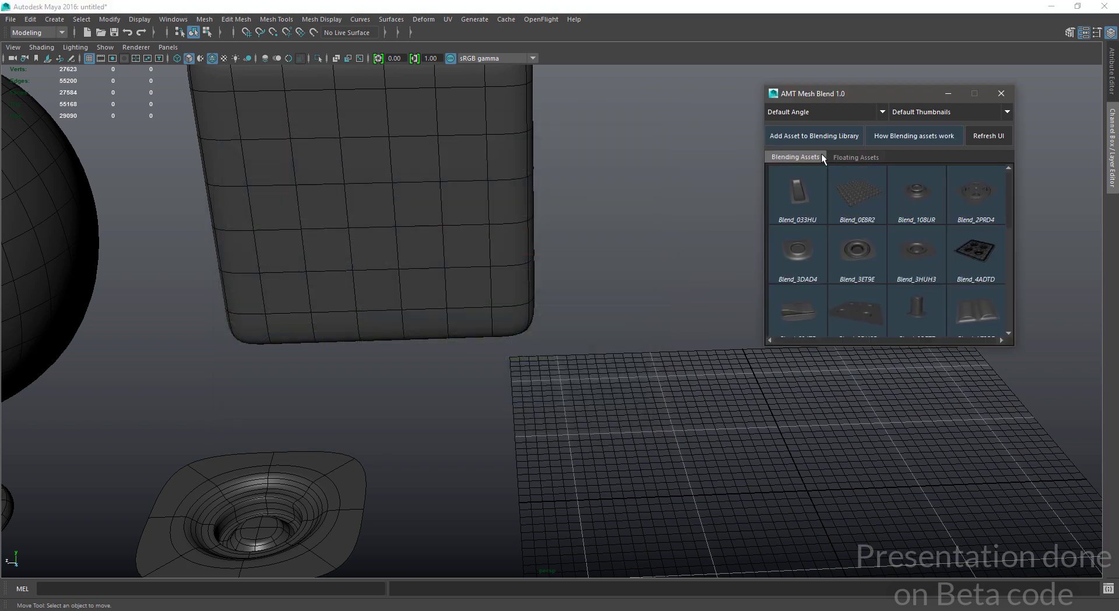
{"action": "left_click", "coordinate": [862, 156]}
{"action": "left_click", "coordinate": [902, 137]}
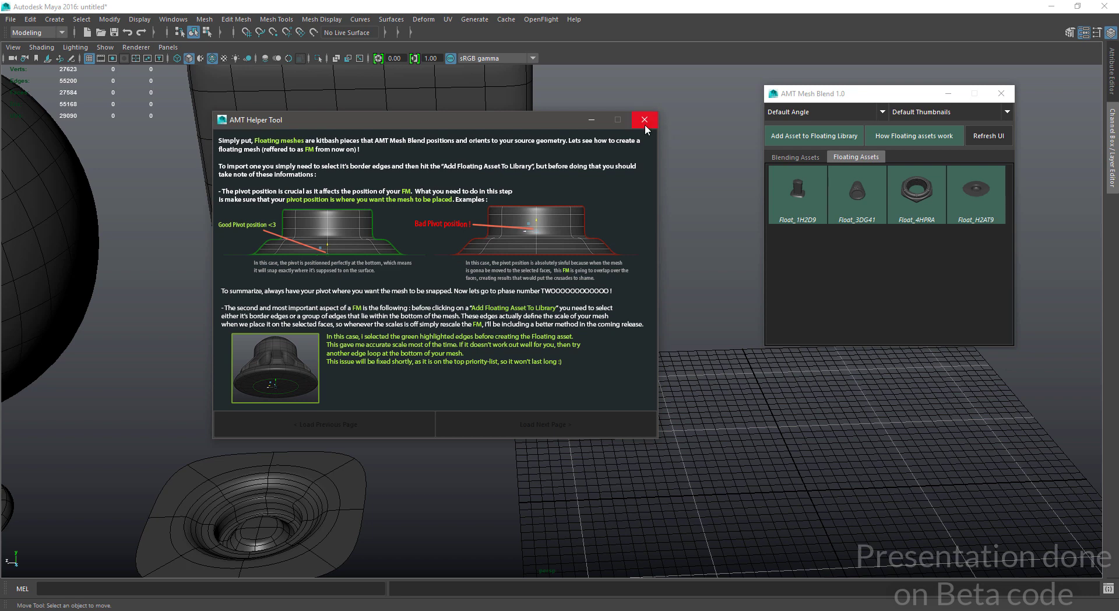
{"action": "left_click", "coordinate": [645, 124]}
- Page through the helper guide on how blending assets work, covering mesh conditions and example results, then close it
{"action": "left_click", "coordinate": [801, 153]}
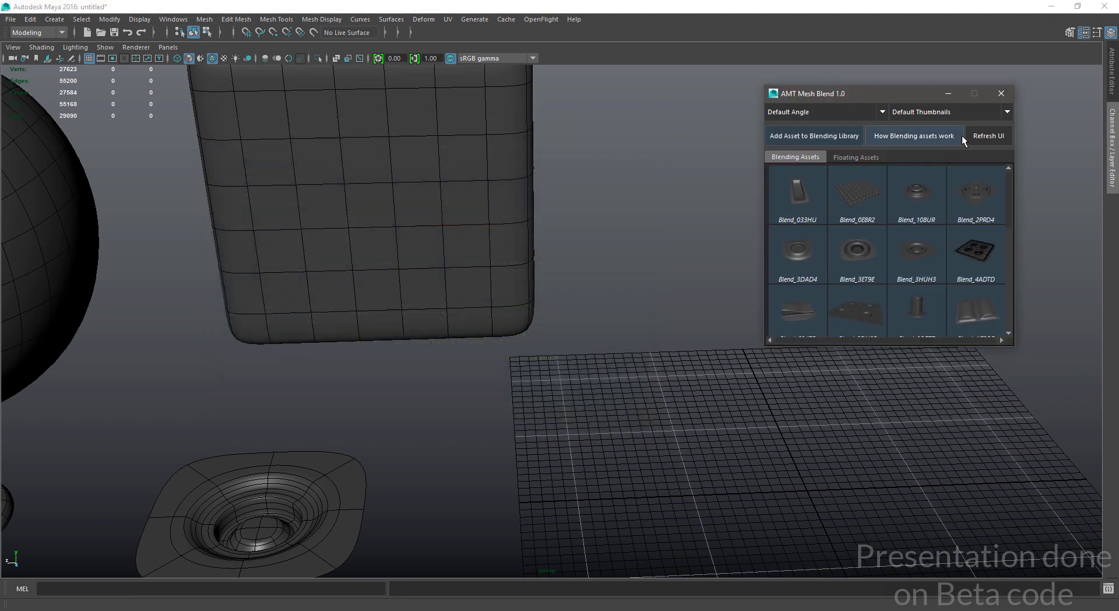
{"action": "left_click", "coordinate": [907, 137]}
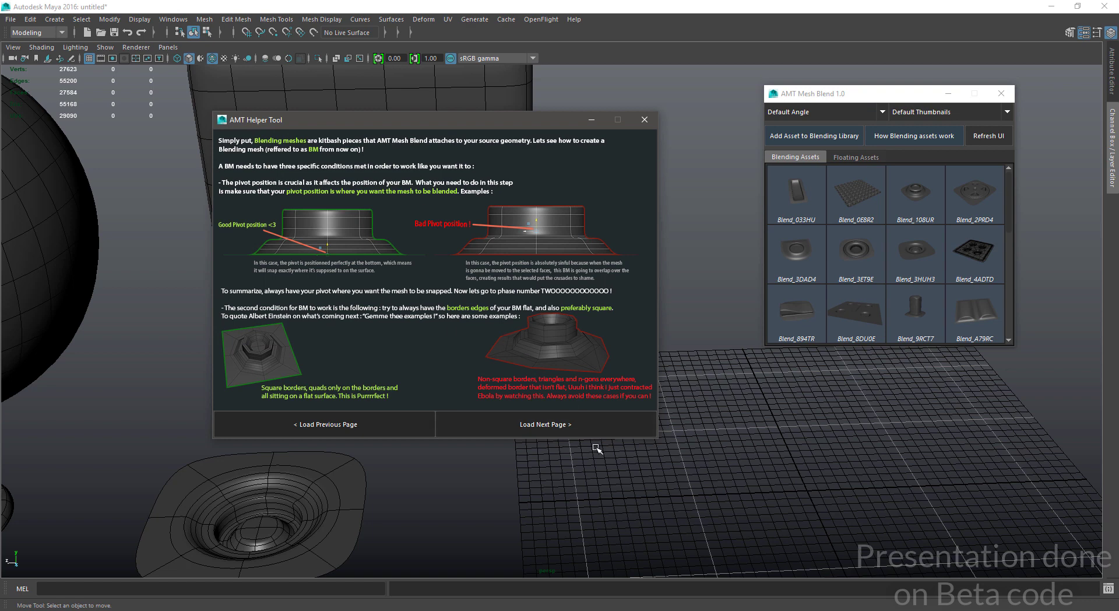
{"action": "left_click", "coordinate": [578, 428]}
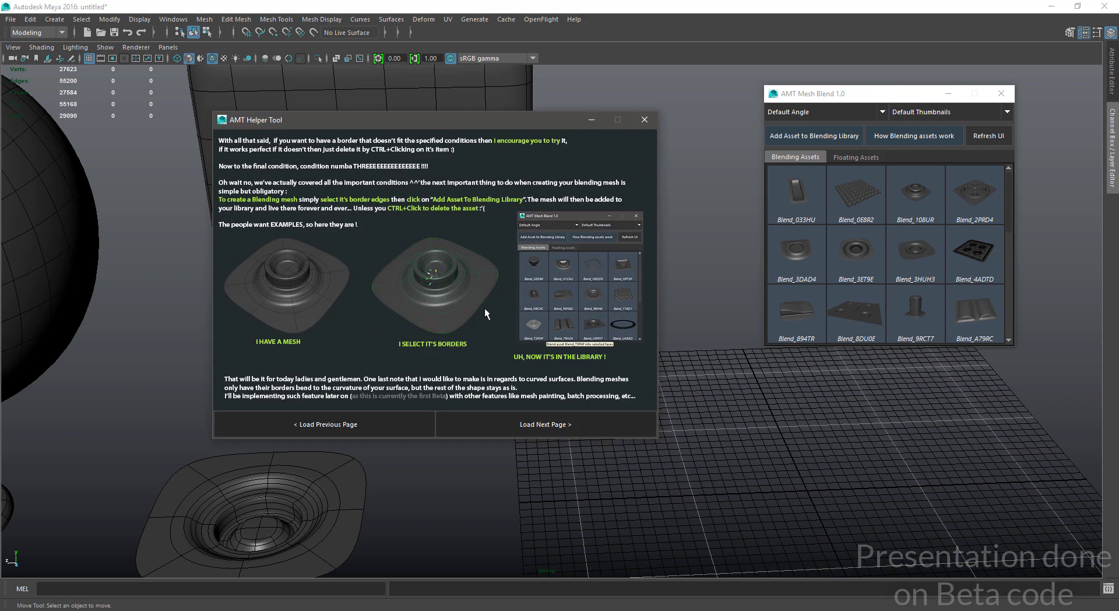
{"action": "left_click", "coordinate": [584, 421]}
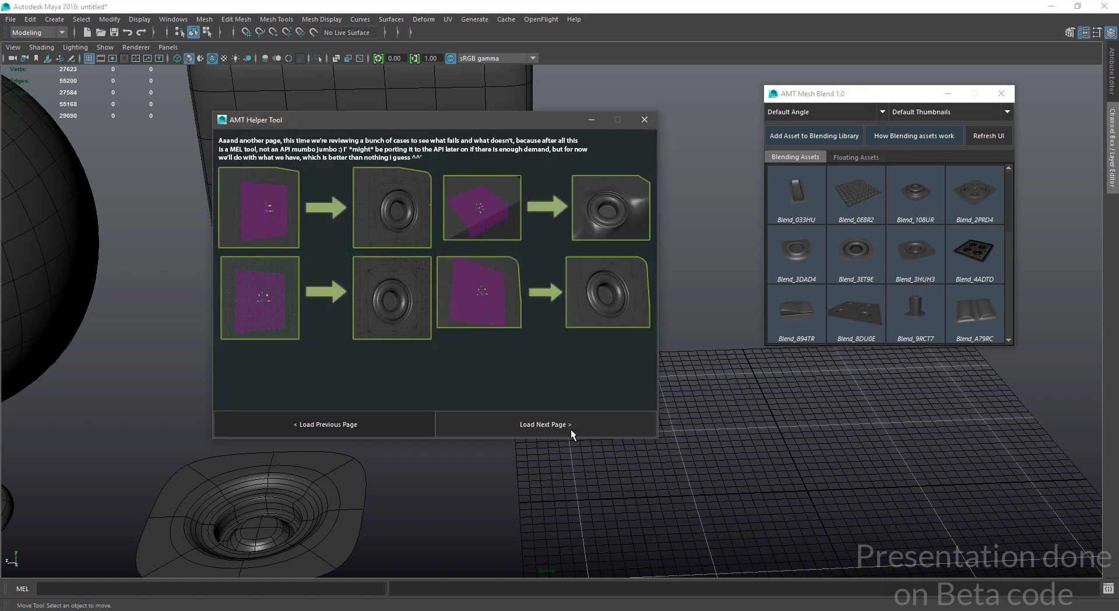
{"action": "left_click_drag", "start_coordinate": [505, 119], "coordinate": [586, 116]}
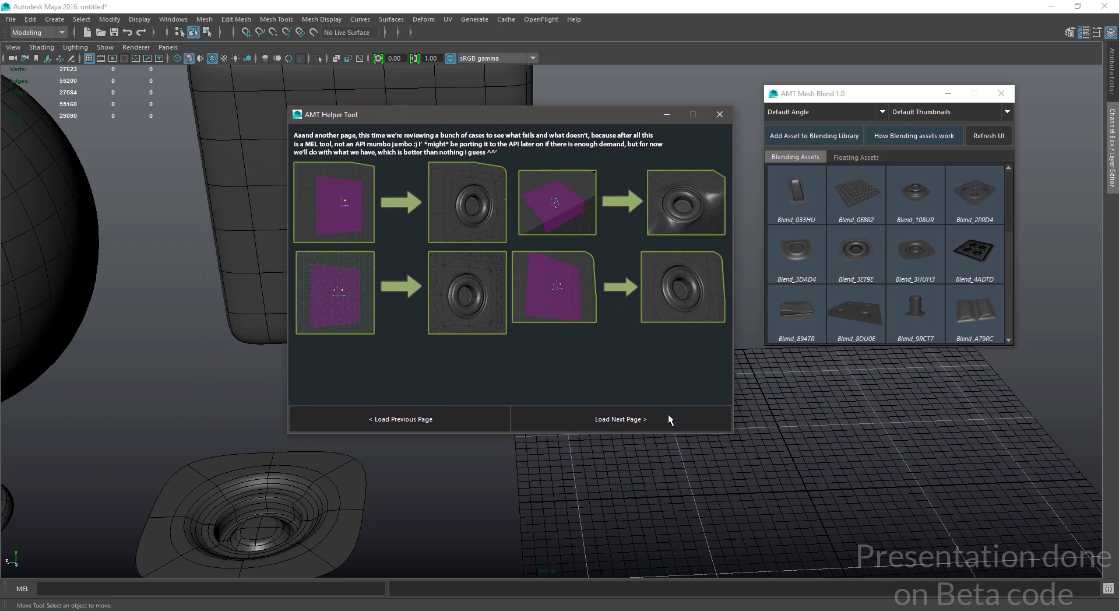
{"action": "left_click", "coordinate": [643, 414]}
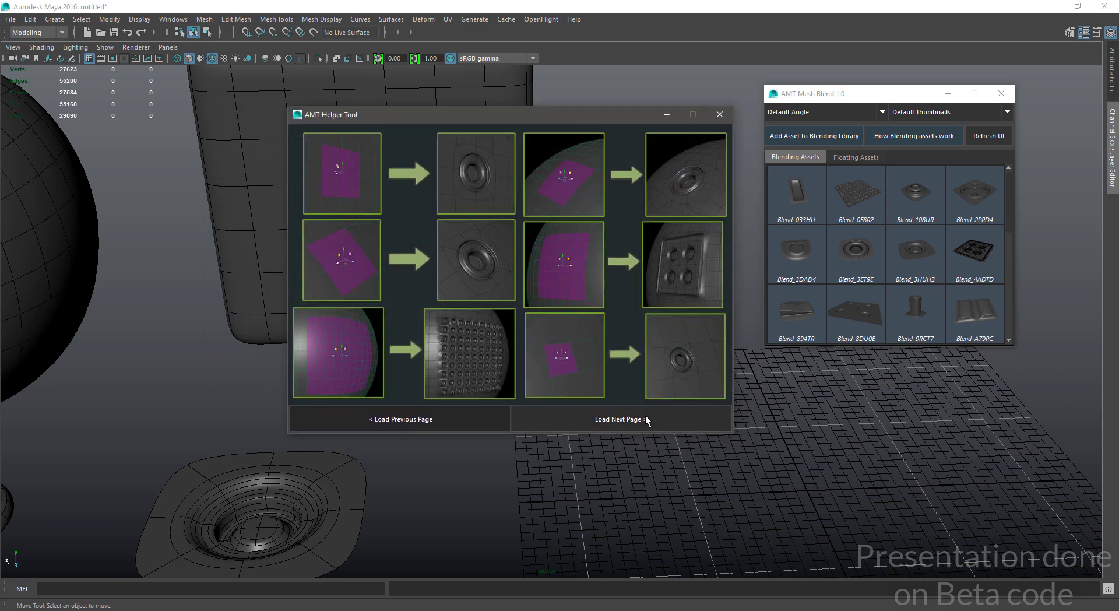
{"action": "left_click", "coordinate": [645, 419]}
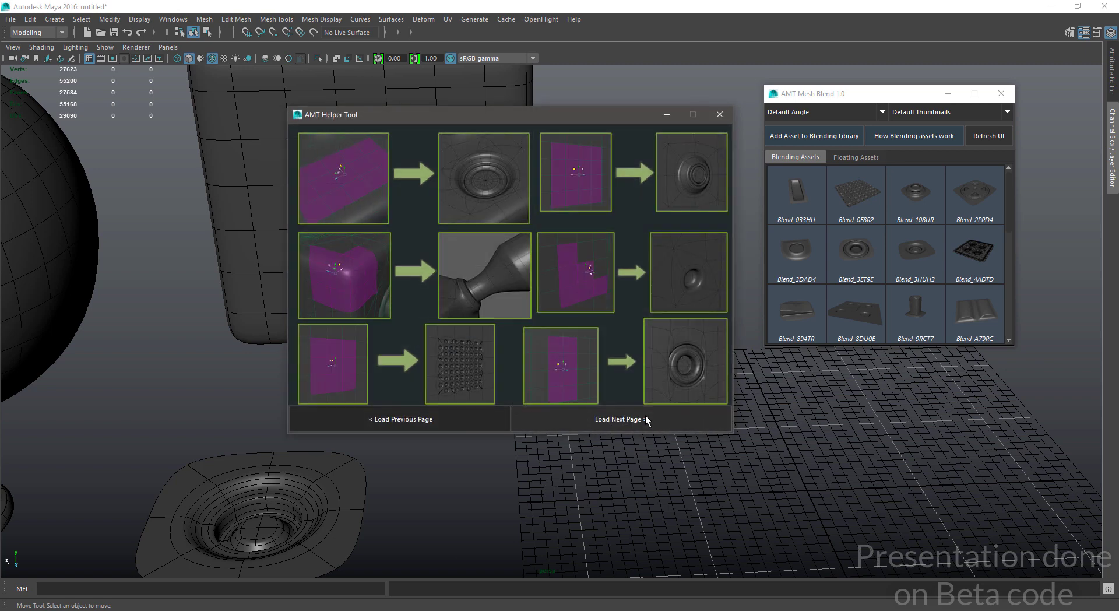
{"action": "left_click", "coordinate": [645, 418]}
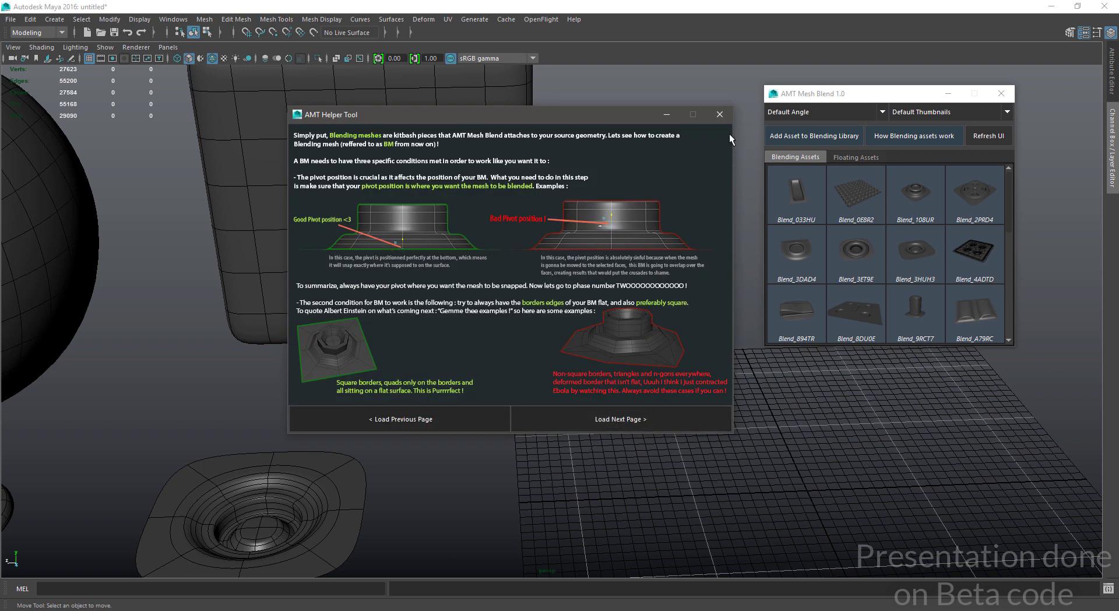
{"action": "left_click", "coordinate": [720, 114]}
- Blend the Blend_3ET9E asset into a three-by-three block of faces on one side of the cube
{"action": "left_click_drag", "start_coordinate": [845, 93], "coordinate": [789, 86]}
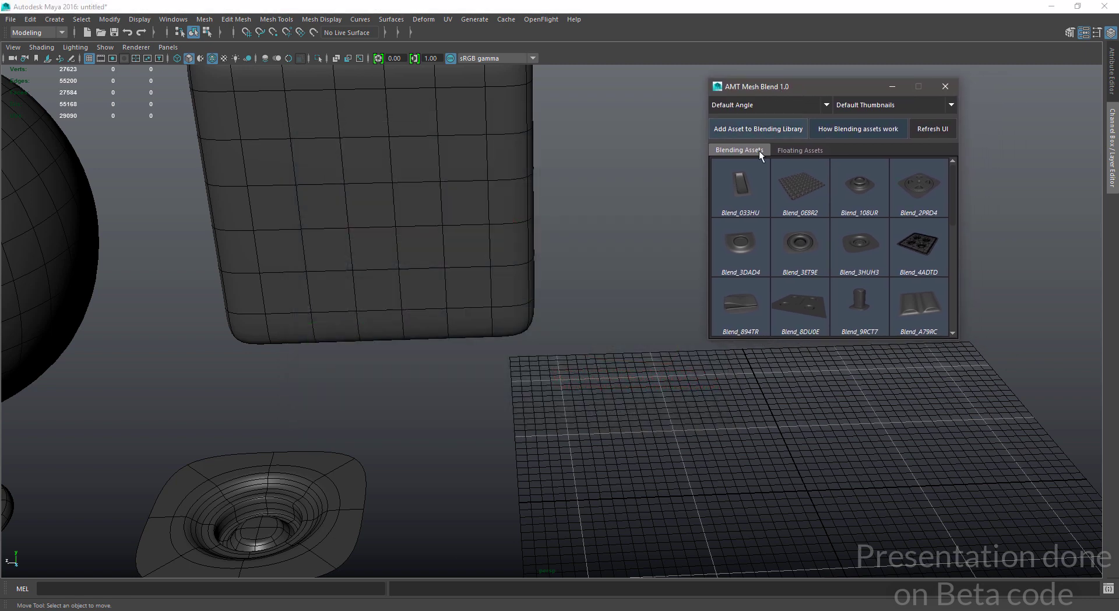
{"action": "mouse_move", "coordinate": [513, 262]}
{"action": "right_mouse_down", "text": "alt"}
{"action": "mouse_move", "coordinate": [467, 267]}
{"action": "mouse_move", "coordinate": [507, 280]}
{"action": "right_mouse_up", "text": "alt"}
{"action": "middle_click_drag", "start_coordinate": [507, 279], "coordinate": [567, 381], "text": "alt"}
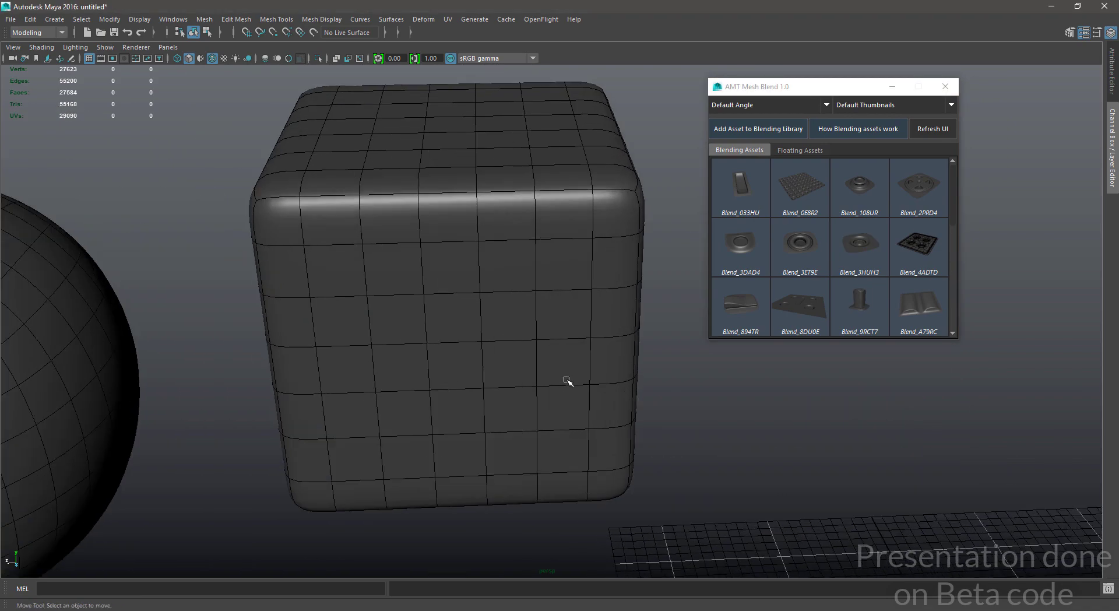
{"action": "left_click_drag", "start_coordinate": [569, 369], "coordinate": [481, 344], "text": "alt"}
{"action": "key", "text": "alt+5"}
{"action": "middle_click_drag", "start_coordinate": [569, 297], "coordinate": [506, 297], "text": "alt"}
{"action": "right_click_drag", "start_coordinate": [505, 297], "coordinate": [523, 314], "text": "alt"}
{"action": "left_click_drag", "start_coordinate": [524, 314], "coordinate": [472, 322], "text": "alt"}
{"action": "right_click_drag", "start_coordinate": [700, 474], "coordinate": [701, 515]}
{"action": "left_click_drag", "start_coordinate": [580, 256], "coordinate": [602, 296]}
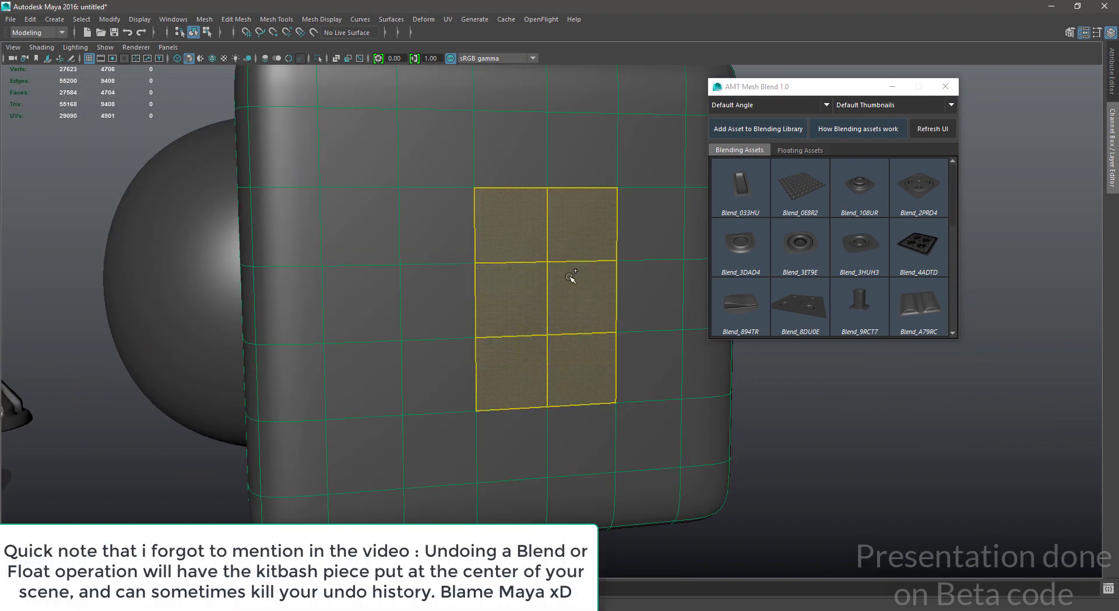
{"action": "mouse_move", "coordinate": [551, 361]}
{"action": "left_mouse_down"}
{"action": "mouse_move", "coordinate": [449, 312]}
{"action": "mouse_move", "coordinate": [466, 318]}
{"action": "left_mouse_up"}
{"action": "key", "text": "f"}
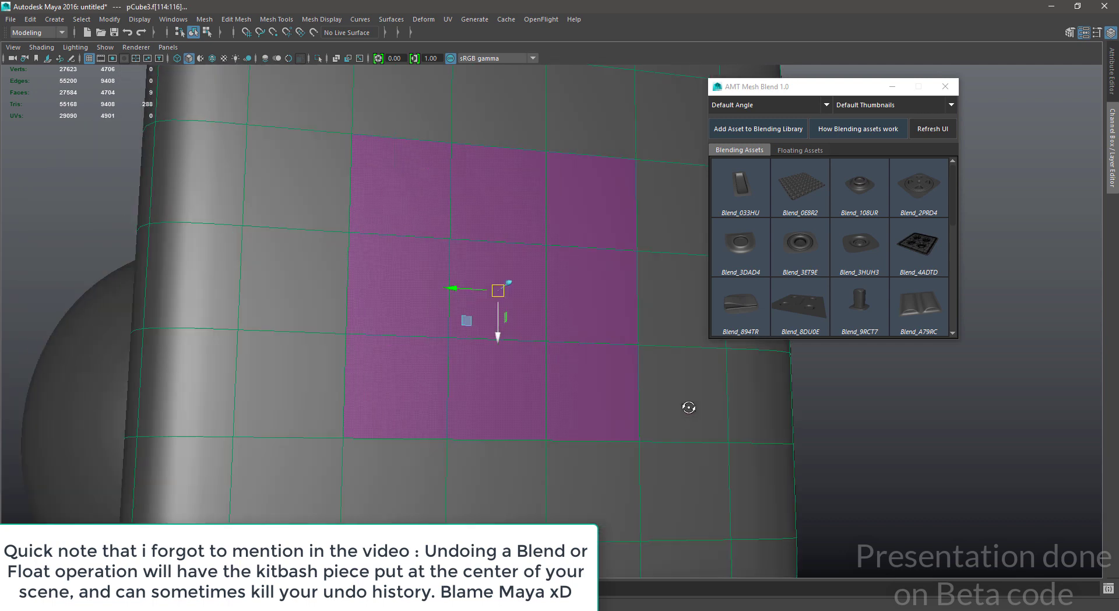
{"action": "left_click", "coordinate": [800, 254]}
{"action": "left_click", "coordinate": [839, 395]}
- Blend the Blend_3ET9E asset into a two-by-two block of faces on a plain side of the cube
{"action": "left_click_drag", "start_coordinate": [693, 405], "coordinate": [567, 402], "text": "alt"}
{"action": "key", "text": "alt+5"}
{"action": "right_click_drag", "start_coordinate": [567, 402], "coordinate": [501, 401], "text": "alt"}
{"action": "left_click_drag", "start_coordinate": [647, 396], "coordinate": [524, 380], "text": "alt"}
{"action": "middle_click_drag", "start_coordinate": [699, 378], "coordinate": [459, 380], "text": "alt"}
{"action": "key", "text": "alt+5"}
{"action": "right_click_drag", "start_coordinate": [460, 380], "coordinate": [554, 364], "text": "alt"}
{"action": "right_click_drag", "start_coordinate": [553, 362], "coordinate": [554, 445]}
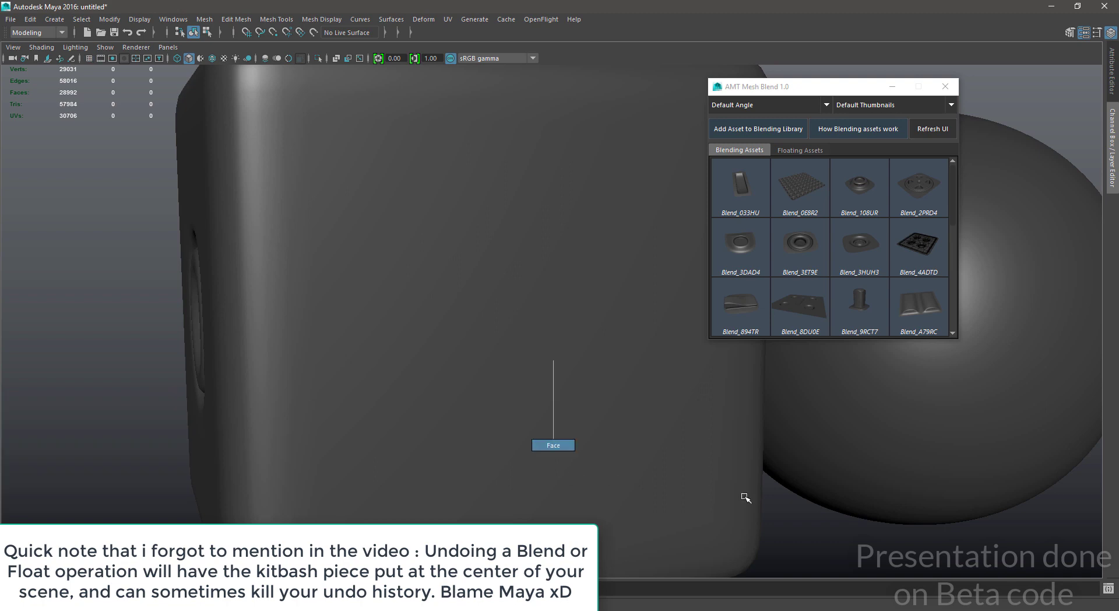
{"action": "left_click_drag", "start_coordinate": [572, 274], "coordinate": [634, 318]}
{"action": "left_click", "coordinate": [802, 245]}
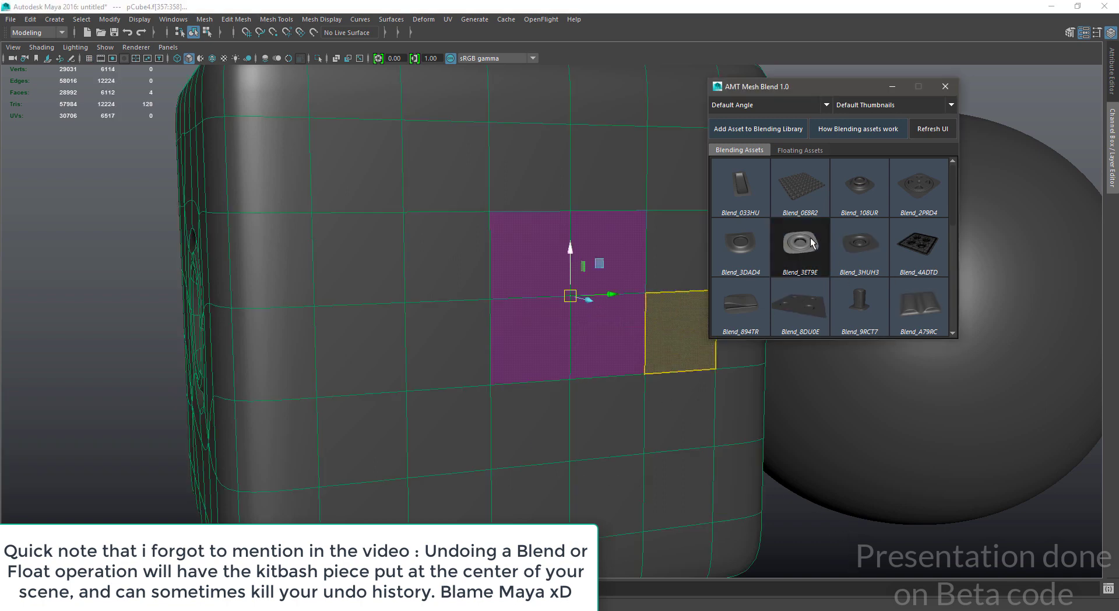
- Blend a smaller Blend_3ET9E asset into a single face below the ring on the same cube side
{"action": "scroll", "coordinate": [716, 402], "scroll_direction": "down", "scroll_amount": 5}
{"action": "left_click", "coordinate": [585, 424]}
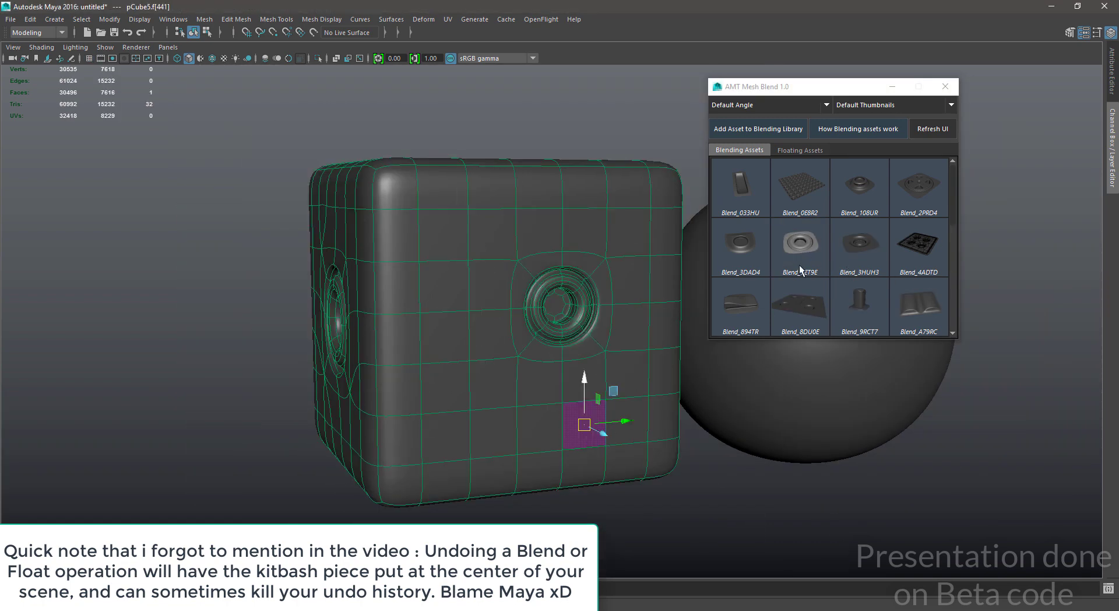
{"action": "left_click", "coordinate": [682, 468]}
- Blend the Blend_3ET9E asset into an irregular patch of nine faces on the cube's top
{"action": "left_click_drag", "start_coordinate": [591, 321], "coordinate": [582, 448], "text": "alt"}
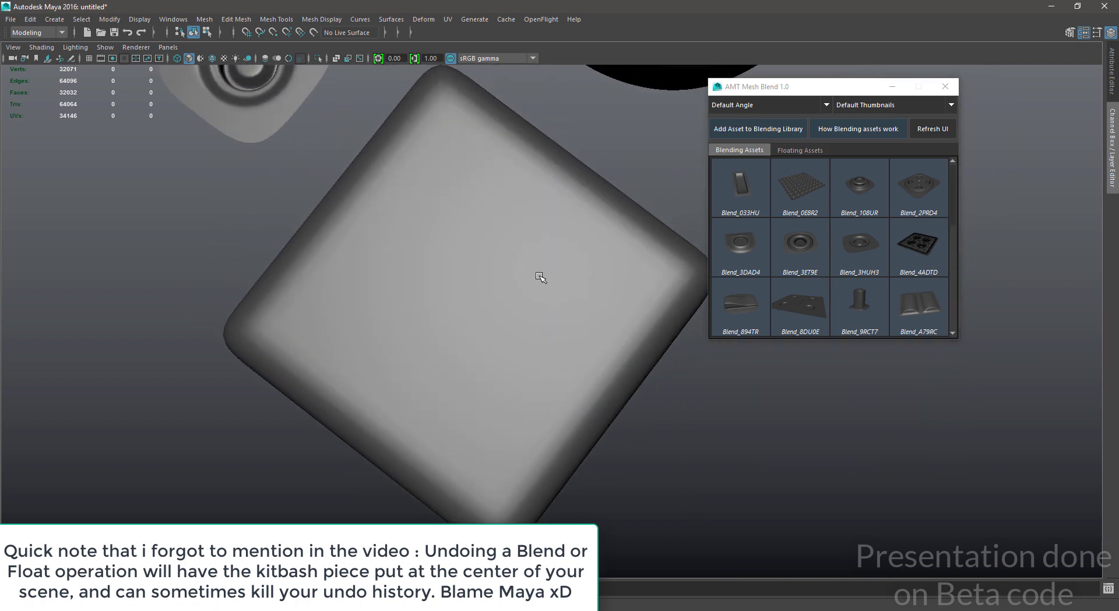
{"action": "right_click_drag", "start_coordinate": [542, 277], "coordinate": [583, 280], "text": "alt"}
{"action": "right_click_drag", "start_coordinate": [554, 327], "coordinate": [556, 408]}
{"action": "left_click_drag", "start_coordinate": [697, 465], "coordinate": [677, 493]}
{"action": "mouse_move", "coordinate": [541, 280]}
{"action": "left_mouse_down"}
{"action": "mouse_move", "coordinate": [502, 198]}
{"action": "mouse_move", "coordinate": [560, 272]}
{"action": "left_mouse_up"}
{"action": "left_click_drag", "start_coordinate": [569, 396], "coordinate": [602, 322], "text": "alt"}
{"action": "scroll", "coordinate": [522, 331], "scroll_direction": "up", "scroll_amount": 2}
{"action": "left_click_drag", "start_coordinate": [522, 331], "coordinate": [569, 318], "text": "alt"}
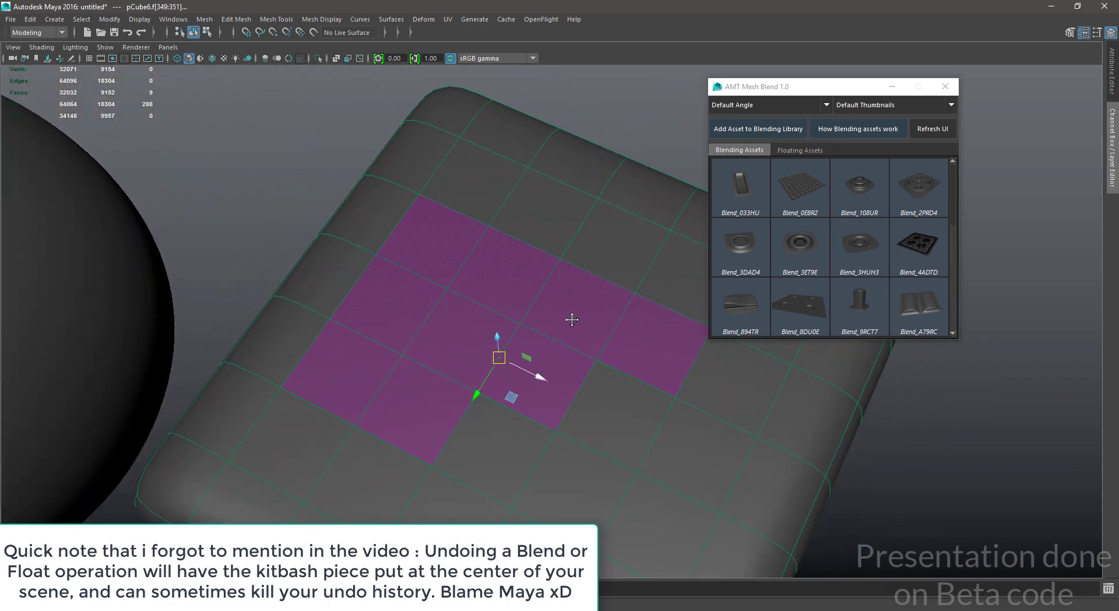
{"action": "left_click", "coordinate": [783, 251]}
{"action": "scroll", "coordinate": [599, 395], "scroll_direction": "down", "scroll_amount": 1}
{"action": "left_click_drag", "start_coordinate": [862, 484], "coordinate": [869, 504]}
{"action": "scroll", "coordinate": [627, 385], "scroll_direction": "down", "scroll_amount": 2}
- Reposition individual vertices around the blended ring on the cube's top to adjust the surrounding topology
{"action": "mouse_move", "coordinate": [612, 385]}
{"action": "left_mouse_down", "text": "alt"}
{"action": "mouse_move", "coordinate": [630, 412]}
{"action": "mouse_move", "coordinate": [654, 402]}
{"action": "left_mouse_up", "text": "alt"}
{"action": "key", "text": "alt+5"}
{"action": "scroll", "coordinate": [653, 336], "scroll_direction": "up", "scroll_amount": 2}
{"action": "left_click", "coordinate": [652, 337]}
{"action": "left_click", "coordinate": [557, 305]}
{"action": "left_click", "coordinate": [664, 412]}
{"action": "scroll", "coordinate": [663, 411], "scroll_direction": "down", "scroll_amount": 1}
{"action": "middle_click_drag", "start_coordinate": [663, 412], "coordinate": [650, 382], "text": "alt"}
{"action": "scroll", "coordinate": [651, 387], "scroll_direction": "up", "scroll_amount": 2}
{"action": "left_click", "coordinate": [662, 424]}
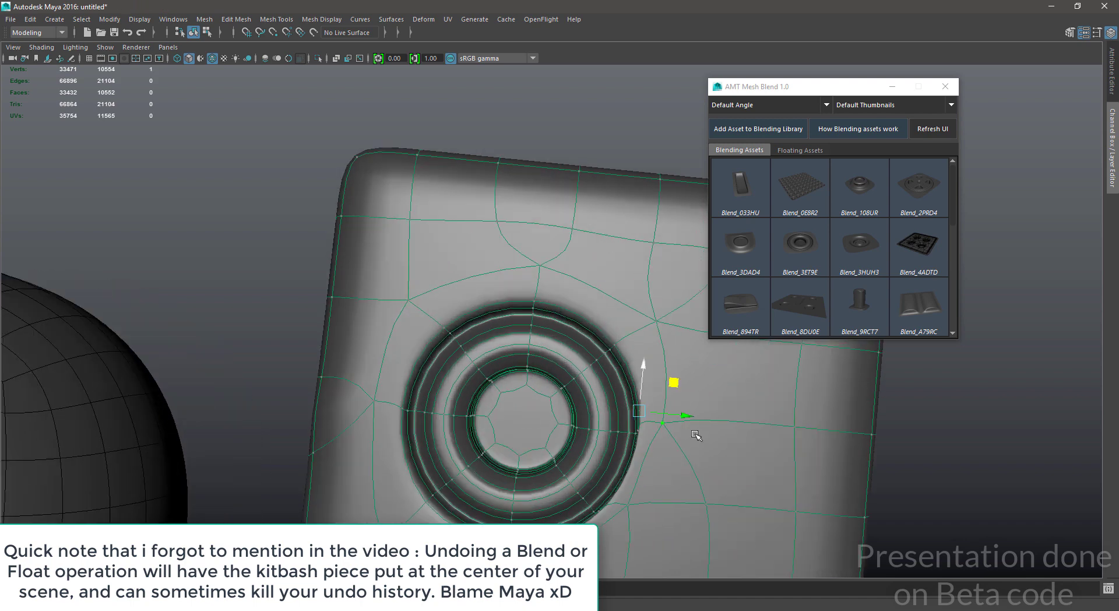
{"action": "left_click_drag", "start_coordinate": [674, 383], "coordinate": [751, 403]}
{"action": "middle_click_drag", "start_coordinate": [652, 503], "coordinate": [660, 398], "text": "alt"}
{"action": "scroll", "coordinate": [659, 399], "scroll_direction": "up", "scroll_amount": 1}
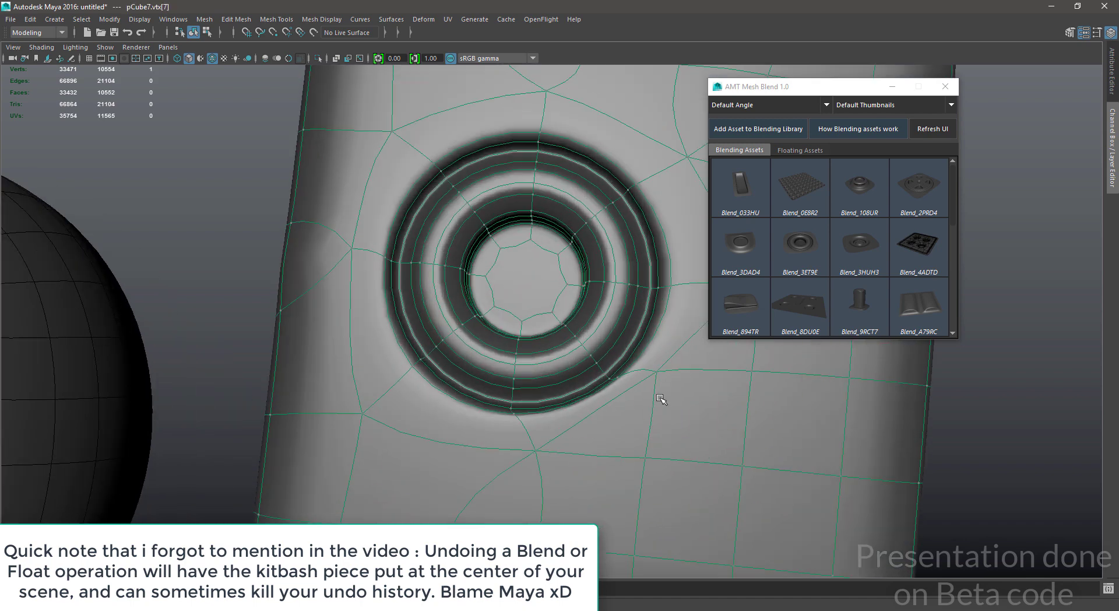
{"action": "mouse_move", "coordinate": [690, 358]}
{"action": "left_mouse_down"}
{"action": "mouse_move", "coordinate": [702, 389]}
{"action": "mouse_move", "coordinate": [654, 392]}
{"action": "mouse_move", "coordinate": [509, 330]}
{"action": "left_mouse_up"}
{"action": "left_click", "coordinate": [1011, 478]}
- Blend the Blend_3ET9E asset into a two-by-two block of faces beside the two existing rings
{"action": "scroll", "coordinate": [469, 429], "scroll_direction": "down", "scroll_amount": 3}
{"action": "left_click", "coordinate": [469, 428]}
{"action": "scroll", "coordinate": [637, 391], "scroll_direction": "down", "scroll_amount": 3}
{"action": "scroll", "coordinate": [574, 360], "scroll_direction": "up", "scroll_amount": 3}
{"action": "right_click_drag", "start_coordinate": [574, 360], "coordinate": [578, 417]}
{"action": "left_click_drag", "start_coordinate": [576, 390], "coordinate": [549, 285], "text": "alt"}
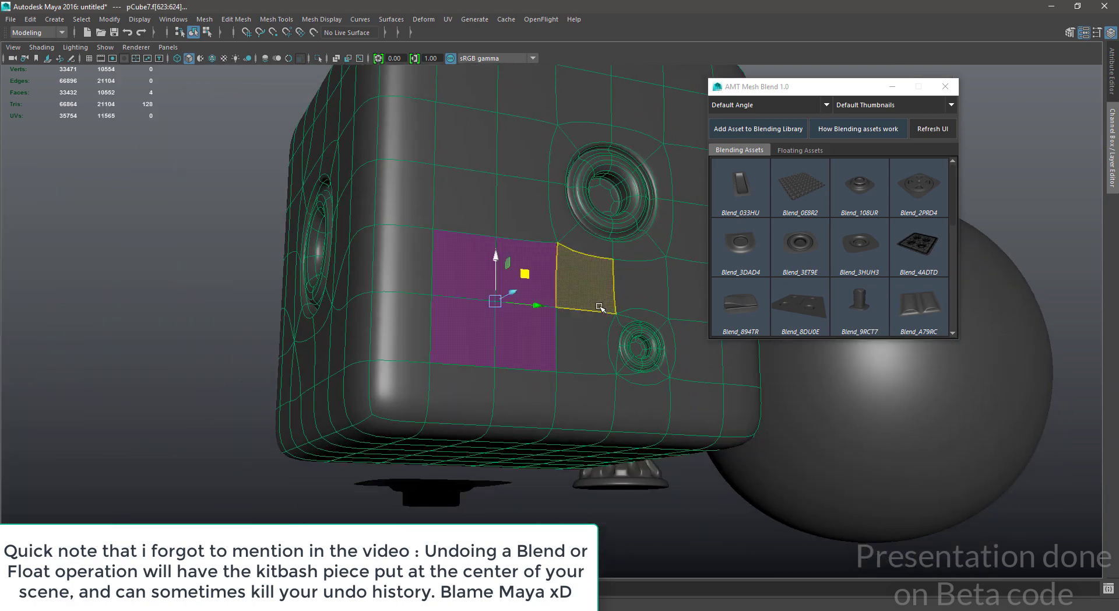
{"action": "scroll", "coordinate": [560, 285], "scroll_direction": "up", "scroll_amount": 3}
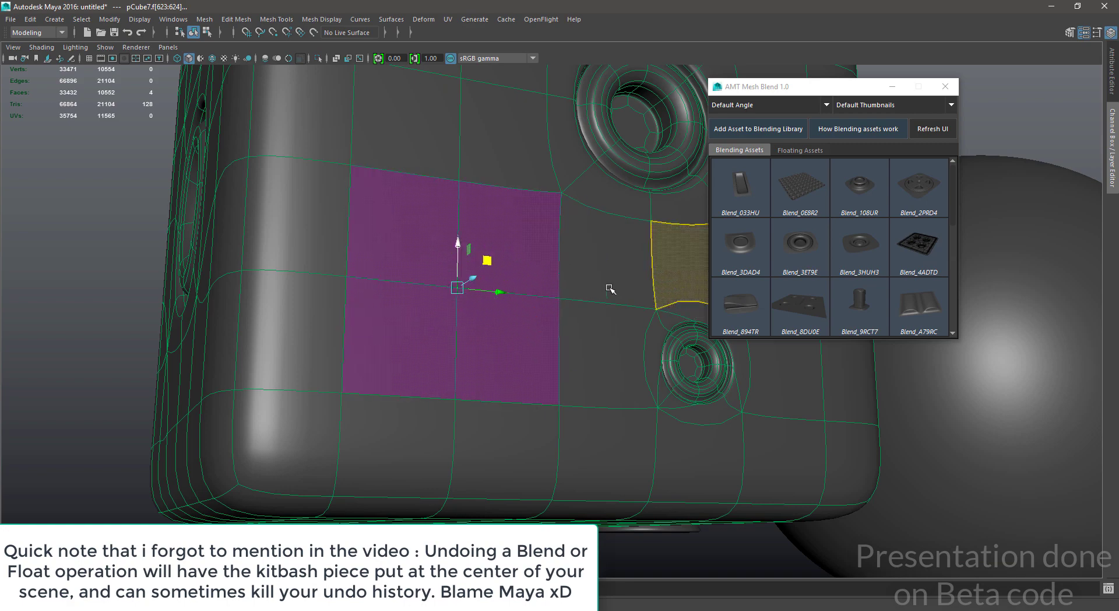
{"action": "left_click_drag", "start_coordinate": [552, 272], "coordinate": [568, 262], "text": "alt"}
{"action": "scroll", "coordinate": [617, 303], "scroll_direction": "up", "scroll_amount": 2}
{"action": "scroll", "coordinate": [779, 341], "scroll_direction": "down", "scroll_amount": 3}
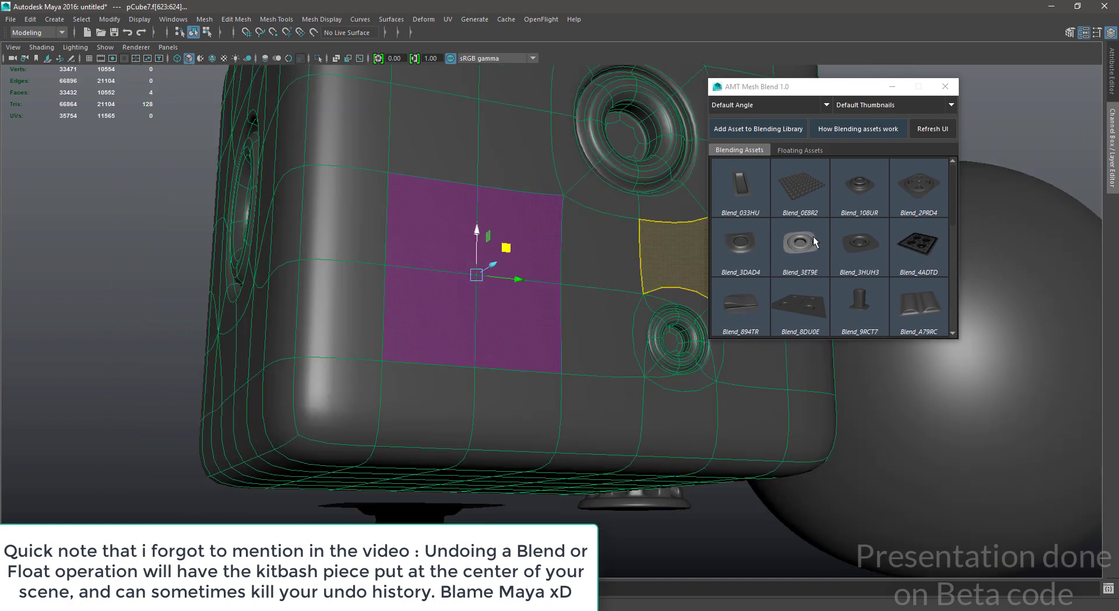
{"action": "left_click", "coordinate": [801, 253]}
{"action": "scroll", "coordinate": [590, 300], "scroll_direction": "down", "scroll_amount": 5}
{"action": "left_click_drag", "start_coordinate": [519, 300], "coordinate": [579, 363], "text": "alt"}
{"action": "left_click", "coordinate": [720, 503]}
- Blend the Blend_033HU asset into a four-by-two block of faces on a blank side of the cube
{"action": "scroll", "coordinate": [656, 381], "scroll_direction": "up", "scroll_amount": 3}
{"action": "left_click", "coordinate": [558, 401]}
{"action": "mouse_move", "coordinate": [452, 268]}
{"action": "left_mouse_down", "text": "alt"}
{"action": "mouse_move", "coordinate": [519, 247]}
{"action": "mouse_move", "coordinate": [668, 260]}
{"action": "mouse_move", "coordinate": [680, 249]}
{"action": "left_mouse_up", "text": "alt"}
{"action": "middle_click_drag", "start_coordinate": [680, 249], "coordinate": [554, 309], "text": "alt"}
{"action": "left_click_drag", "start_coordinate": [555, 310], "coordinate": [521, 297], "text": "alt"}
{"action": "mouse_move", "coordinate": [466, 271]}
{"action": "left_mouse_down"}
{"action": "mouse_move", "coordinate": [567, 257]}
{"action": "mouse_move", "coordinate": [588, 318]}
{"action": "mouse_move", "coordinate": [513, 308]}
{"action": "left_mouse_up"}
{"action": "scroll", "coordinate": [490, 312], "scroll_direction": "up", "scroll_amount": 2}
{"action": "middle_click_drag", "start_coordinate": [589, 262], "coordinate": [542, 270], "text": "alt"}
{"action": "scroll", "coordinate": [542, 269], "scroll_direction": "up", "scroll_amount": 4}
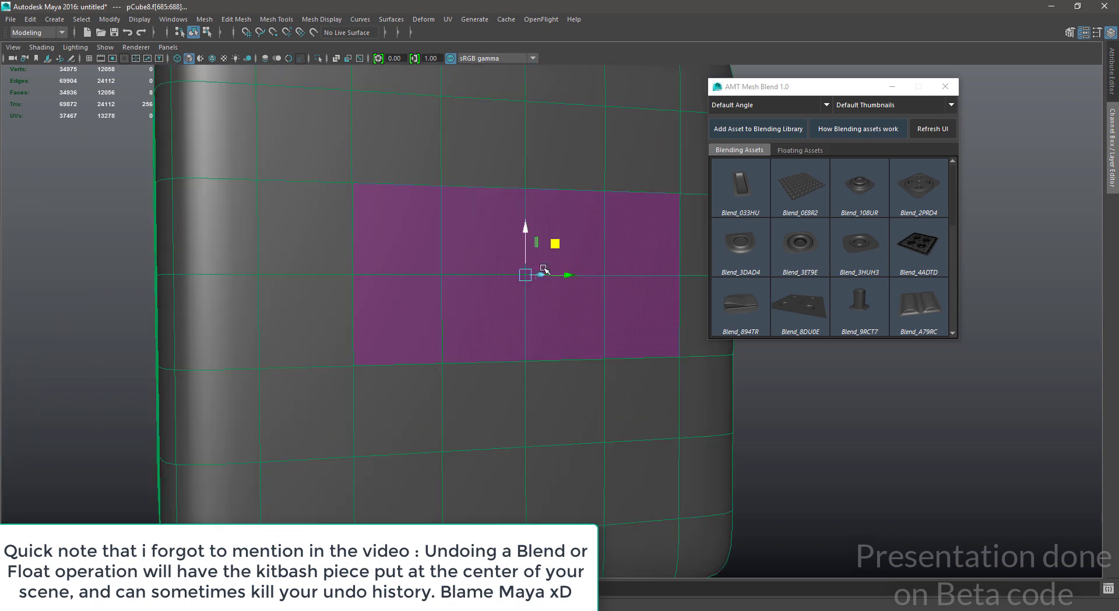
{"action": "left_click", "coordinate": [743, 173]}
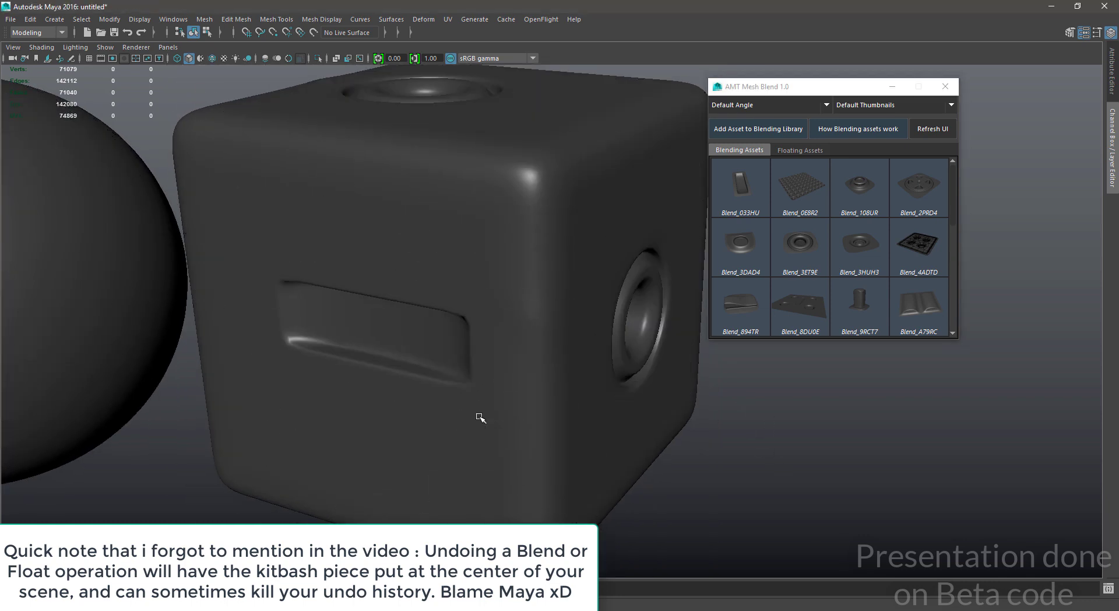
- Place the floating asset Float_1H2D9 on a nine-face patch of the sphere
{"action": "left_click_drag", "start_coordinate": [479, 418], "coordinate": [492, 442], "text": "alt"}
{"action": "scroll", "coordinate": [492, 442], "scroll_direction": "down", "scroll_amount": 5}
{"action": "left_click_drag", "start_coordinate": [361, 373], "coordinate": [432, 390], "text": "alt"}
{"action": "middle_click_drag", "start_coordinate": [431, 390], "coordinate": [577, 267], "text": "alt"}
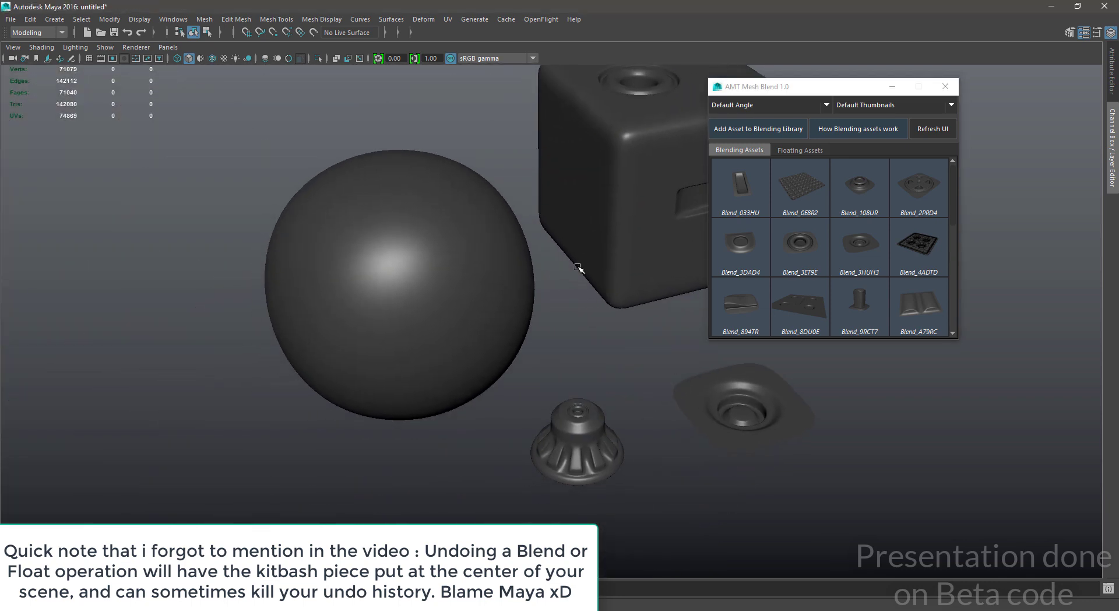
{"action": "scroll", "coordinate": [578, 267], "scroll_direction": "up", "scroll_amount": 3}
{"action": "left_click", "coordinate": [797, 149]}
{"action": "middle_click_drag", "start_coordinate": [469, 216], "coordinate": [553, 137], "text": "alt"}
{"action": "scroll", "coordinate": [542, 157], "scroll_direction": "up", "scroll_amount": 2}
{"action": "middle_click_drag", "start_coordinate": [520, 188], "coordinate": [507, 299], "text": "alt"}
{"action": "right_click_drag", "start_coordinate": [494, 208], "coordinate": [520, 337]}
{"action": "left_click", "coordinate": [516, 214]}
{"action": "left_click_drag", "start_coordinate": [588, 309], "coordinate": [512, 340], "text": "alt"}
{"action": "key", "text": "f"}
{"action": "scroll", "coordinate": [583, 364], "scroll_direction": "down", "scroll_amount": 3}
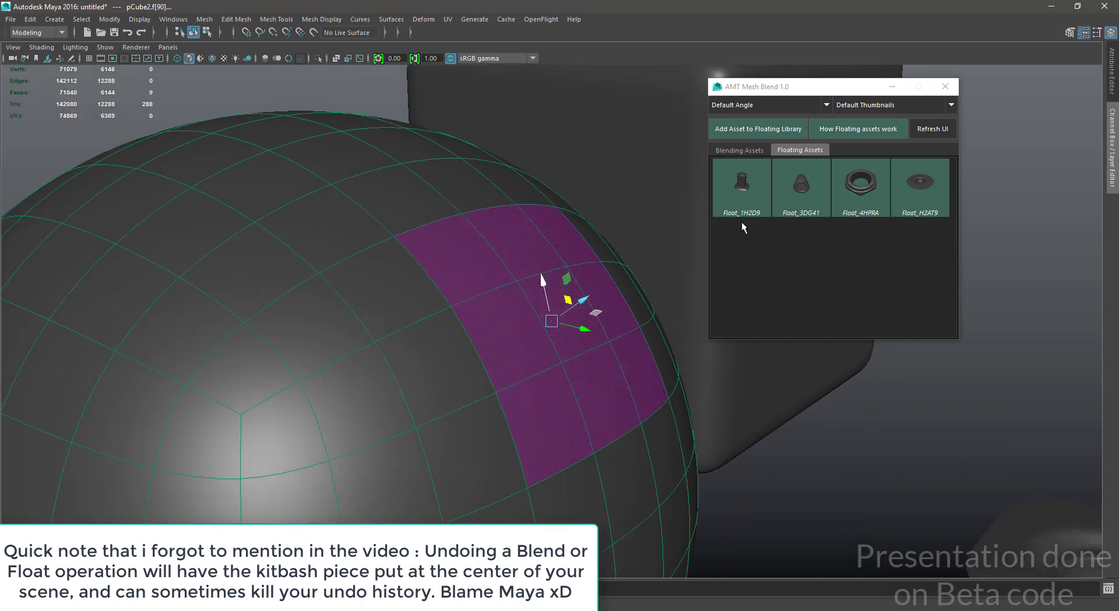
{"action": "left_click", "coordinate": [739, 190]}
{"action": "left_click_drag", "start_coordinate": [567, 326], "coordinate": [836, 428], "text": "alt"}
{"action": "key", "text": "alt+x"}
{"action": "key", "text": "alt+x"}
{"action": "key", "text": "w"}
{"action": "scroll", "coordinate": [505, 152], "scroll_direction": "down", "scroll_amount": 2}
{"action": "left_click", "coordinate": [504, 152]}
{"action": "scroll", "coordinate": [608, 363], "scroll_direction": "down", "scroll_amount": 3}
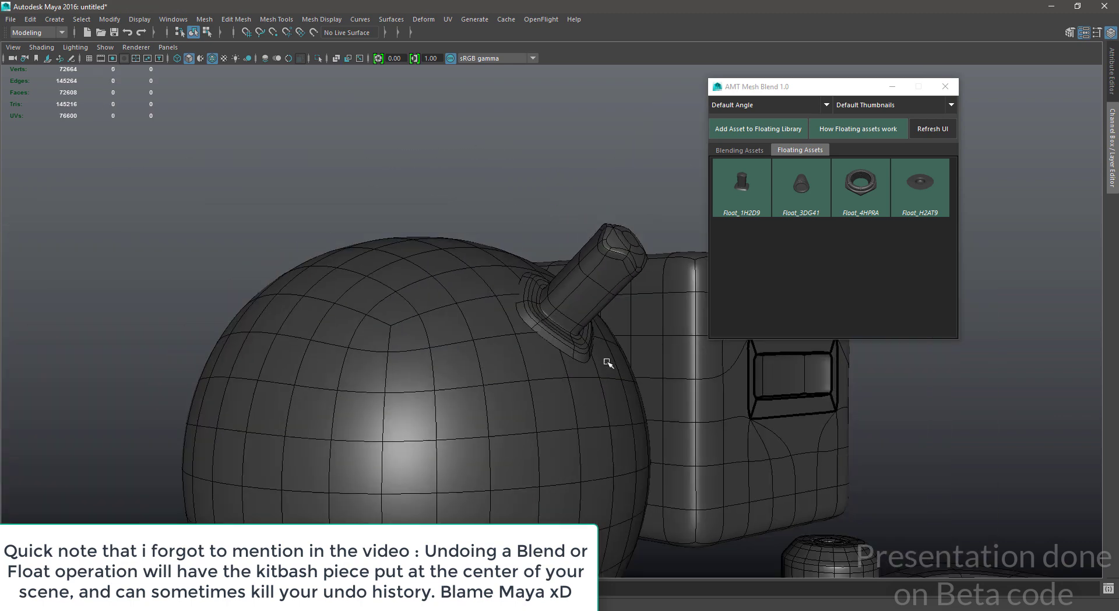
- Delete the floating bolt piece from the sphere
{"action": "left_click", "coordinate": [606, 248]}
{"action": "scroll", "coordinate": [606, 248], "scroll_direction": "down", "scroll_amount": 3}
{"action": "key", "text": "Delete"}
{"action": "scroll", "coordinate": [612, 362], "scroll_direction": "down", "scroll_amount": 3}
- Show the blending asset library and frame the recessed square piece that lies below the sphere and cube
{"action": "left_click_drag", "start_coordinate": [671, 344], "coordinate": [612, 362], "text": "alt"}
{"action": "middle_click_drag", "start_coordinate": [612, 362], "coordinate": [563, 240], "text": "alt"}
{"action": "scroll", "coordinate": [655, 318], "scroll_direction": "up", "scroll_amount": 3}
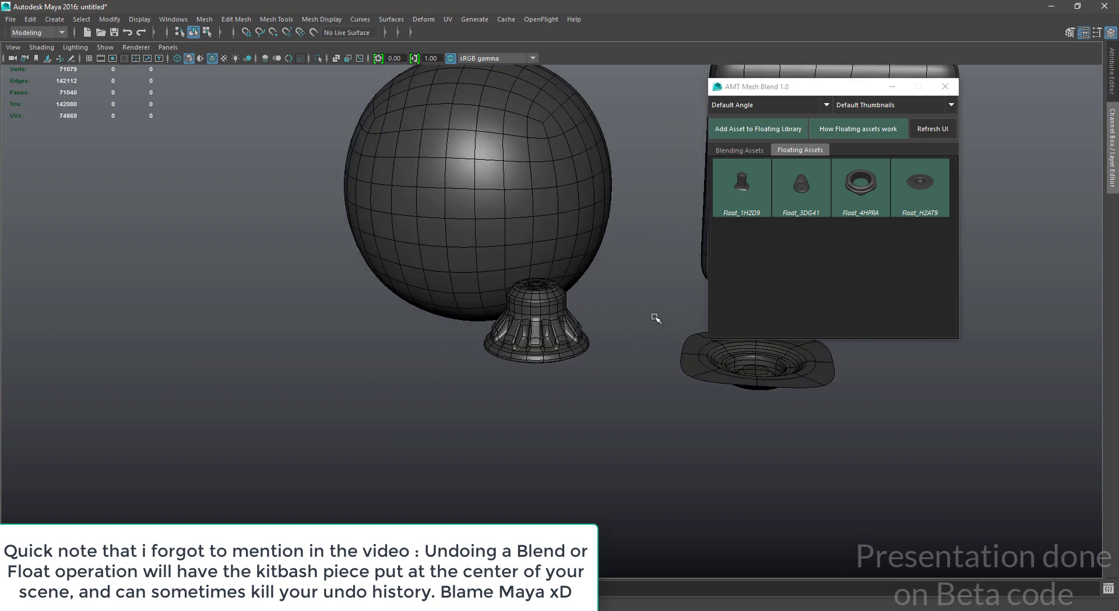
{"action": "scroll", "coordinate": [655, 317], "scroll_direction": "up", "scroll_amount": 1}
{"action": "middle_click_drag", "start_coordinate": [655, 318], "coordinate": [542, 303], "text": "alt"}
{"action": "left_click_drag", "start_coordinate": [542, 311], "coordinate": [564, 327], "text": "alt"}
{"action": "middle_click_drag", "start_coordinate": [564, 327], "coordinate": [413, 370], "text": "alt"}
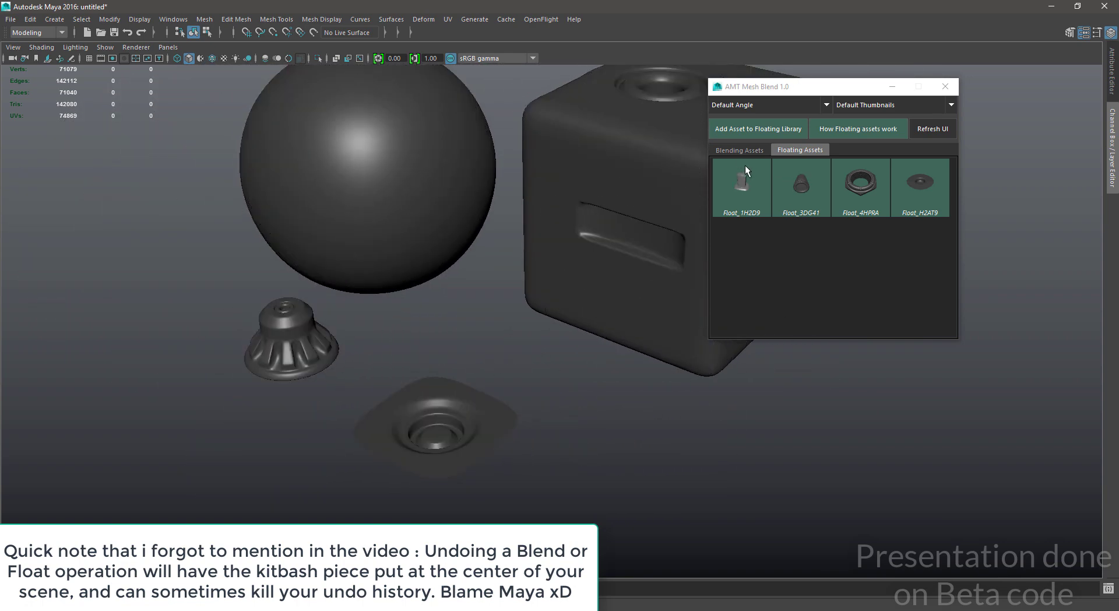
{"action": "left_click", "coordinate": [737, 149]}
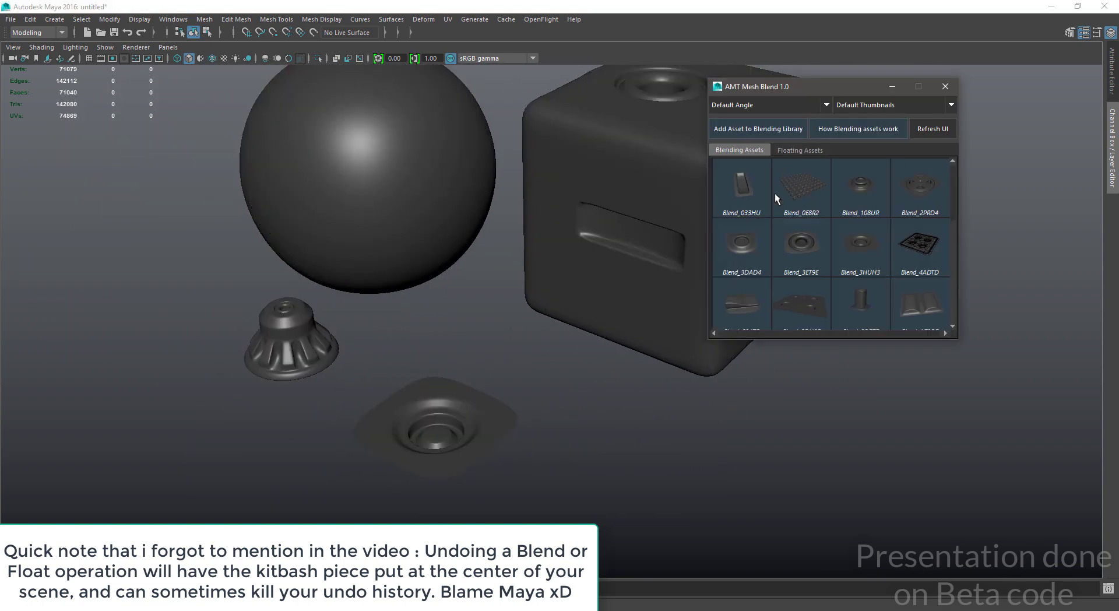
{"action": "left_click_drag", "start_coordinate": [552, 357], "coordinate": [649, 417], "text": "alt"}
{"action": "scroll", "coordinate": [549, 342], "scroll_direction": "up", "scroll_amount": 1}
{"action": "left_click", "coordinate": [519, 393]}
{"action": "key", "text": "f"}
{"action": "key", "text": "g"}
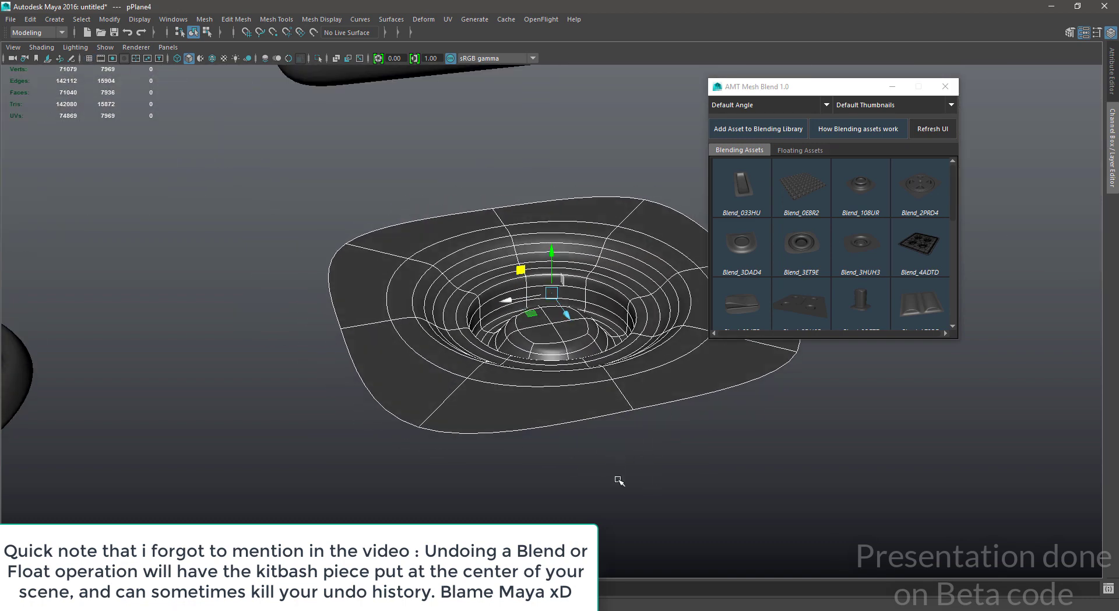
- Examine the recessed square piece and browse the blending library down to its last assets
{"action": "left_click_drag", "start_coordinate": [587, 475], "coordinate": [590, 514]}
{"action": "left_click", "coordinate": [625, 279]}
{"action": "left_click_drag", "start_coordinate": [627, 285], "coordinate": [567, 361], "text": "alt"}
{"action": "scroll", "coordinate": [944, 235], "scroll_direction": "down", "scroll_amount": 3}
{"action": "left_click_drag", "start_coordinate": [955, 239], "coordinate": [947, 328]}
- Frame the ribbed cylindrical piece and check which asset library, floating or blending, it suits
{"action": "right_click_drag", "start_coordinate": [513, 371], "coordinate": [350, 371], "text": "alt"}
{"action": "left_click_drag", "start_coordinate": [350, 372], "coordinate": [417, 376], "text": "alt"}
{"action": "left_click_drag", "start_coordinate": [303, 277], "coordinate": [193, 301]}
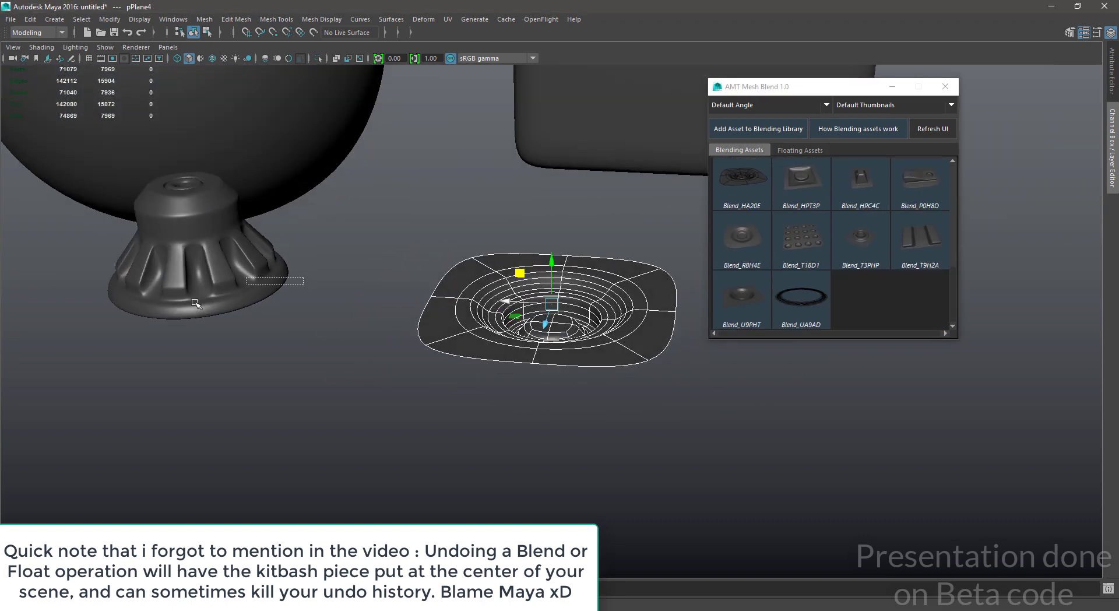
{"action": "left_click", "coordinate": [195, 303]}
{"action": "key", "text": "f"}
{"action": "left_click", "coordinate": [799, 149]}
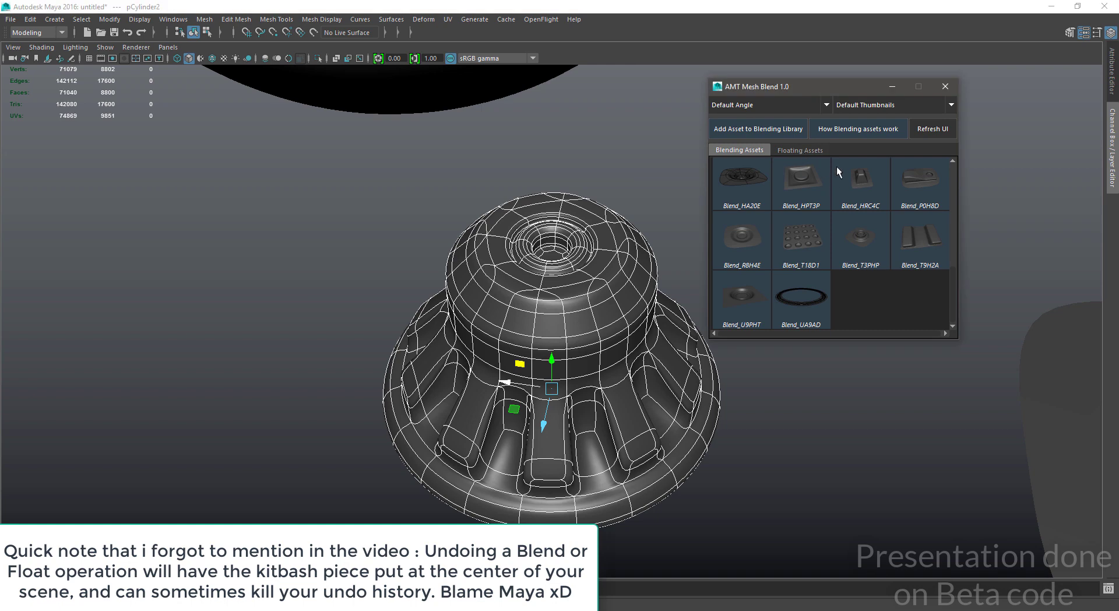
{"action": "left_click", "coordinate": [761, 150]}
- Frame the recessed square piece and examine its pivot and flat border in an orthographic side view
{"action": "right_click_drag", "start_coordinate": [652, 342], "coordinate": [618, 379], "text": "alt"}
{"action": "middle_click_drag", "start_coordinate": [618, 379], "coordinate": [281, 339], "text": "alt"}
{"action": "right_click_drag", "start_coordinate": [281, 339], "coordinate": [379, 341], "text": "alt"}
{"action": "left_click_drag", "start_coordinate": [500, 230], "coordinate": [633, 330]}
{"action": "key", "text": "f"}
{"action": "middle_click_drag", "start_coordinate": [633, 331], "coordinate": [564, 310], "text": "alt"}
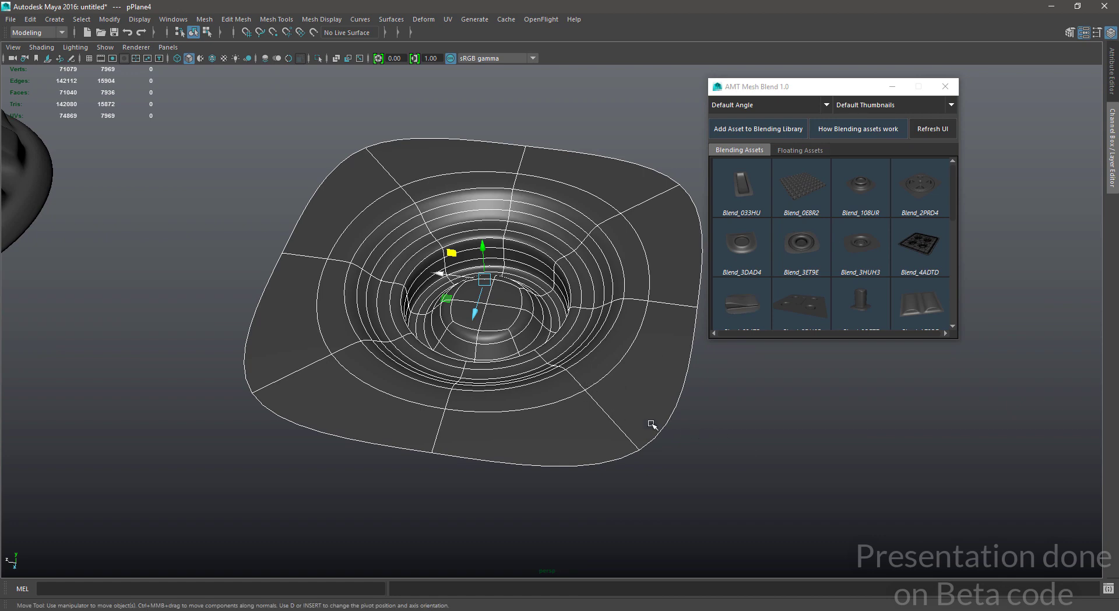
{"action": "key", "text": "space"}
{"action": "key", "text": "space"}
{"action": "key", "text": "f"}
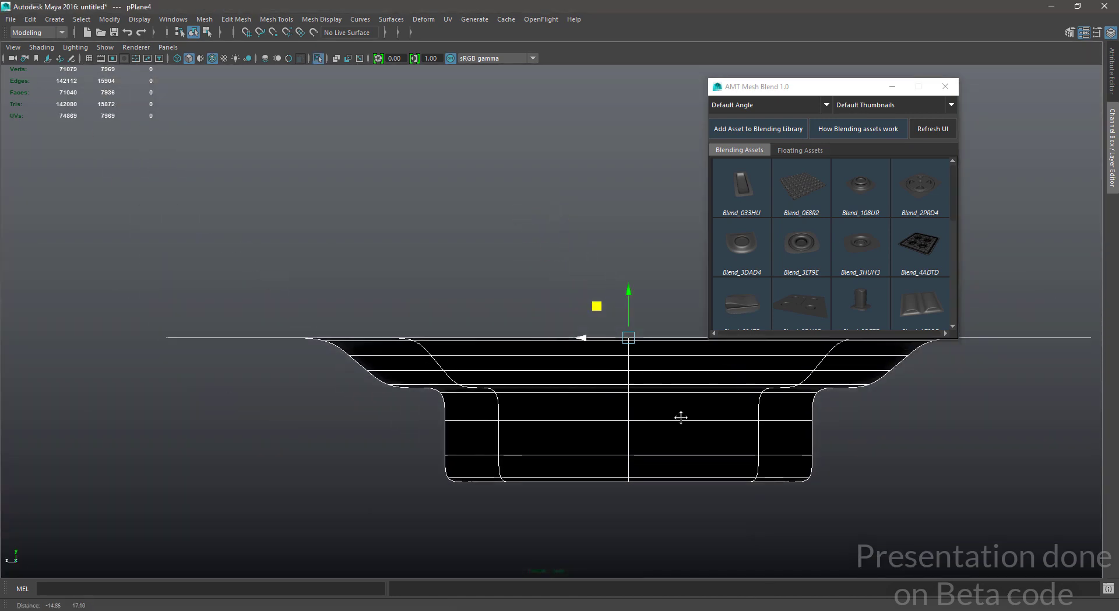
{"action": "key", "text": "space"}
{"action": "key", "text": "space"}
- Select the outer border edge loop of the recessed square piece
{"action": "scroll", "coordinate": [589, 243], "scroll_direction": "down", "scroll_amount": 3}
{"action": "middle_click_drag", "start_coordinate": [588, 279], "coordinate": [526, 298], "text": "alt"}
{"action": "scroll", "coordinate": [527, 298], "scroll_direction": "up", "scroll_amount": 3}
{"action": "left_click_drag", "start_coordinate": [521, 265], "coordinate": [559, 278], "text": "alt"}
{"action": "right_click_drag", "start_coordinate": [599, 182], "coordinate": [632, 339]}
{"action": "double_click", "coordinate": [606, 177]}
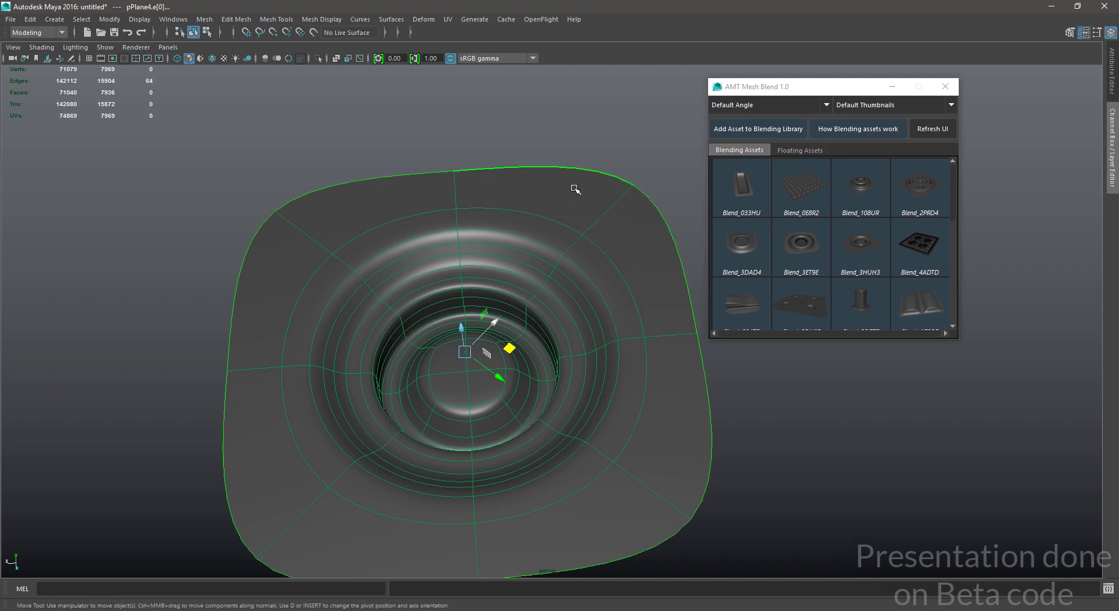
{"action": "double_click", "coordinate": [574, 188]}
- Check the recessed square piece's pivot against its flat border plane in an orthographic side view
{"action": "scroll", "coordinate": [564, 345], "scroll_direction": "down", "scroll_amount": 10}
{"action": "middle_click_drag", "start_coordinate": [477, 213], "coordinate": [537, 327], "text": "alt"}
{"action": "scroll", "coordinate": [537, 327], "scroll_direction": "up", "scroll_amount": 4}
{"action": "key", "text": "alt+5"}
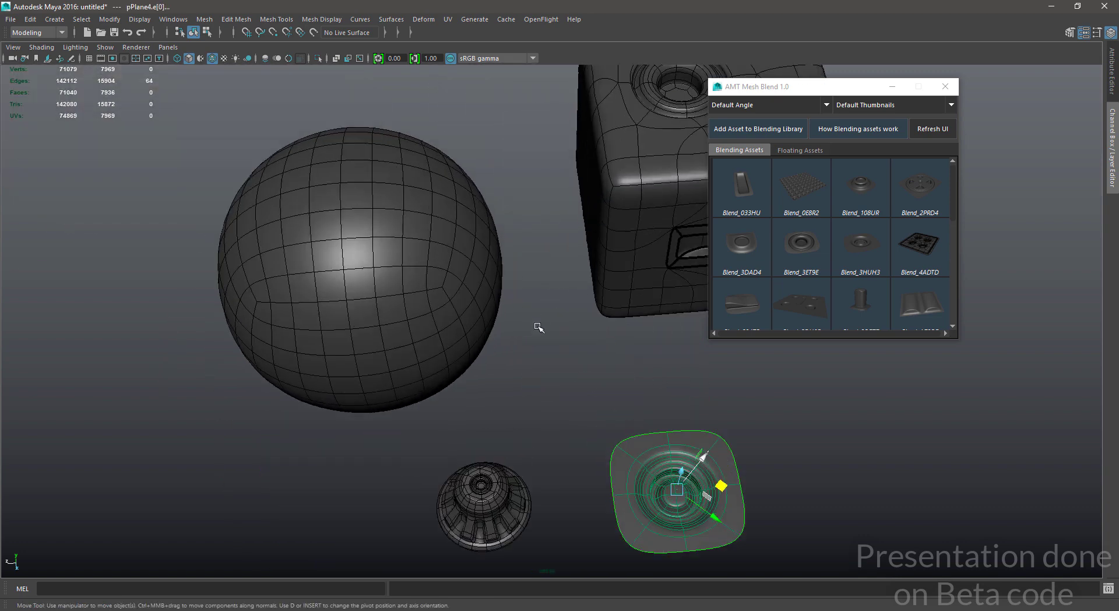
{"action": "scroll", "coordinate": [396, 283], "scroll_direction": "up", "scroll_amount": 3}
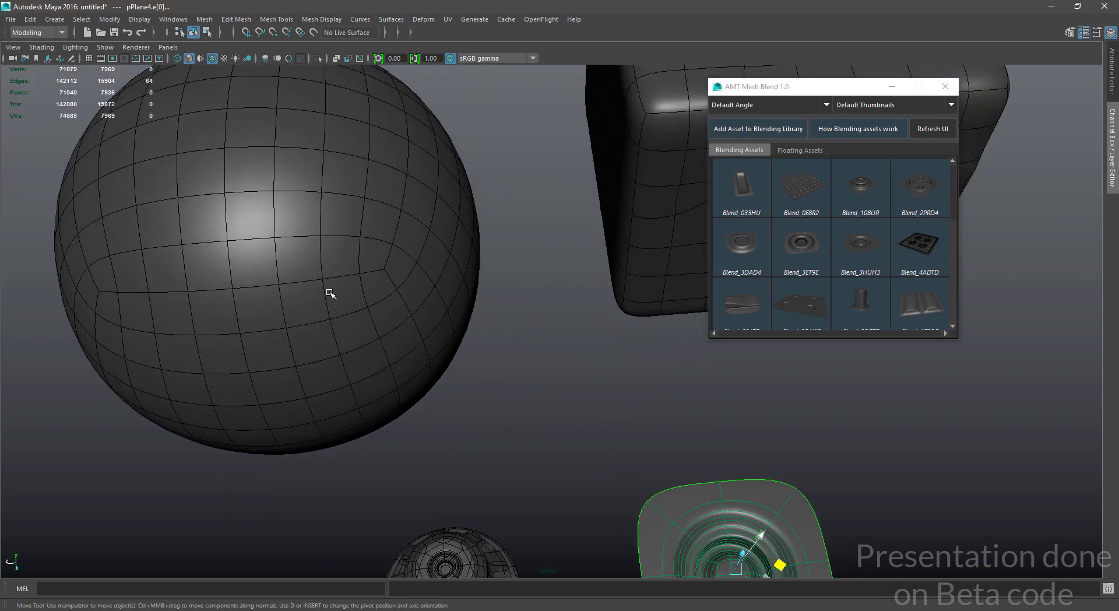
{"action": "key", "text": "f"}
{"action": "middle_click_drag", "start_coordinate": [581, 260], "coordinate": [615, 303], "text": "alt"}
{"action": "left_click_drag", "start_coordinate": [615, 303], "coordinate": [619, 268], "text": "alt"}
{"action": "key", "text": "space"}
{"action": "left_click_drag", "start_coordinate": [815, 468], "coordinate": [837, 534]}
{"action": "key", "text": "F8"}
{"action": "left_click_drag", "start_coordinate": [648, 364], "coordinate": [584, 458]}
{"action": "key", "text": "d"}
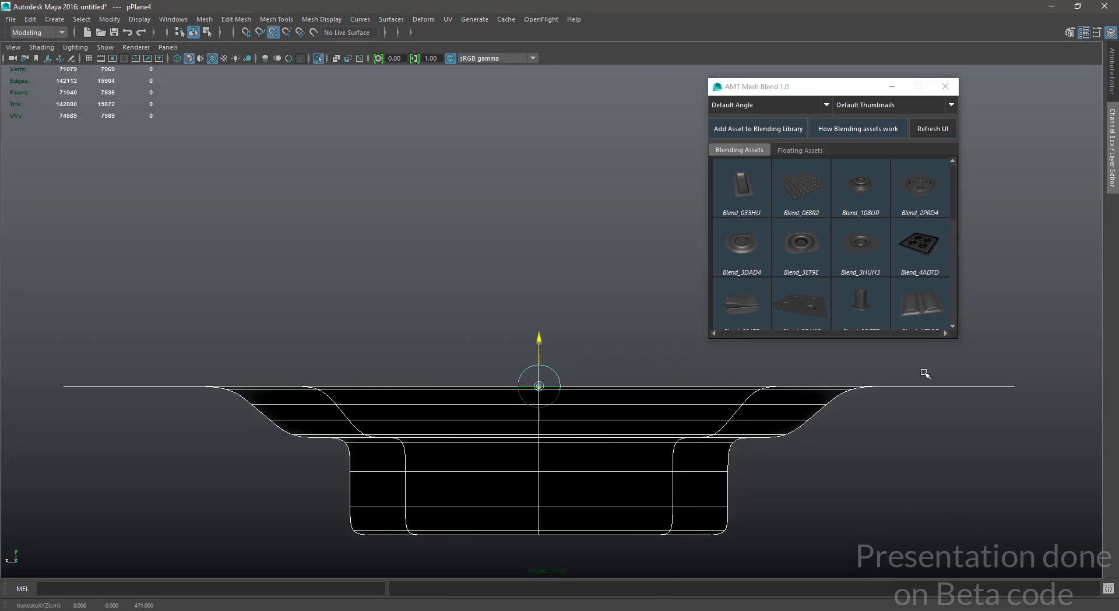
{"action": "key", "text": "space"}
{"action": "key", "text": "space"}
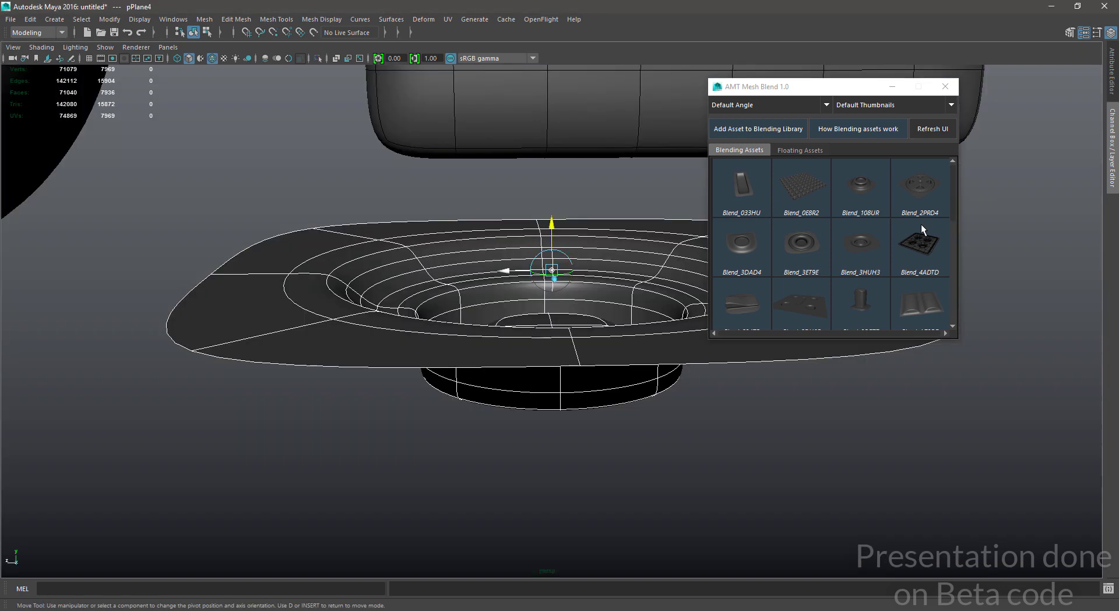
- Return to the perspective view and select the recessed square piece's outer border edge loop
{"action": "key", "text": "f"}
{"action": "key", "text": "r"}
{"action": "key", "text": "w"}
{"action": "scroll", "coordinate": [328, 288], "scroll_direction": "up", "scroll_amount": 2}
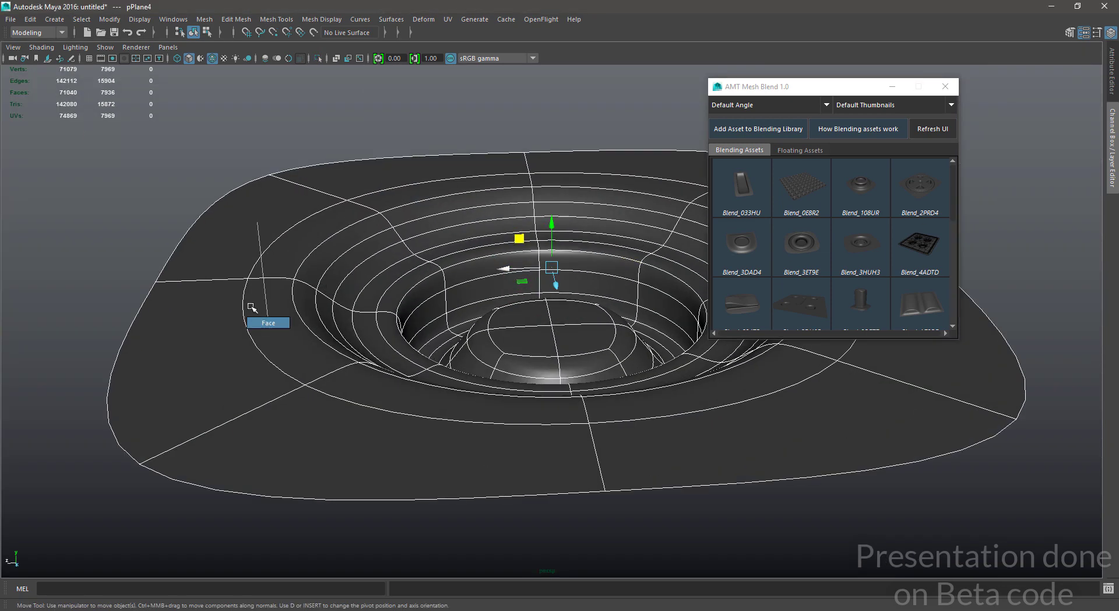
{"action": "right_click_drag", "start_coordinate": [251, 306], "coordinate": [268, 316]}
{"action": "key", "text": "F8"}
{"action": "left_click", "coordinate": [549, 337]}
{"action": "right_click_drag", "start_coordinate": [656, 362], "coordinate": [389, 239]}
{"action": "left_click_drag", "start_coordinate": [389, 238], "coordinate": [539, 377], "text": "alt"}
{"action": "right_click_drag", "start_coordinate": [681, 469], "coordinate": [659, 254]}
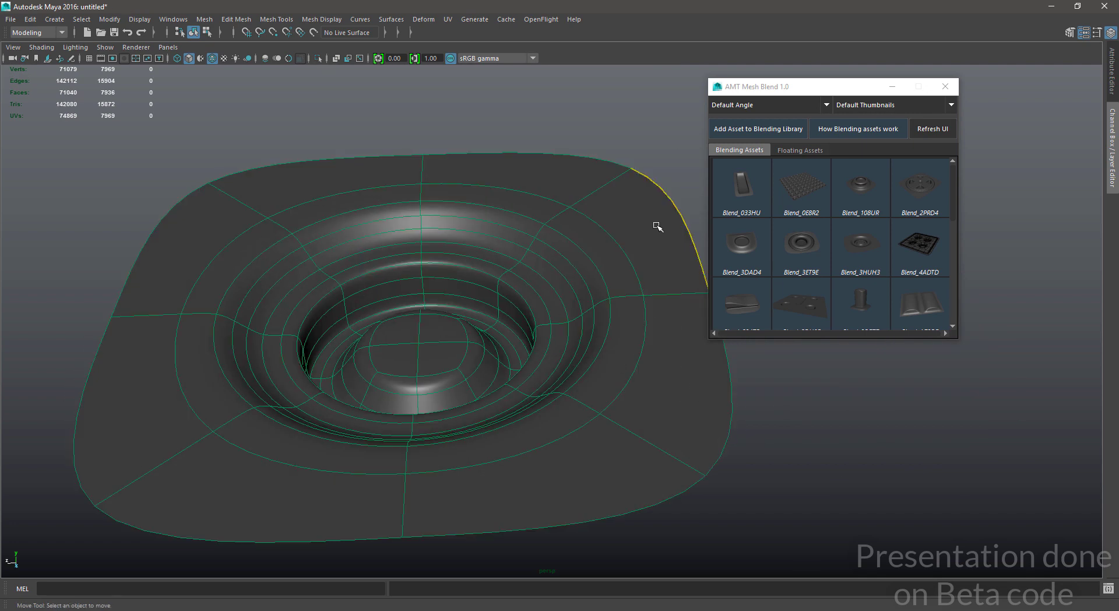
{"action": "scroll", "coordinate": [672, 238], "scroll_direction": "down", "scroll_amount": 3}
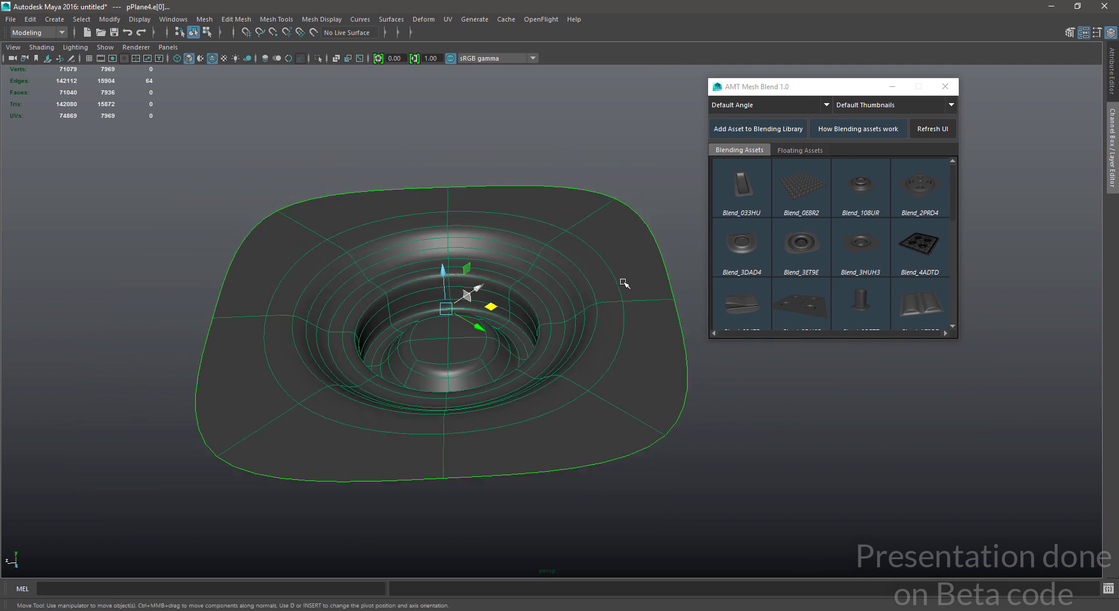
- Add the smooth-previewed recessed square piece to the blending library and browse down to the library's last assets
{"action": "key", "text": "1"}
{"action": "key", "text": "3"}
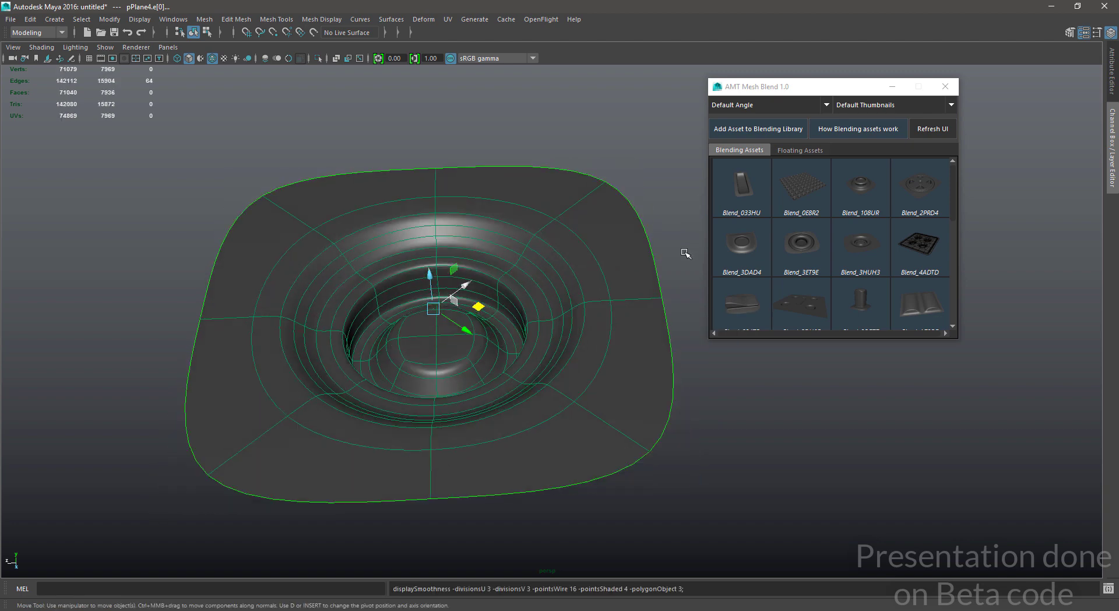
{"action": "left_click", "coordinate": [785, 128]}
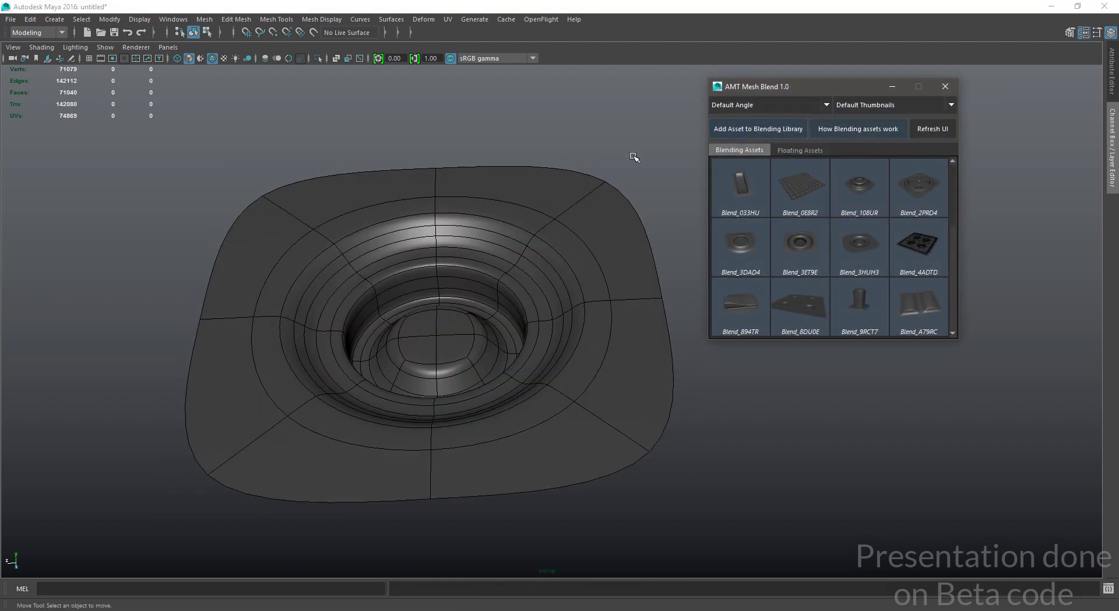
{"action": "left_click_drag", "start_coordinate": [951, 209], "coordinate": [947, 306]}
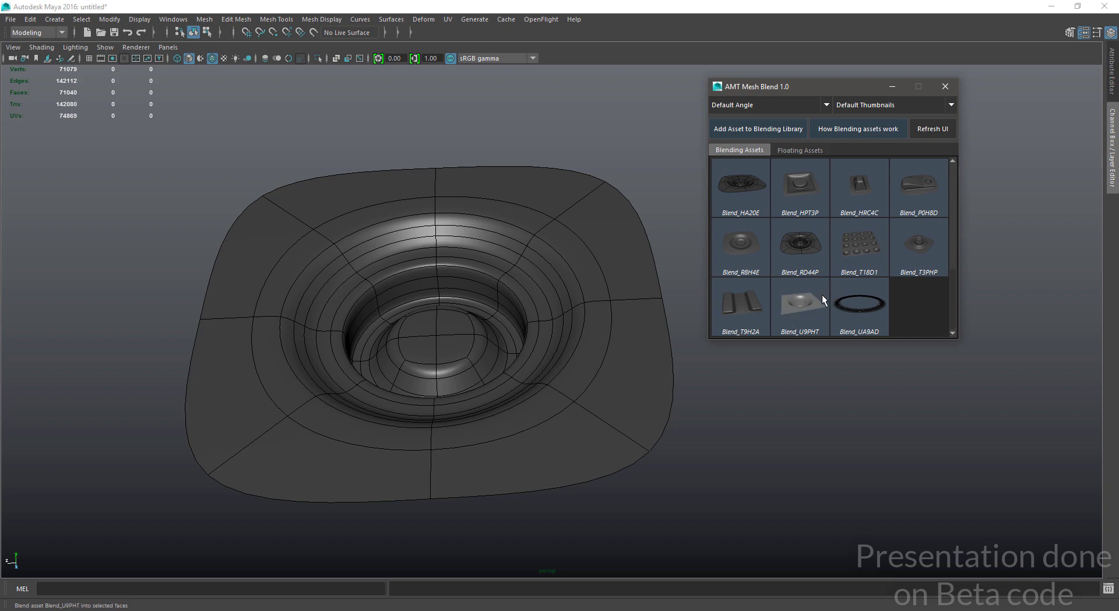
- Blend the Blend_U9PHT asset into a 2×2 block of faces on the sphere
{"action": "scroll", "coordinate": [565, 382], "scroll_direction": "down", "scroll_amount": 8}
{"action": "middle_click_drag", "start_coordinate": [454, 233], "coordinate": [576, 394], "text": "alt"}
{"action": "left_click_drag", "start_coordinate": [577, 394], "coordinate": [467, 373], "text": "alt"}
{"action": "middle_click_drag", "start_coordinate": [381, 364], "coordinate": [488, 376], "text": "alt"}
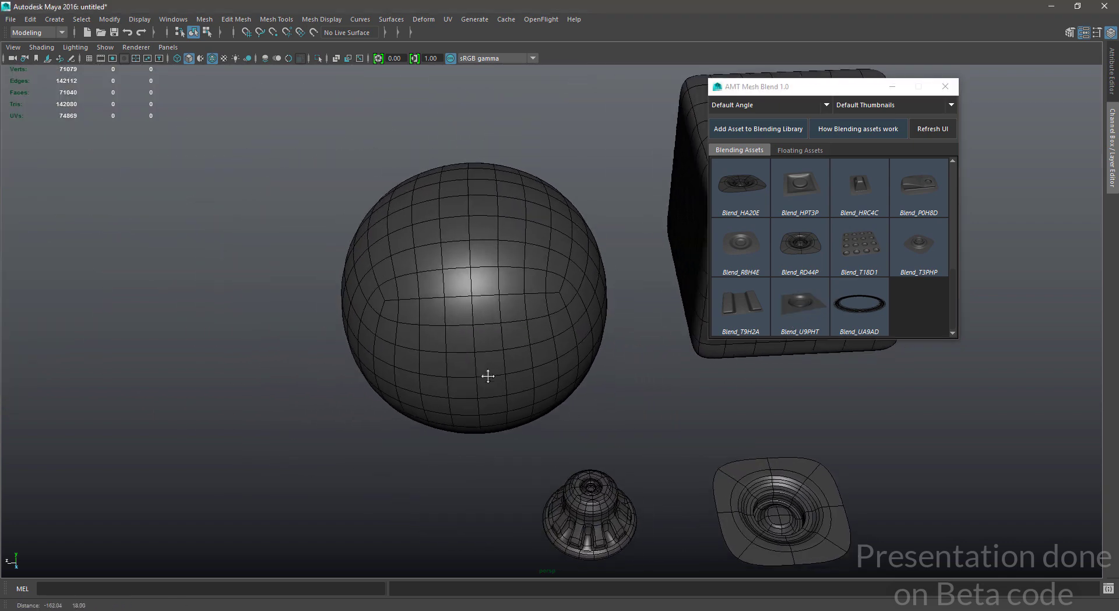
{"action": "scroll", "coordinate": [447, 367], "scroll_direction": "up", "scroll_amount": 7}
{"action": "right_click_drag", "start_coordinate": [494, 236], "coordinate": [494, 381]}
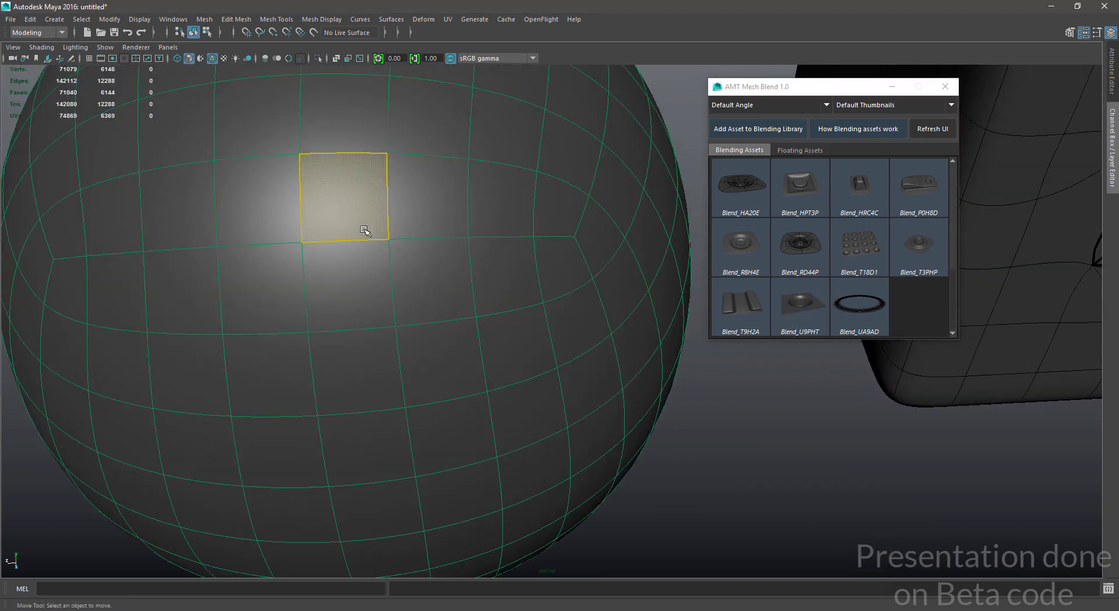
{"action": "middle_click_drag", "start_coordinate": [364, 230], "coordinate": [432, 278], "text": "alt"}
{"action": "left_click_drag", "start_coordinate": [344, 251], "coordinate": [444, 313]}
{"action": "left_click_drag", "start_coordinate": [481, 312], "coordinate": [578, 233], "text": "alt"}
{"action": "middle_click_drag", "start_coordinate": [578, 233], "coordinate": [590, 278], "text": "alt"}
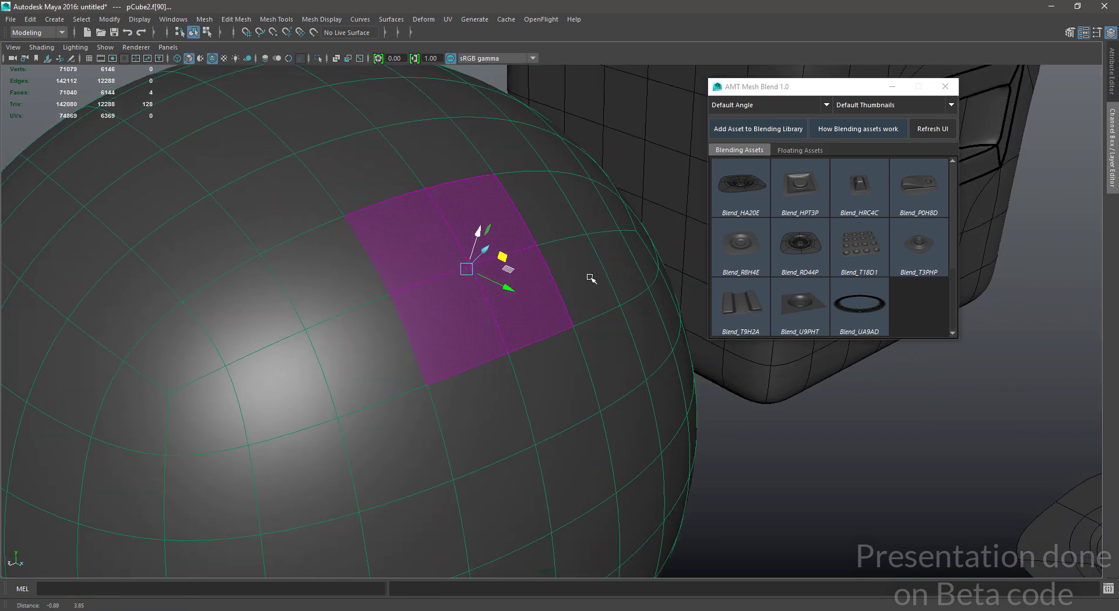
{"action": "left_click_drag", "start_coordinate": [590, 278], "coordinate": [617, 285], "text": "alt"}
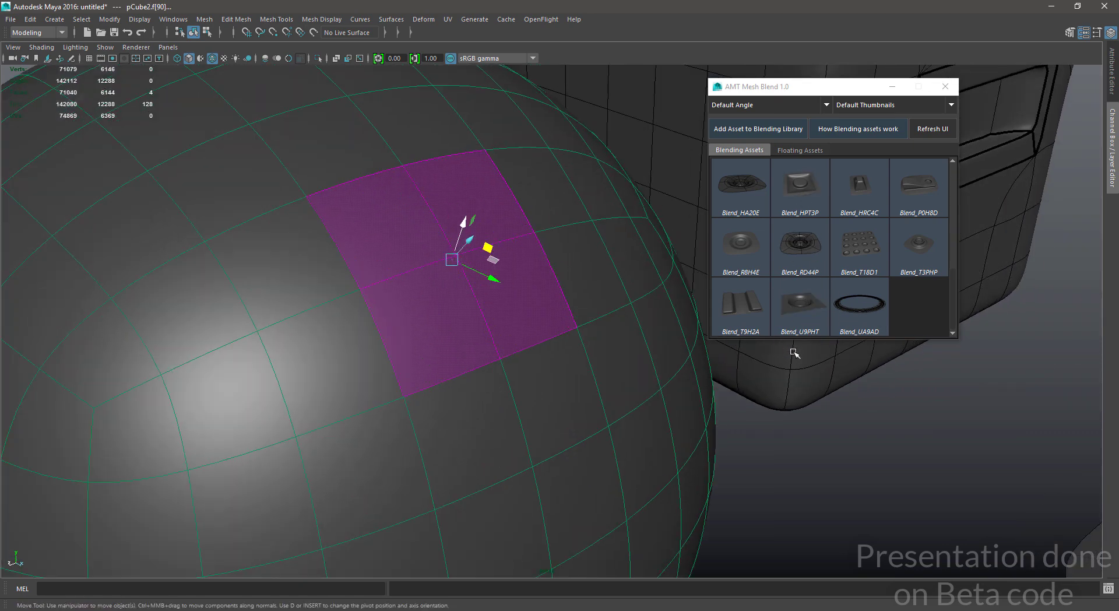
{"action": "left_click_drag", "start_coordinate": [838, 402], "coordinate": [790, 382], "text": "alt"}
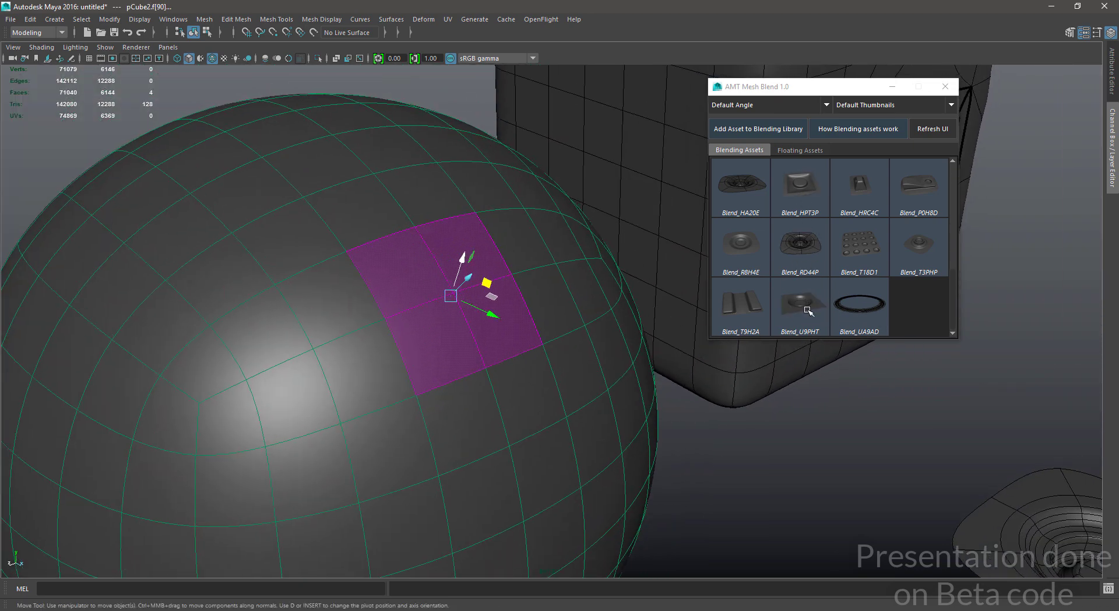
{"action": "left_click", "coordinate": [800, 304]}
{"action": "key", "text": "alt+5"}
{"action": "left_click_drag", "start_coordinate": [630, 414], "coordinate": [529, 400], "text": "alt"}
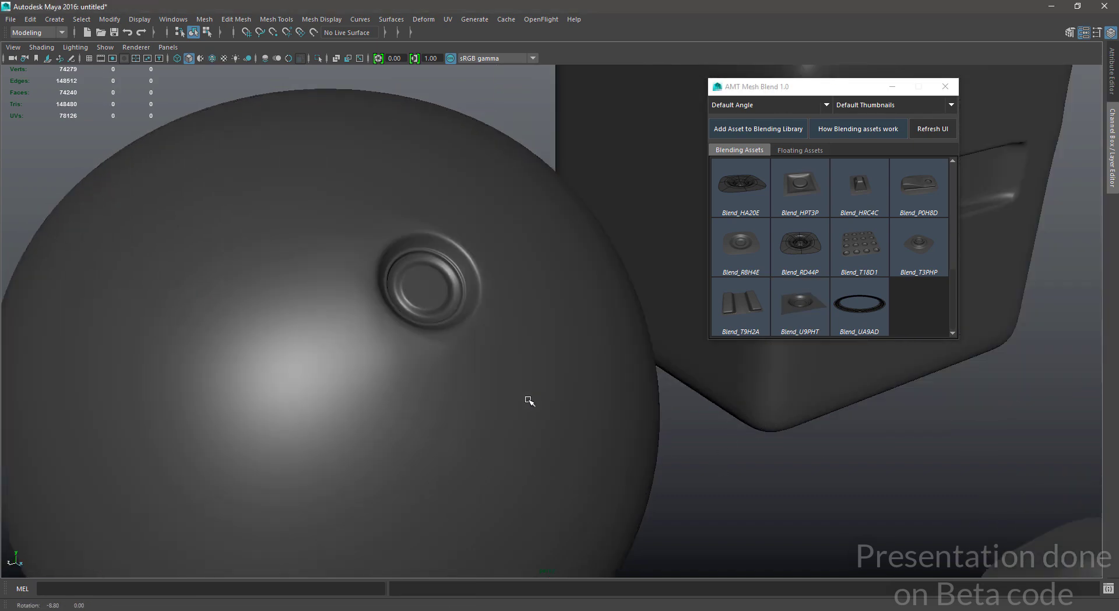
- Examine the round detail blended into the sphere from several angles, with and without wireframe
{"action": "right_click_drag", "start_coordinate": [529, 399], "coordinate": [514, 371], "text": "alt"}
{"action": "middle_click_drag", "start_coordinate": [515, 371], "coordinate": [457, 388], "text": "alt"}
{"action": "left_click_drag", "start_coordinate": [456, 388], "coordinate": [503, 373], "text": "alt"}
{"action": "middle_click_drag", "start_coordinate": [503, 373], "coordinate": [578, 402], "text": "alt"}
{"action": "right_click_drag", "start_coordinate": [577, 401], "coordinate": [1007, 513], "text": "alt"}
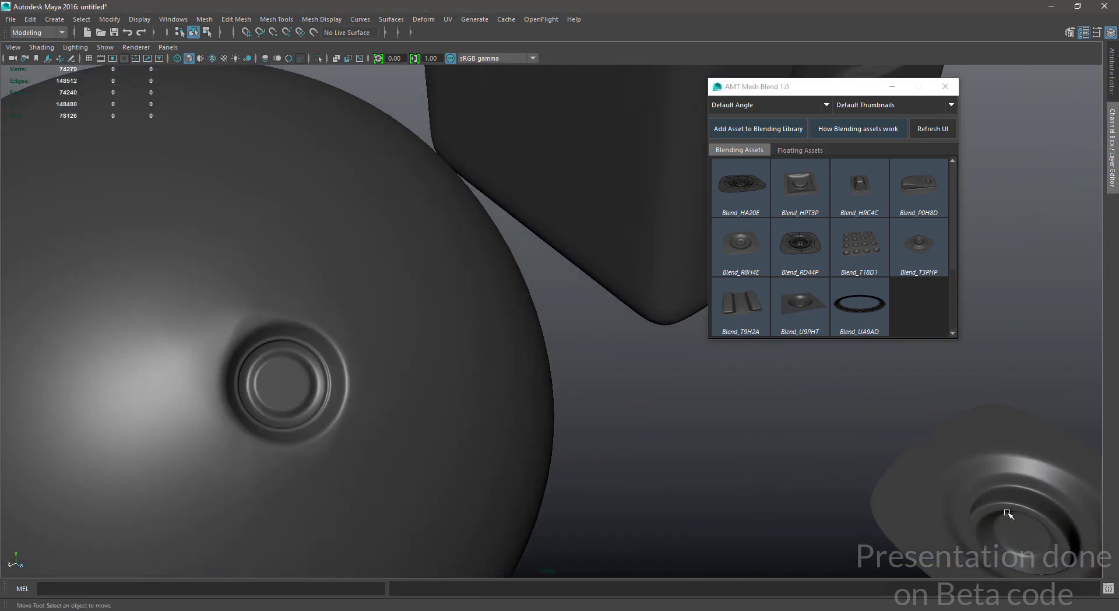
{"action": "middle_click_drag", "start_coordinate": [345, 254], "coordinate": [453, 287], "text": "alt"}
{"action": "left_click_drag", "start_coordinate": [453, 288], "coordinate": [467, 361], "text": "alt"}
{"action": "key", "text": "alt+5"}
{"action": "middle_click_drag", "start_coordinate": [467, 362], "coordinate": [552, 303], "text": "alt"}
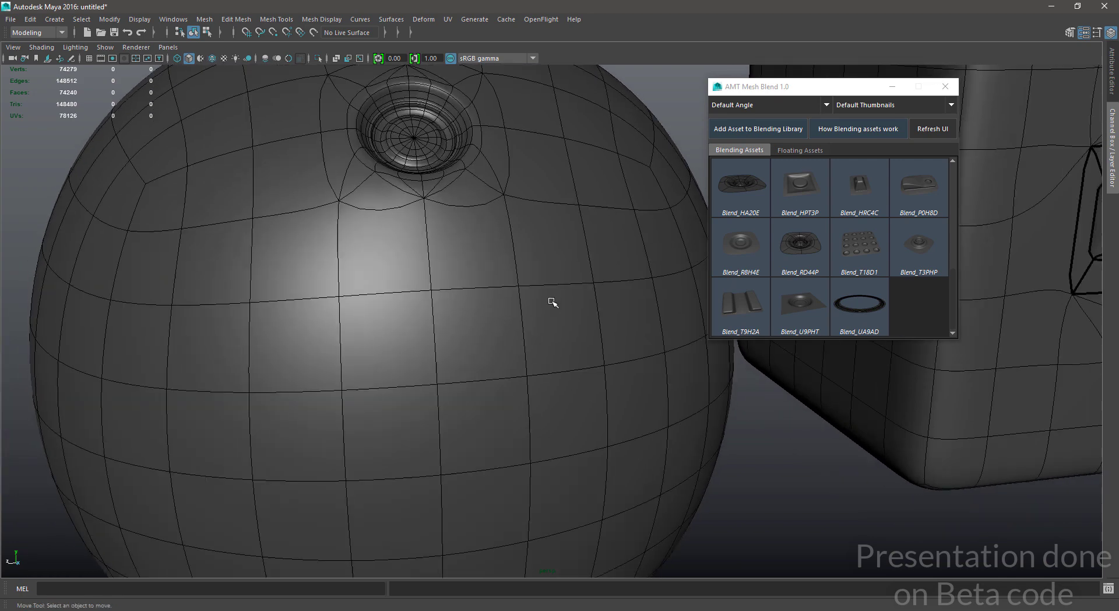
- Blend the Blend_RD44P asset into a 2×2 block of sphere faces just below the first round detail
{"action": "left_click", "coordinate": [552, 302]}
{"action": "left_click_drag", "start_coordinate": [396, 370], "coordinate": [487, 424]}
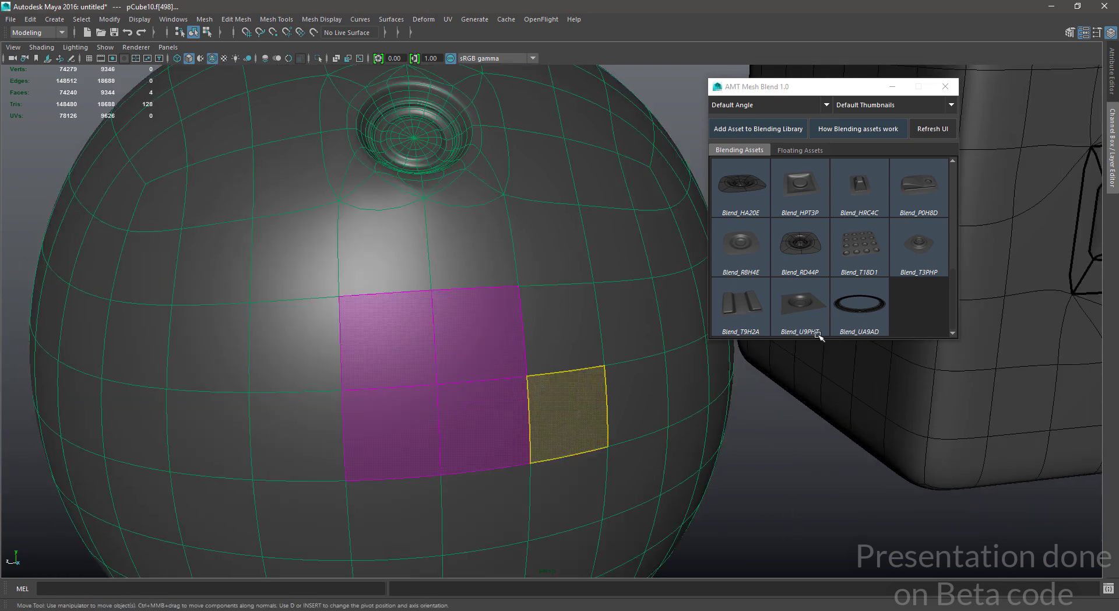
{"action": "left_click", "coordinate": [801, 247]}
{"action": "mouse_move", "coordinate": [631, 437]}
{"action": "left_mouse_down", "text": "alt"}
{"action": "mouse_move", "coordinate": [602, 404]}
{"action": "mouse_move", "coordinate": [632, 447]}
{"action": "mouse_move", "coordinate": [594, 402]}
{"action": "mouse_move", "coordinate": [534, 423]}
{"action": "mouse_move", "coordinate": [581, 336]}
{"action": "left_mouse_up", "text": "alt"}
- Isolate the sphere and examine the surface and topology around its two blended details, toggling the wireframe
{"action": "left_click", "coordinate": [666, 410]}
{"action": "key", "text": "ctrl+1"}
{"action": "left_click", "coordinate": [683, 412]}
{"action": "scroll", "coordinate": [569, 413], "scroll_direction": "up", "scroll_amount": 4}
{"action": "mouse_move", "coordinate": [507, 402]}
{"action": "left_mouse_down", "text": "alt"}
{"action": "mouse_move", "coordinate": [546, 392]}
{"action": "mouse_move", "coordinate": [490, 327]}
{"action": "left_mouse_up", "text": "alt"}
{"action": "scroll", "coordinate": [525, 385], "scroll_direction": "up", "scroll_amount": 2}
{"action": "key", "text": "alt+5"}
{"action": "right_click_drag", "start_coordinate": [490, 327], "coordinate": [502, 292], "text": "alt"}
{"action": "left_click_drag", "start_coordinate": [506, 268], "coordinate": [551, 367], "text": "alt"}
{"action": "right_click_drag", "start_coordinate": [552, 367], "coordinate": [531, 369], "text": "alt"}
{"action": "left_click_drag", "start_coordinate": [480, 337], "coordinate": [401, 229], "text": "alt"}
{"action": "mouse_move", "coordinate": [444, 315]}
{"action": "left_mouse_down", "text": "alt"}
{"action": "mouse_move", "coordinate": [517, 424]}
{"action": "mouse_move", "coordinate": [559, 400]}
{"action": "mouse_move", "coordinate": [542, 361]}
{"action": "mouse_move", "coordinate": [543, 311]}
{"action": "mouse_move", "coordinate": [565, 400]}
{"action": "left_mouse_up", "text": "alt"}
{"action": "key", "text": "alt+5"}
{"action": "key", "text": "alt+5"}
{"action": "key", "text": "alt+5"}
{"action": "key", "text": "alt+5"}
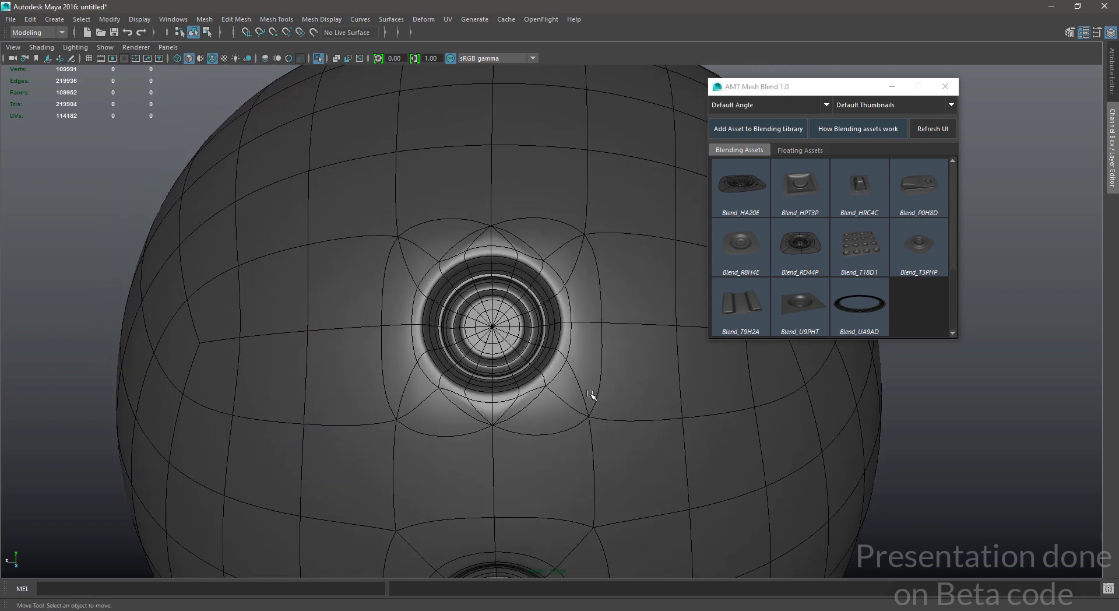
{"action": "left_click_drag", "start_coordinate": [569, 346], "coordinate": [577, 378], "text": "alt"}
{"action": "right_click_drag", "start_coordinate": [577, 379], "coordinate": [599, 492], "text": "alt"}
- Select the blend edges around the upper round detail, convert them to faces and quadrangulate those faces
{"action": "left_click", "coordinate": [847, 451]}
{"action": "scroll", "coordinate": [951, 468], "scroll_direction": "down", "scroll_amount": 3}
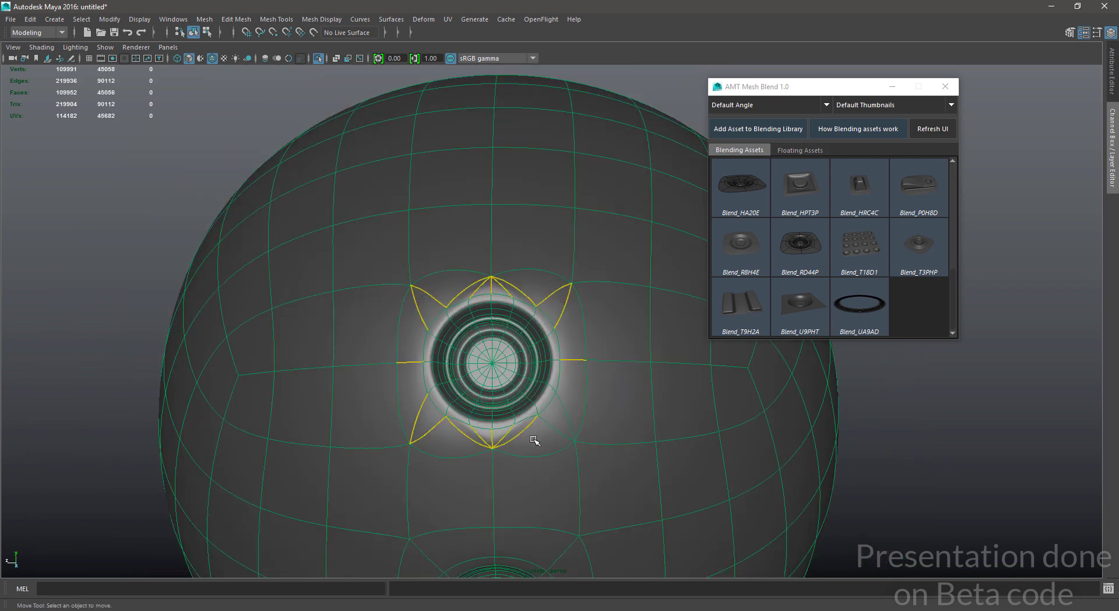
{"action": "left_click", "coordinate": [573, 406]}
{"action": "right_click_drag", "start_coordinate": [676, 432], "coordinate": [566, 411], "text": "alt"}
{"action": "left_click_drag", "start_coordinate": [566, 410], "coordinate": [599, 362], "text": "alt"}
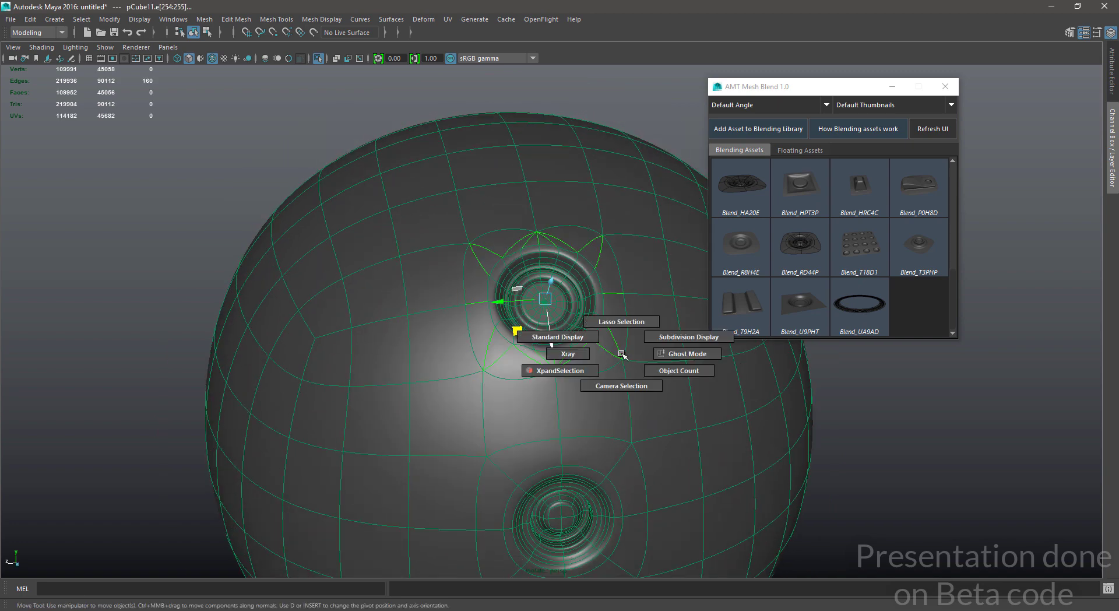
{"action": "right_click_drag", "start_coordinate": [623, 356], "coordinate": [605, 382], "text": "alt"}
{"action": "right_click_drag", "start_coordinate": [623, 258], "coordinate": [625, 414], "text": "ctrl"}
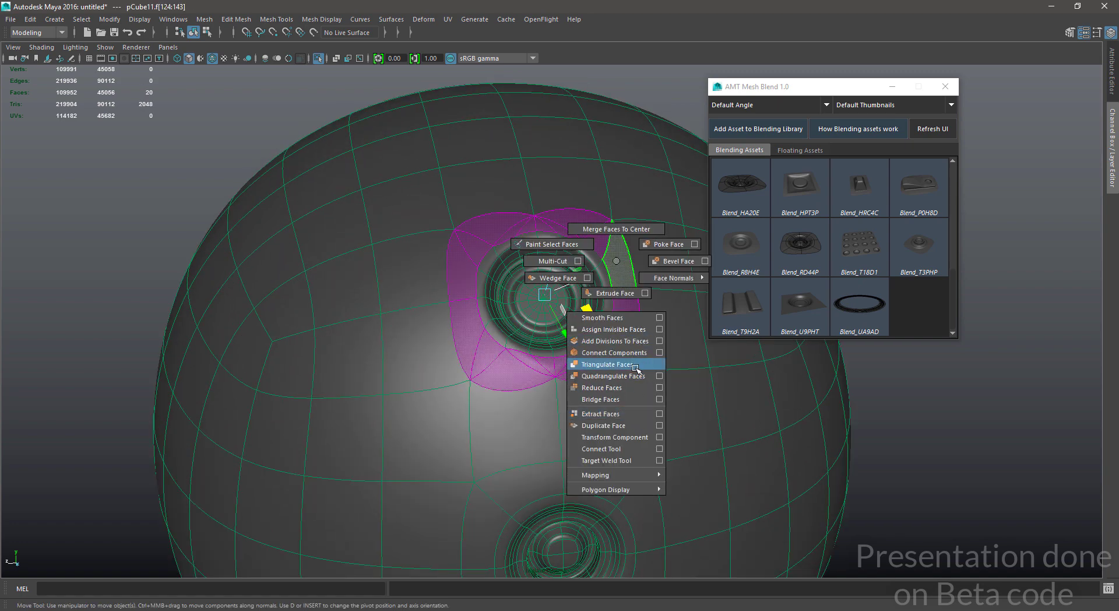
{"action": "right_click_drag", "start_coordinate": [630, 377], "coordinate": [632, 377], "text": "shift"}
{"action": "left_click", "coordinate": [956, 380]}
{"action": "right_click_drag", "start_coordinate": [743, 405], "coordinate": [583, 435], "text": "alt"}
{"action": "key", "text": "alt+d"}
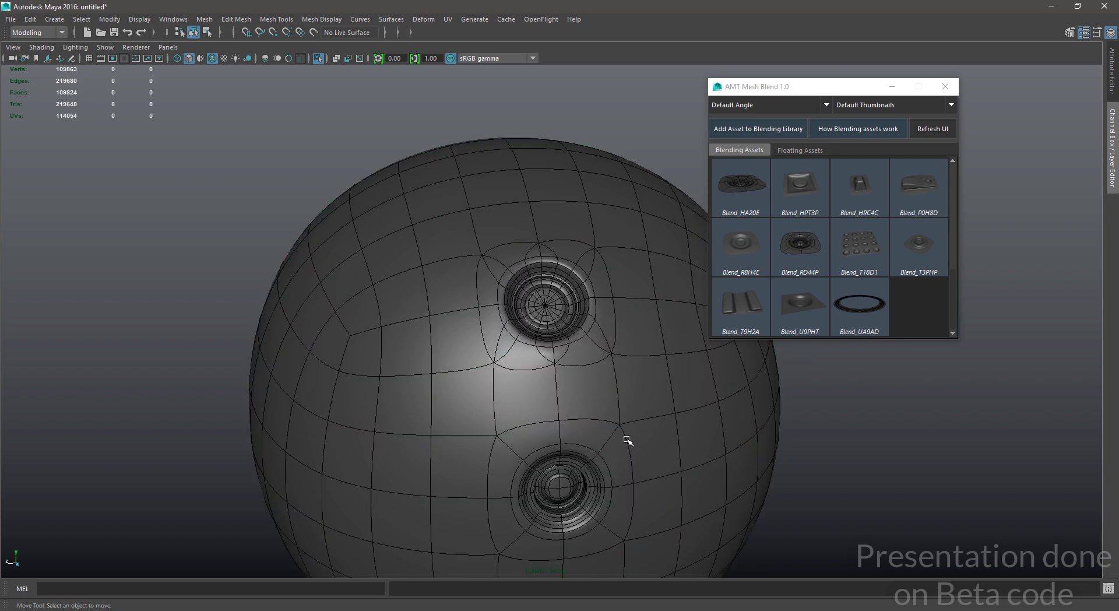
- Examine the quadrangulated topology and shading around the sphere's two blended details from several angles
{"action": "key", "text": "alt+5"}
{"action": "left_click_drag", "start_coordinate": [610, 440], "coordinate": [633, 429], "text": "alt"}
{"action": "key", "text": "alt+5"}
{"action": "middle_click_drag", "start_coordinate": [630, 392], "coordinate": [566, 448], "text": "alt"}
{"action": "right_click_drag", "start_coordinate": [567, 448], "coordinate": [617, 336], "text": "alt"}
{"action": "left_click", "coordinate": [618, 335]}
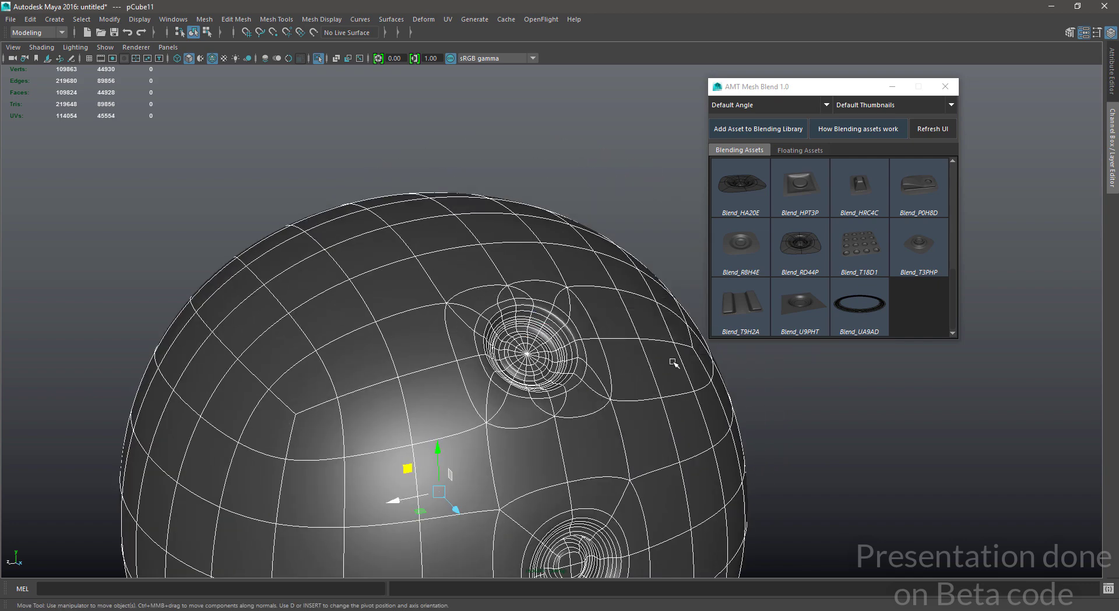
{"action": "left_click_drag", "start_coordinate": [834, 408], "coordinate": [839, 457]}
{"action": "right_click_drag", "start_coordinate": [837, 455], "coordinate": [652, 407], "text": "alt"}
{"action": "middle_click_drag", "start_coordinate": [652, 407], "coordinate": [638, 318], "text": "alt"}
{"action": "key", "text": "alt+5"}
{"action": "right_click_drag", "start_coordinate": [539, 349], "coordinate": [592, 364], "text": "alt"}
{"action": "key", "text": "alt+5"}
{"action": "left_click_drag", "start_coordinate": [592, 365], "coordinate": [609, 327], "text": "alt"}
{"action": "mouse_move", "coordinate": [630, 338]}
{"action": "right_mouse_down", "text": "alt"}
{"action": "mouse_move", "coordinate": [595, 345]}
{"action": "mouse_move", "coordinate": [635, 327]}
{"action": "right_mouse_up", "text": "alt"}
- Blend the Blend_RD44P asset into a 2×2 block of faces lower on the sphere
{"action": "right_click_drag", "start_coordinate": [552, 267], "coordinate": [556, 433]}
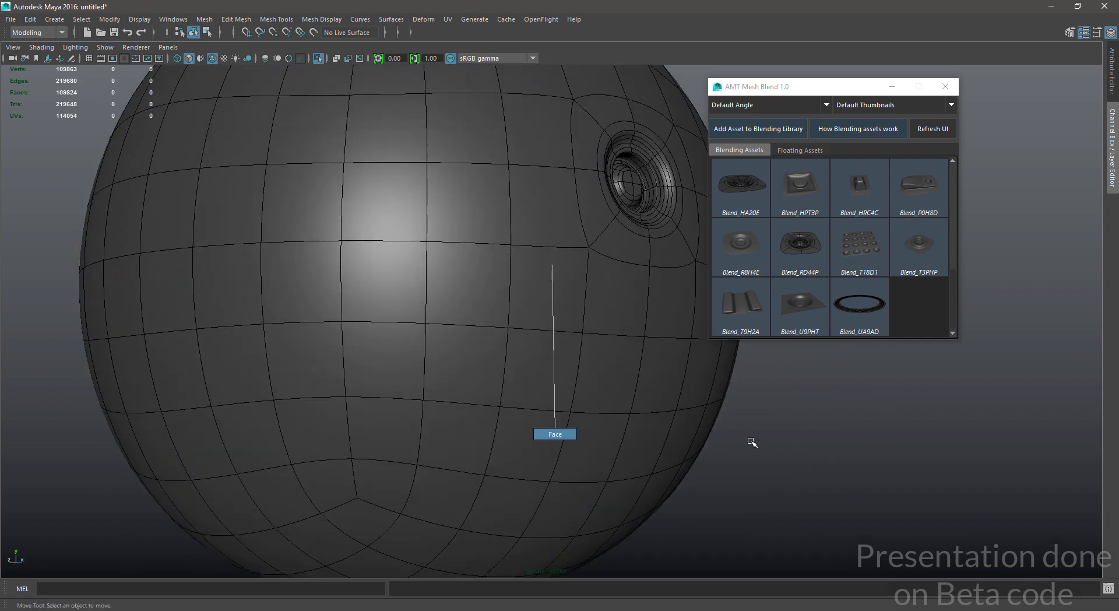
{"action": "left_click_drag", "start_coordinate": [618, 395], "coordinate": [651, 428]}
{"action": "left_click_drag", "start_coordinate": [699, 392], "coordinate": [657, 359], "text": "alt"}
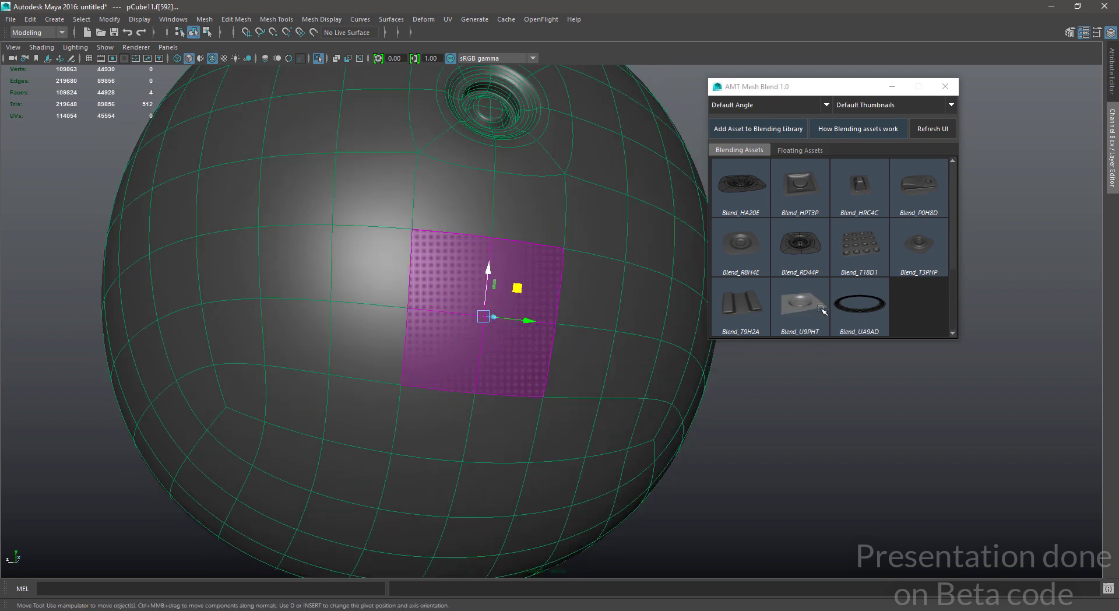
{"action": "left_click", "coordinate": [793, 248]}
{"action": "left_click", "coordinate": [790, 306]}
{"action": "left_click_drag", "start_coordinate": [761, 449], "coordinate": [524, 431], "text": "alt"}
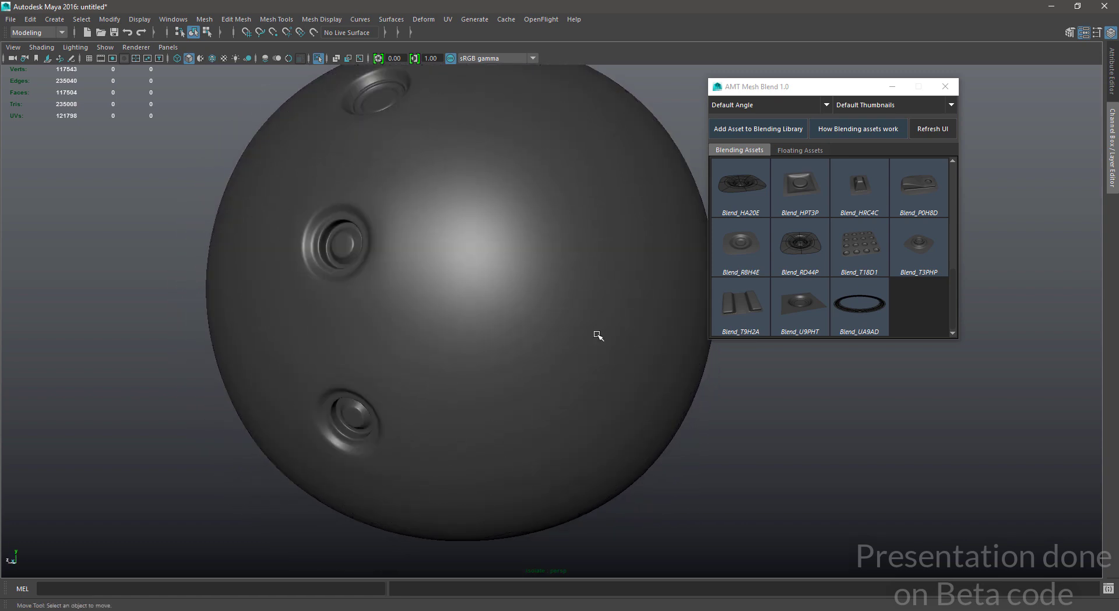
- Blend the Blend_R8H4E asset into a 2×2 block of faces beside the column of three details
{"action": "right_click_drag", "start_coordinate": [619, 344], "coordinate": [619, 345]}
{"action": "left_click", "coordinate": [537, 290]}
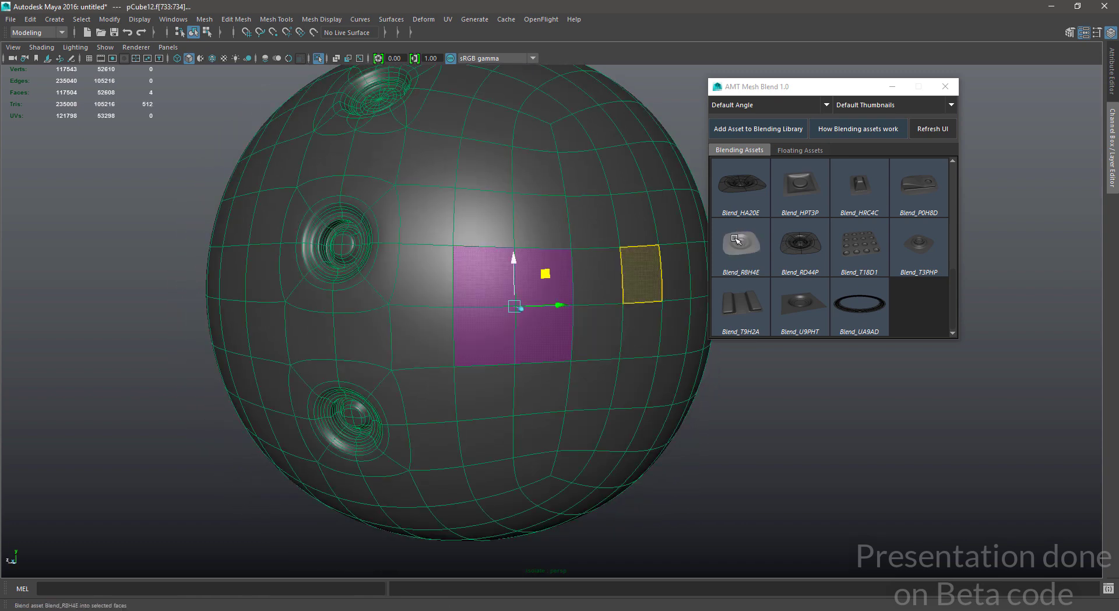
{"action": "left_click", "coordinate": [735, 239]}
{"action": "left_click_drag", "start_coordinate": [744, 415], "coordinate": [740, 441]}
{"action": "scroll", "coordinate": [551, 402], "scroll_direction": "down", "scroll_amount": 3}
{"action": "left_click_drag", "start_coordinate": [548, 401], "coordinate": [568, 434], "text": "alt"}
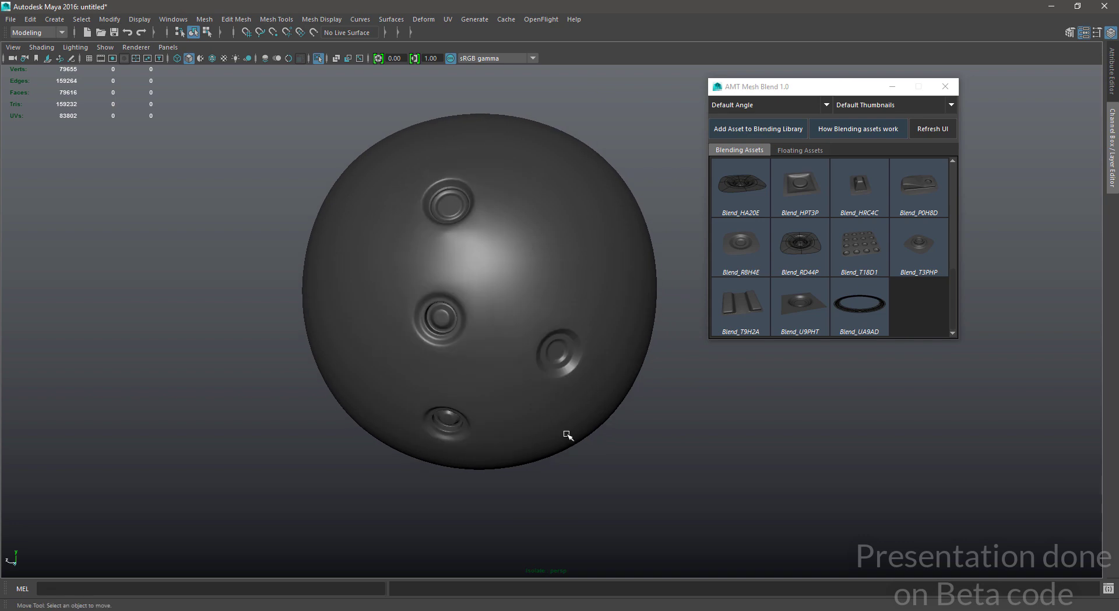
- Exit the sphere's isolation, then frame the ribbed cylindrical piece and show the floating assets library
{"action": "key", "text": "ctrl+1"}
{"action": "scroll", "coordinate": [616, 394], "scroll_direction": "down", "scroll_amount": 5}
{"action": "middle_click_drag", "start_coordinate": [614, 395], "coordinate": [527, 390], "text": "alt"}
{"action": "left_click_drag", "start_coordinate": [527, 389], "coordinate": [585, 382], "text": "alt"}
{"action": "left_click", "coordinate": [456, 420]}
{"action": "key", "text": "f"}
{"action": "left_click", "coordinate": [803, 151]}
{"action": "left_click", "coordinate": [804, 151]}
- Isolate the ribbed cylindrical piece and select the inner circular edge loop on its underside
{"action": "left_click_drag", "start_coordinate": [701, 259], "coordinate": [648, 368], "text": "alt"}
{"action": "key", "text": "ctrl+1"}
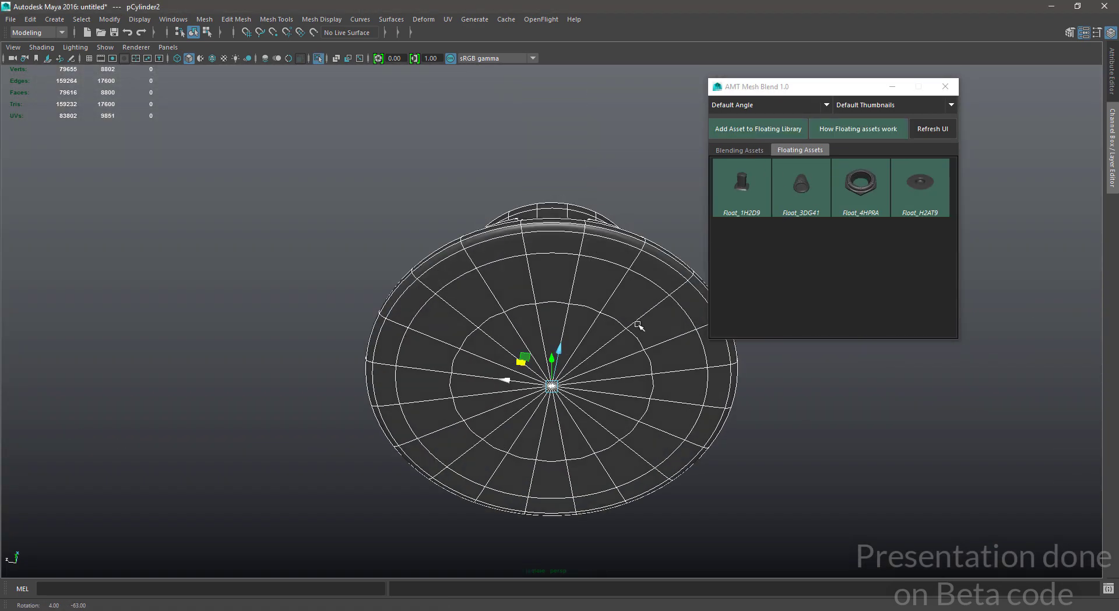
{"action": "right_click_drag", "start_coordinate": [622, 385], "coordinate": [627, 427], "text": "alt"}
{"action": "left_click_drag", "start_coordinate": [603, 296], "coordinate": [574, 199], "text": "alt"}
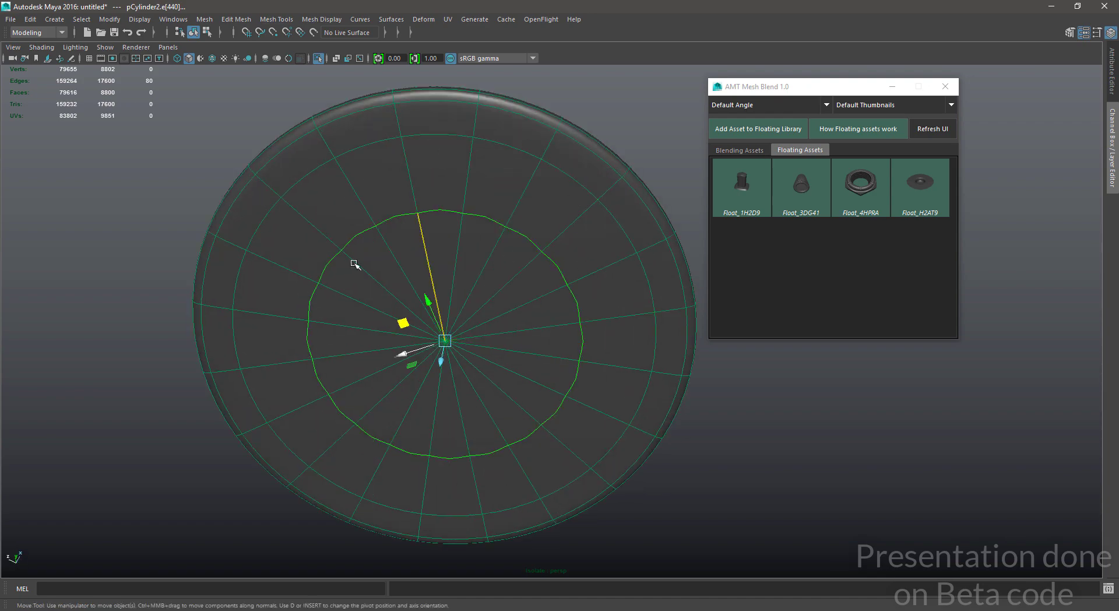
{"action": "scroll", "coordinate": [355, 264], "scroll_direction": "down", "scroll_amount": 3}
{"action": "left_click", "coordinate": [696, 442]}
- Exit isolation and reselect the circular edge loop at the base of the ribbed cylindrical piece
{"action": "key", "text": "ctrl+1"}
{"action": "scroll", "coordinate": [522, 329], "scroll_direction": "down", "scroll_amount": 4}
{"action": "left_click_drag", "start_coordinate": [524, 329], "coordinate": [513, 414], "text": "alt"}
{"action": "scroll", "coordinate": [549, 453], "scroll_direction": "up", "scroll_amount": 4}
{"action": "scroll", "coordinate": [487, 348], "scroll_direction": "up", "scroll_amount": 2}
{"action": "left_click", "coordinate": [577, 186]}
{"action": "scroll", "coordinate": [454, 350], "scroll_direction": "up", "scroll_amount": 2}
{"action": "key", "text": "F10"}
{"action": "left_click_drag", "start_coordinate": [441, 332], "coordinate": [541, 304], "text": "alt"}
{"action": "double_click", "coordinate": [542, 291]}
{"action": "scroll", "coordinate": [542, 291], "scroll_direction": "down", "scroll_amount": 5}
{"action": "mouse_move", "coordinate": [372, 181]}
{"action": "left_mouse_down", "text": "alt"}
{"action": "mouse_move", "coordinate": [327, 320]}
{"action": "mouse_move", "coordinate": [382, 397]}
{"action": "left_mouse_up", "text": "alt"}
{"action": "key", "text": "alt+5"}
{"action": "scroll", "coordinate": [546, 387], "scroll_direction": "up", "scroll_amount": 2}
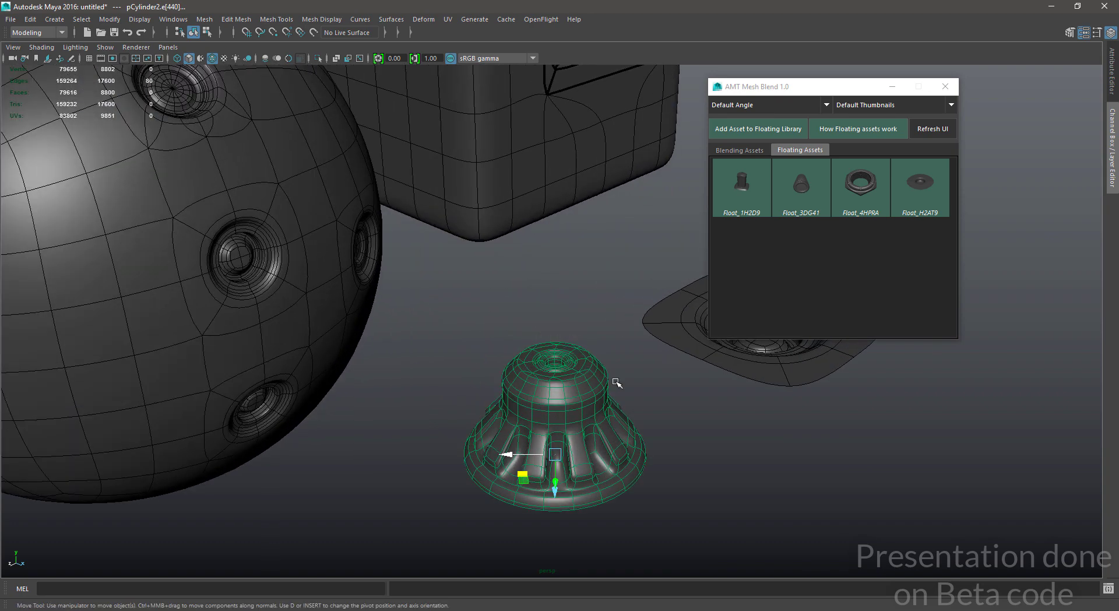
- Frame the ribbed cylindrical piece among the other models and switch it back to whole-object selection
{"action": "key", "text": "f"}
{"action": "scroll", "coordinate": [581, 393], "scroll_direction": "down", "scroll_amount": 10}
{"action": "left_click_drag", "start_coordinate": [585, 379], "coordinate": [567, 328], "text": "alt"}
{"action": "scroll", "coordinate": [550, 290], "scroll_direction": "up", "scroll_amount": 2}
{"action": "scroll", "coordinate": [567, 328], "scroll_direction": "up", "scroll_amount": 4}
{"action": "scroll", "coordinate": [571, 350], "scroll_direction": "down", "scroll_amount": 7}
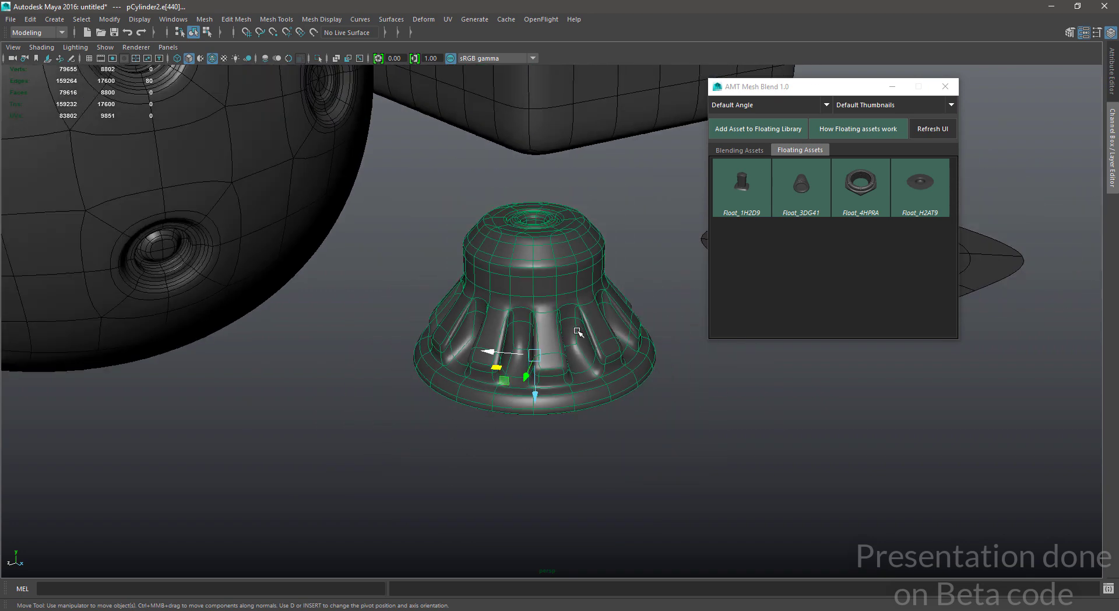
{"action": "scroll", "coordinate": [578, 331], "scroll_direction": "up", "scroll_amount": 4}
{"action": "right_click_drag", "start_coordinate": [535, 430], "coordinate": [665, 264]}
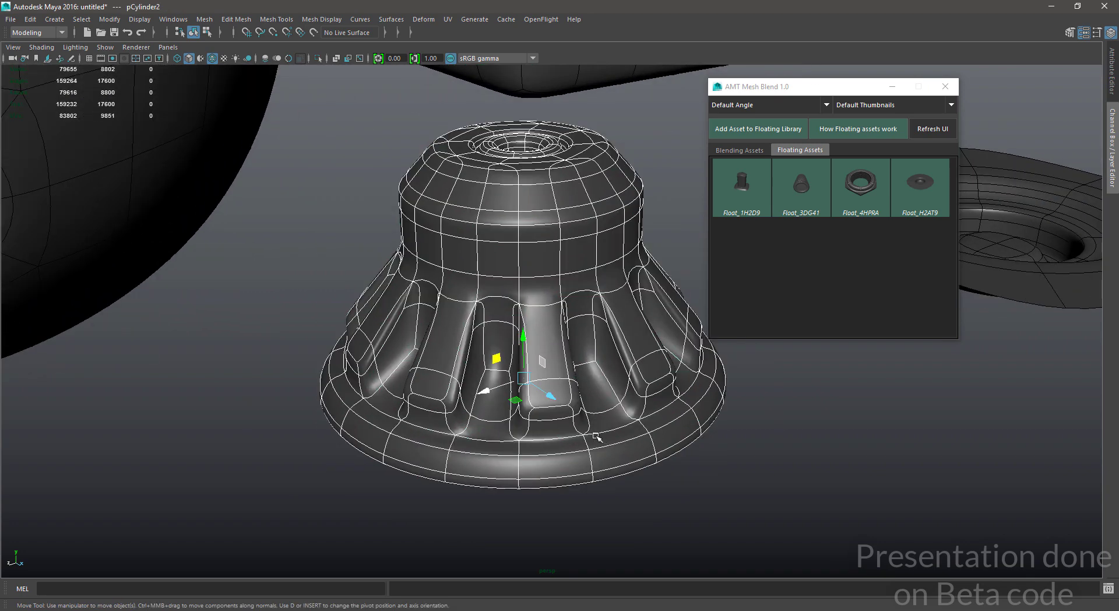
- Switch the ribbed cylindrical piece to edge selection with its base edge loop active and frame it
{"action": "left_click_drag", "start_coordinate": [588, 376], "coordinate": [619, 285], "text": "alt"}
{"action": "right_click_drag", "start_coordinate": [616, 274], "coordinate": [629, 204]}
{"action": "mouse_move", "coordinate": [609, 305]}
{"action": "left_mouse_down", "text": "alt"}
{"action": "mouse_move", "coordinate": [607, 262]}
{"action": "mouse_move", "coordinate": [588, 303]}
{"action": "left_mouse_up", "text": "alt"}
{"action": "scroll", "coordinate": [552, 324], "scroll_direction": "down", "scroll_amount": 4}
{"action": "left_click_drag", "start_coordinate": [548, 355], "coordinate": [522, 401], "text": "alt"}
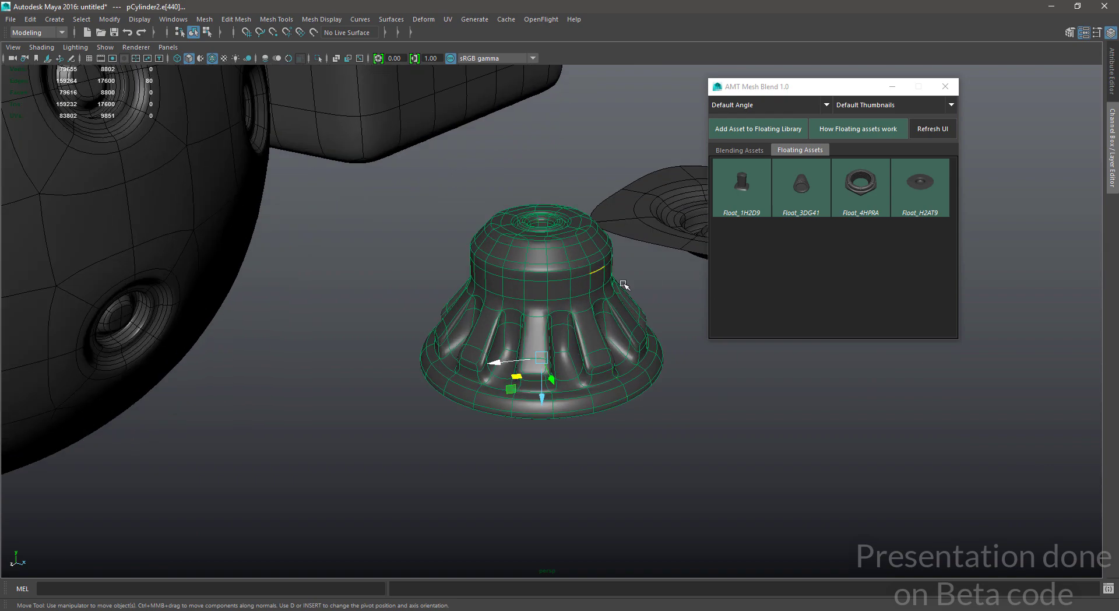
{"action": "left_click_drag", "start_coordinate": [632, 370], "coordinate": [558, 322], "text": "alt"}
{"action": "key", "text": "f"}
{"action": "scroll", "coordinate": [602, 256], "scroll_direction": "down", "scroll_amount": 5}
{"action": "scroll", "coordinate": [576, 243], "scroll_direction": "down", "scroll_amount": 3}
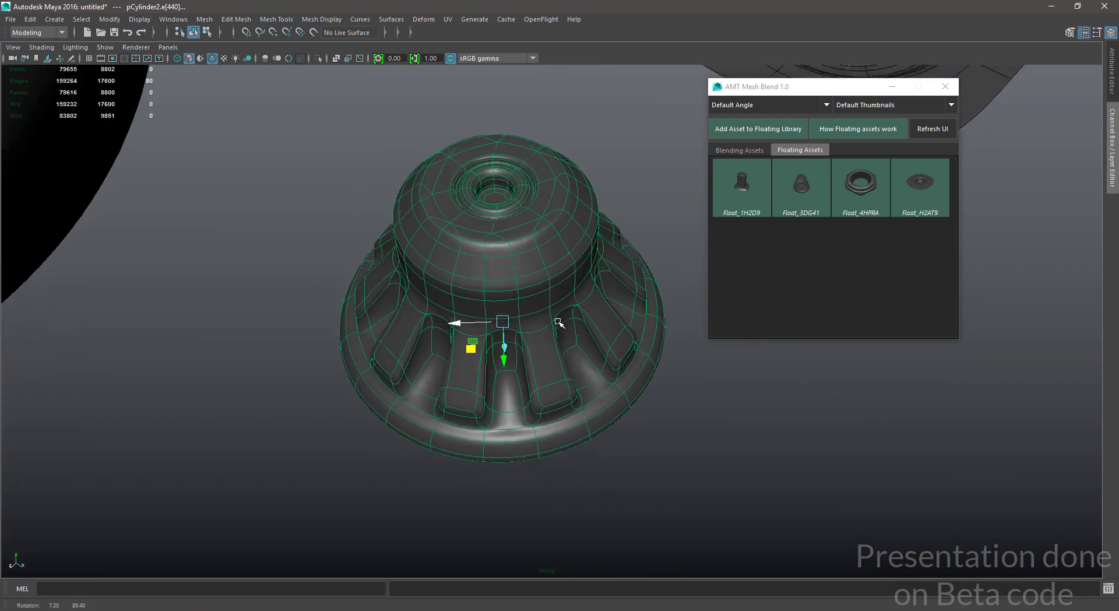
- Try selecting a face on a neighbouring model, and undo the selection
{"action": "scroll", "coordinate": [472, 285], "scroll_direction": "down", "scroll_amount": 8}
{"action": "scroll", "coordinate": [457, 254], "scroll_direction": "up", "scroll_amount": 5}
{"action": "middle_click_drag", "start_coordinate": [458, 254], "coordinate": [693, 432], "text": "alt"}
{"action": "scroll", "coordinate": [456, 347], "scroll_direction": "down", "scroll_amount": 1}
{"action": "scroll", "coordinate": [671, 408], "scroll_direction": "up", "scroll_amount": 1}
{"action": "right_click_drag", "start_coordinate": [339, 255], "coordinate": [361, 365]}
{"action": "left_click", "coordinate": [335, 291]}
{"action": "scroll", "coordinate": [455, 326], "scroll_direction": "down", "scroll_amount": 3}
{"action": "mouse_move", "coordinate": [527, 402]}
{"action": "left_mouse_down", "text": "alt"}
{"action": "mouse_move", "coordinate": [522, 348]}
{"action": "mouse_move", "coordinate": [525, 386]}
{"action": "left_mouse_up", "text": "alt"}
{"action": "key", "text": "ctrl+z"}
{"action": "middle_click_drag", "start_coordinate": [769, 453], "coordinate": [571, 387], "text": "alt"}
{"action": "scroll", "coordinate": [572, 387], "scroll_direction": "up", "scroll_amount": 1}
{"action": "left_click_drag", "start_coordinate": [572, 387], "coordinate": [553, 282], "text": "alt"}
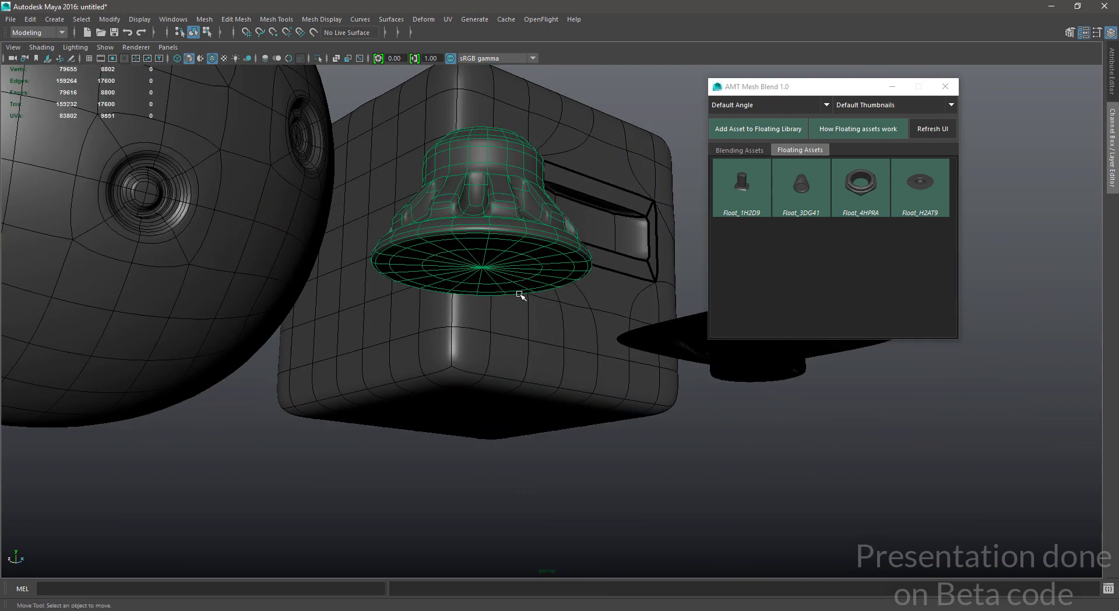
- Add the ribbed piece, viewed from below with its base edge loop selected, to the floating library and show the floating assets
{"action": "key", "text": "f"}
{"action": "scroll", "coordinate": [588, 286], "scroll_direction": "down", "scroll_amount": 5}
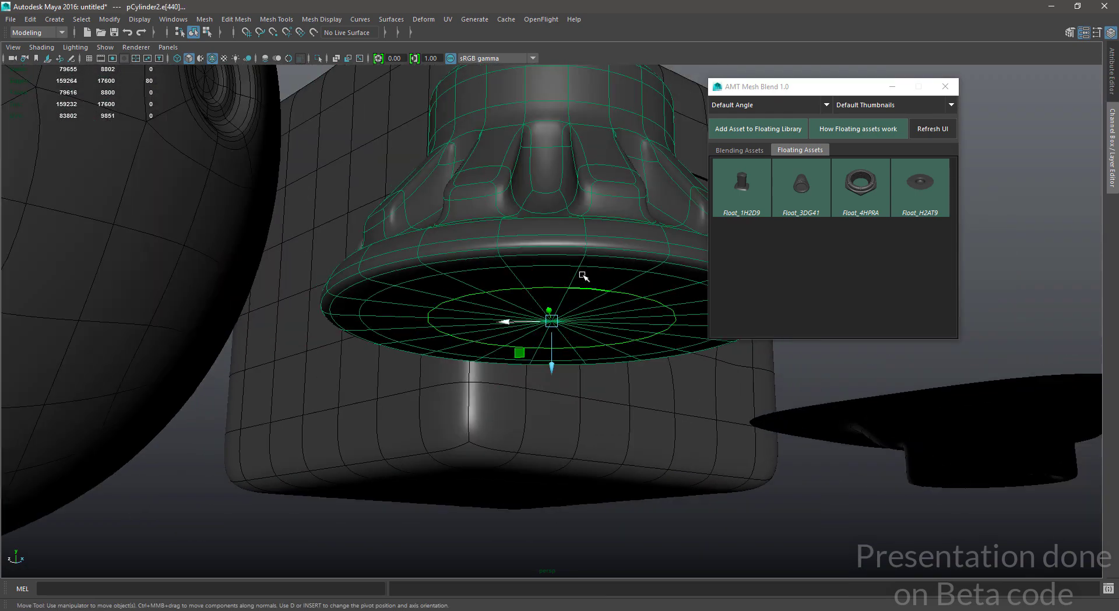
{"action": "left_click_drag", "start_coordinate": [618, 161], "coordinate": [627, 254], "text": "alt"}
{"action": "middle_click_drag", "start_coordinate": [626, 254], "coordinate": [610, 301], "text": "alt"}
{"action": "left_click_drag", "start_coordinate": [623, 274], "coordinate": [566, 272], "text": "alt"}
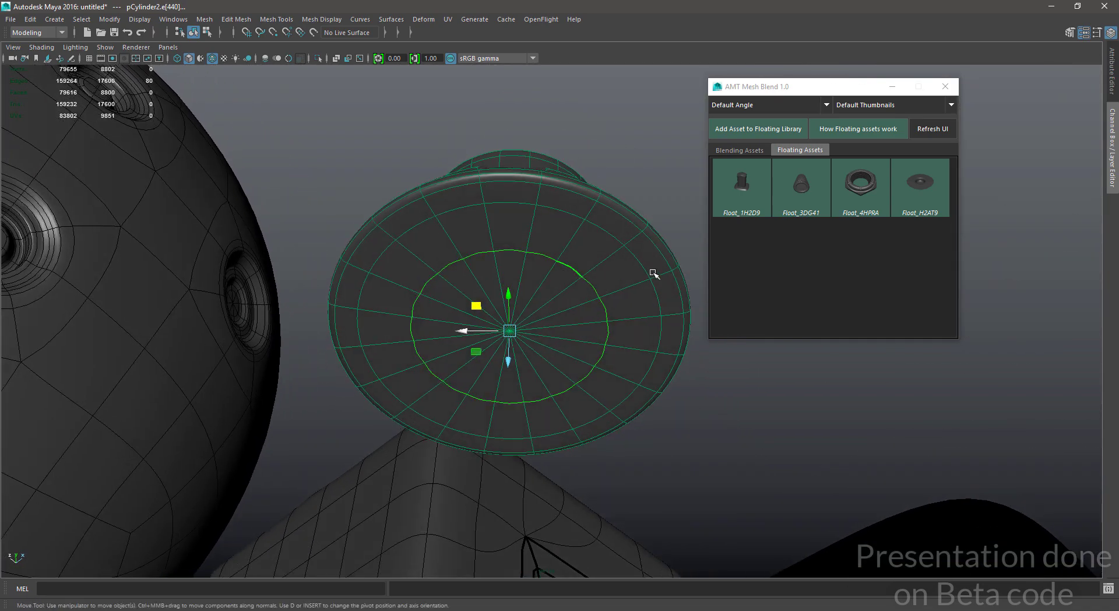
{"action": "left_click", "coordinate": [788, 127]}
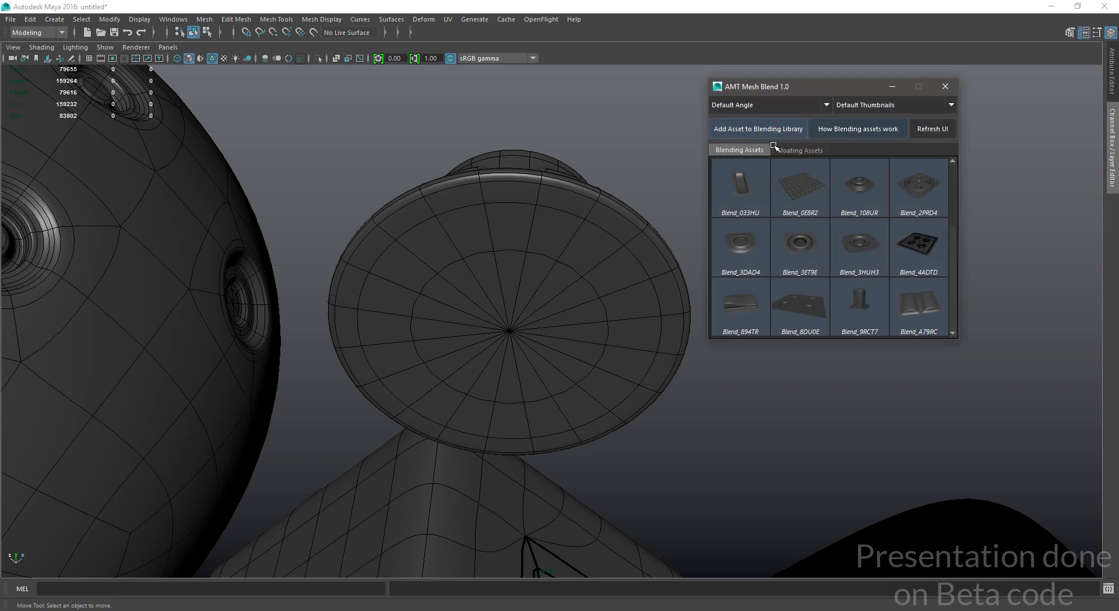
{"action": "left_click", "coordinate": [802, 149]}
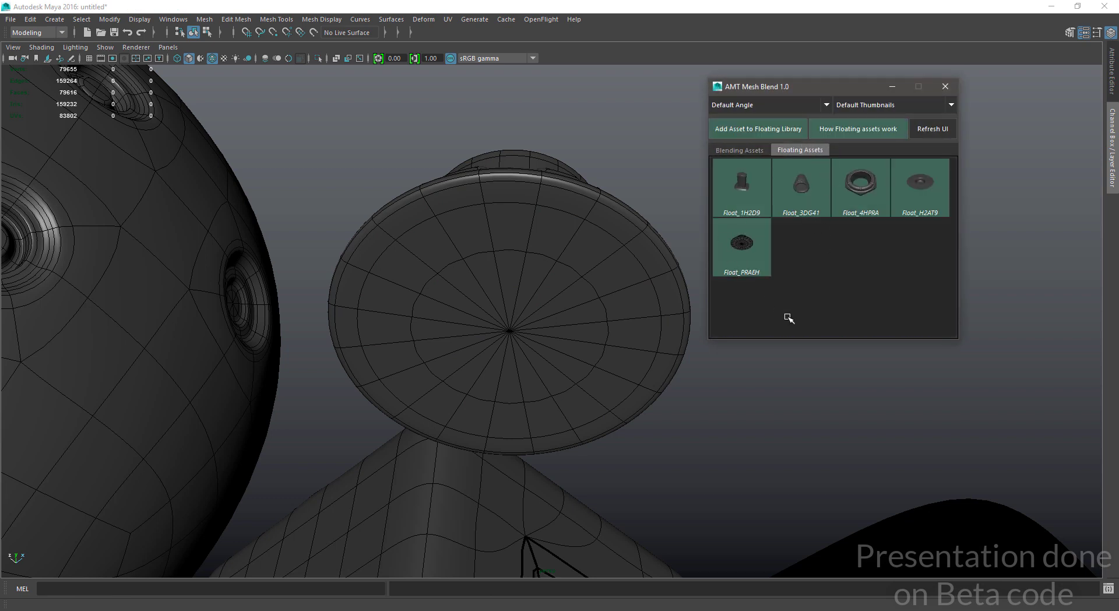
- Delete the Float_PRAEH asset from the floating library
{"action": "key", "text": "Delete"}
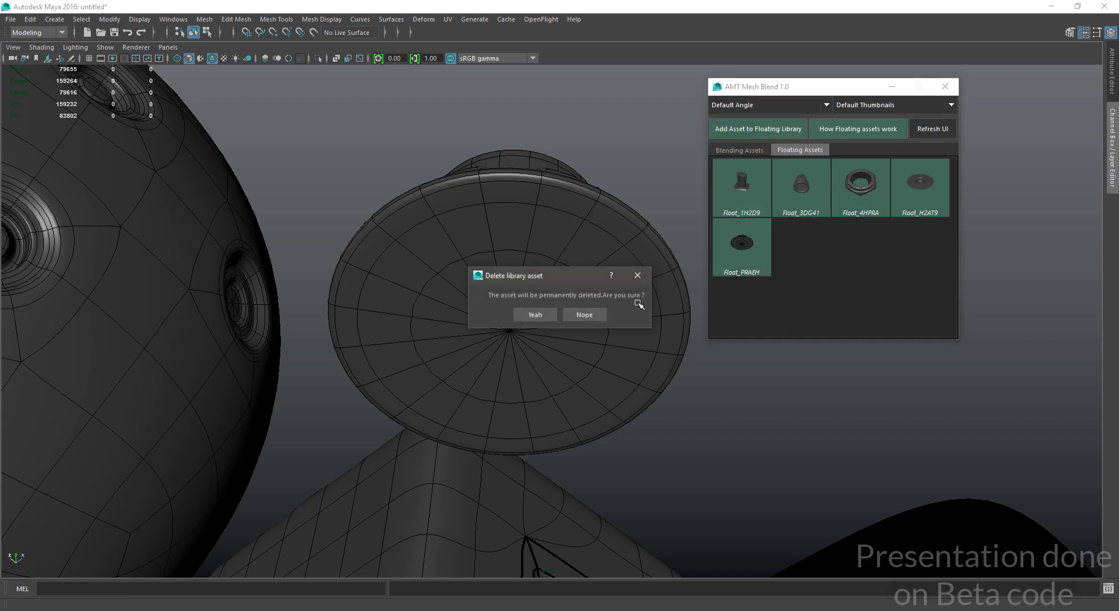
{"action": "left_click_drag", "start_coordinate": [584, 276], "coordinate": [787, 321]}
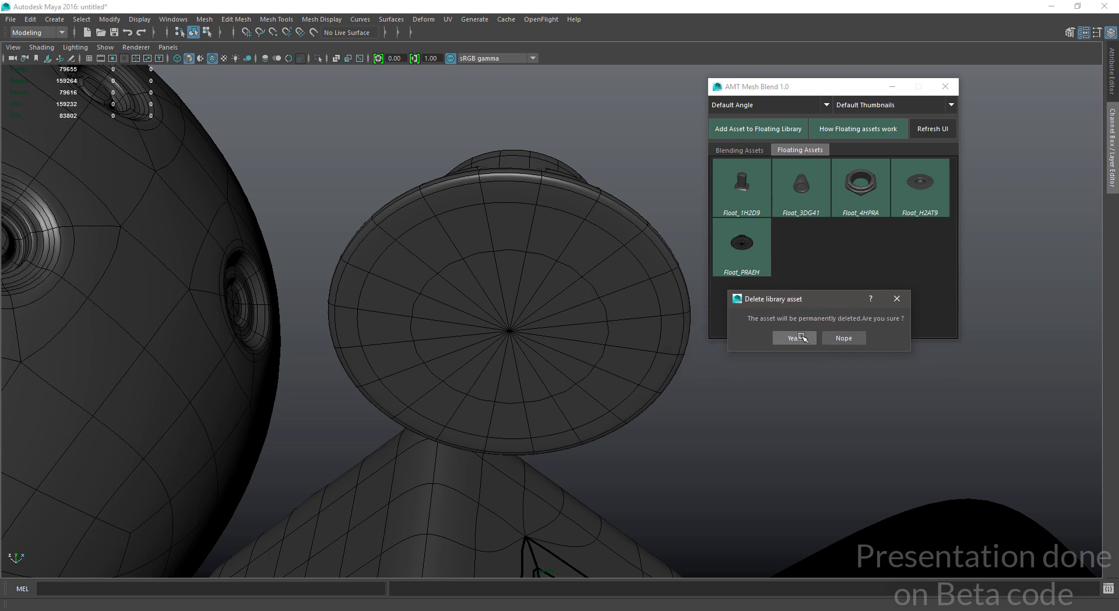
{"action": "left_click", "coordinate": [796, 338]}
- Isolate the ribbed piece with its base edge loop selected and add it, viewed from above, to the floating library
{"action": "left_click_drag", "start_coordinate": [686, 378], "coordinate": [620, 398], "text": "alt"}
{"action": "left_click_drag", "start_coordinate": [569, 303], "coordinate": [612, 305], "text": "alt"}
{"action": "left_click_drag", "start_coordinate": [533, 295], "coordinate": [625, 421]}
{"action": "key", "text": "ctrl+1"}
{"action": "left_click", "coordinate": [799, 495]}
{"action": "left_click_drag", "start_coordinate": [682, 373], "coordinate": [575, 329], "text": "alt"}
{"action": "left_click", "coordinate": [566, 341]}
{"action": "right_click_drag", "start_coordinate": [563, 234], "coordinate": [595, 184]}
{"action": "left_click_drag", "start_coordinate": [596, 185], "coordinate": [589, 277], "text": "alt"}
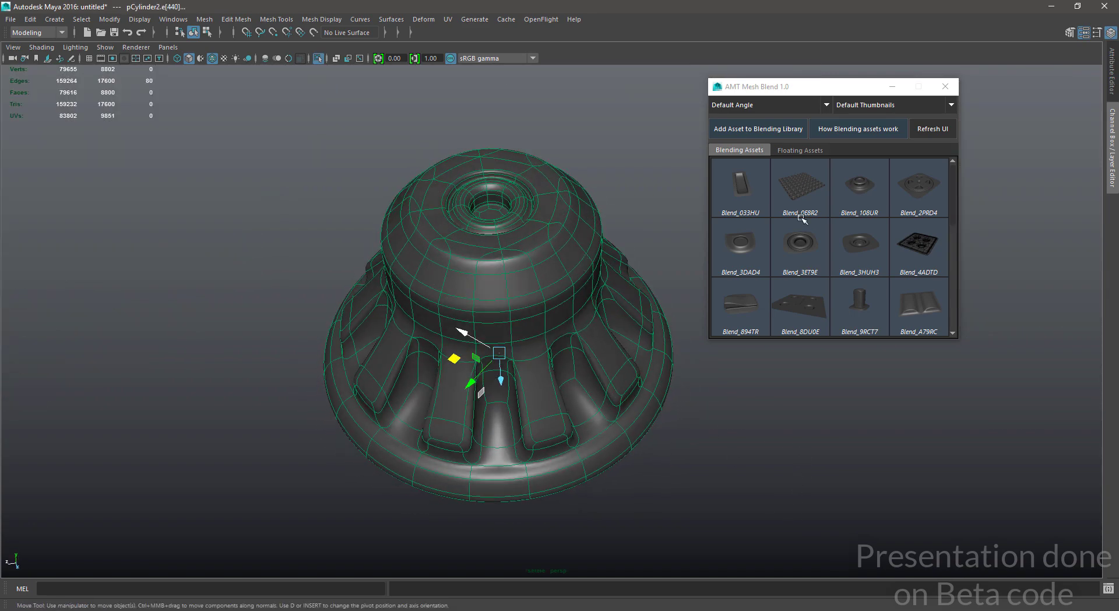
{"action": "left_click", "coordinate": [810, 156]}
{"action": "left_click", "coordinate": [784, 130]}
- Select a single face on the upper part of the sphere and show the floating assets library
{"action": "right_click_drag", "start_coordinate": [621, 375], "coordinate": [561, 198], "text": "alt"}
{"action": "middle_click_drag", "start_coordinate": [560, 198], "coordinate": [622, 417], "text": "alt"}
{"action": "left_click_drag", "start_coordinate": [633, 335], "coordinate": [627, 296], "text": "alt"}
{"action": "left_click", "coordinate": [535, 334]}
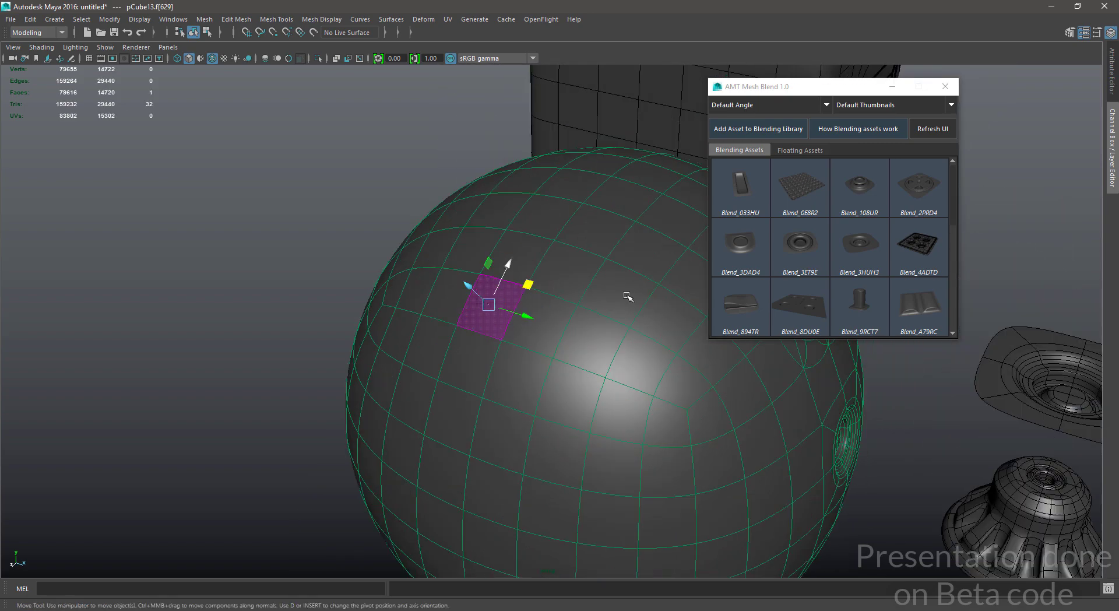
{"action": "left_click", "coordinate": [798, 151]}
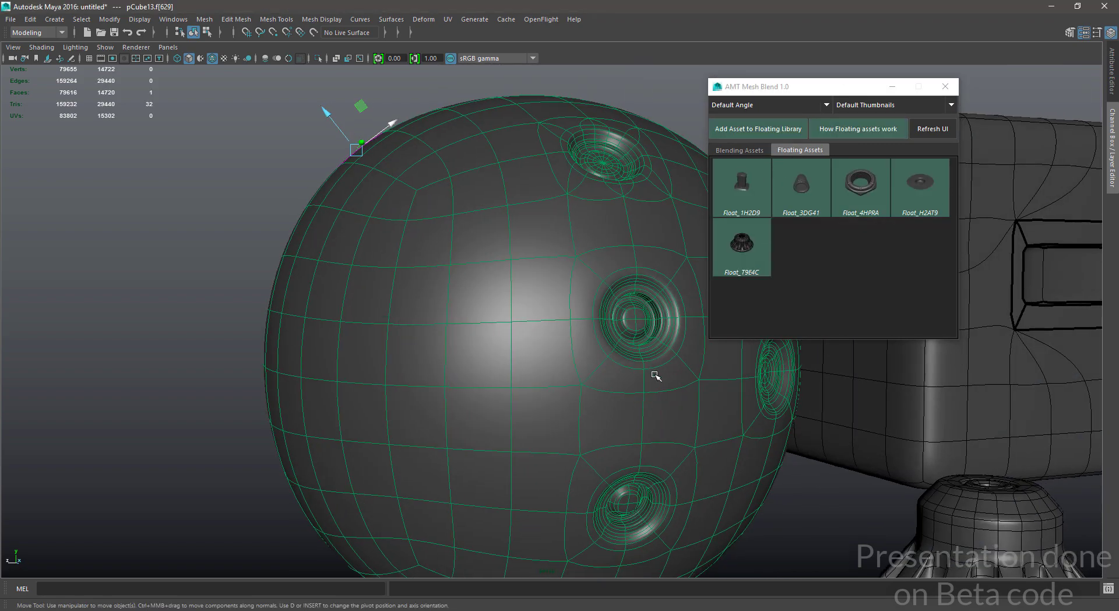
- Select the ribbed cylindrical piece and set the Move tool's axis orientation to World
{"action": "left_click_drag", "start_coordinate": [655, 377], "coordinate": [370, 260], "text": "alt"}
{"action": "right_click_drag", "start_coordinate": [370, 260], "coordinate": [292, 318], "text": "alt"}
{"action": "left_click", "coordinate": [620, 391]}
{"action": "left_click_drag", "start_coordinate": [620, 390], "coordinate": [690, 365], "text": "alt"}
{"action": "left_click", "coordinate": [618, 352]}
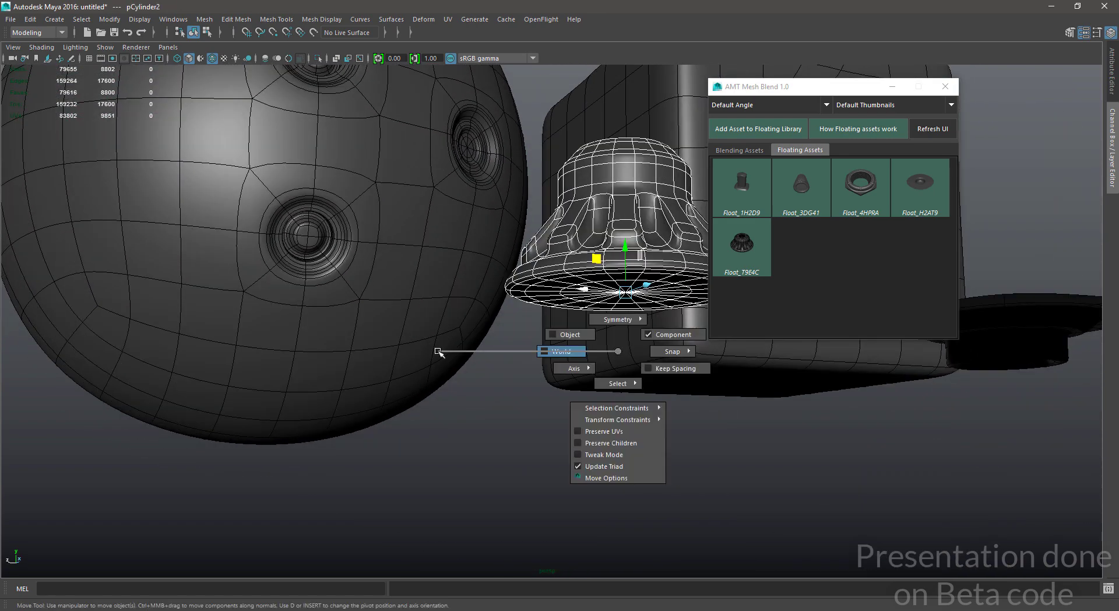
{"action": "left_click_drag", "start_coordinate": [437, 351], "coordinate": [437, 352]}
- Select one face on the sphere away from the recesses and try to place Float_T9E4C on it
{"action": "right_click_drag", "start_coordinate": [455, 280], "coordinate": [408, 251], "text": "alt"}
{"action": "left_click_drag", "start_coordinate": [408, 250], "coordinate": [507, 305], "text": "alt"}
{"action": "right_click_drag", "start_coordinate": [507, 304], "coordinate": [547, 321], "text": "alt"}
{"action": "left_click", "coordinate": [372, 224]}
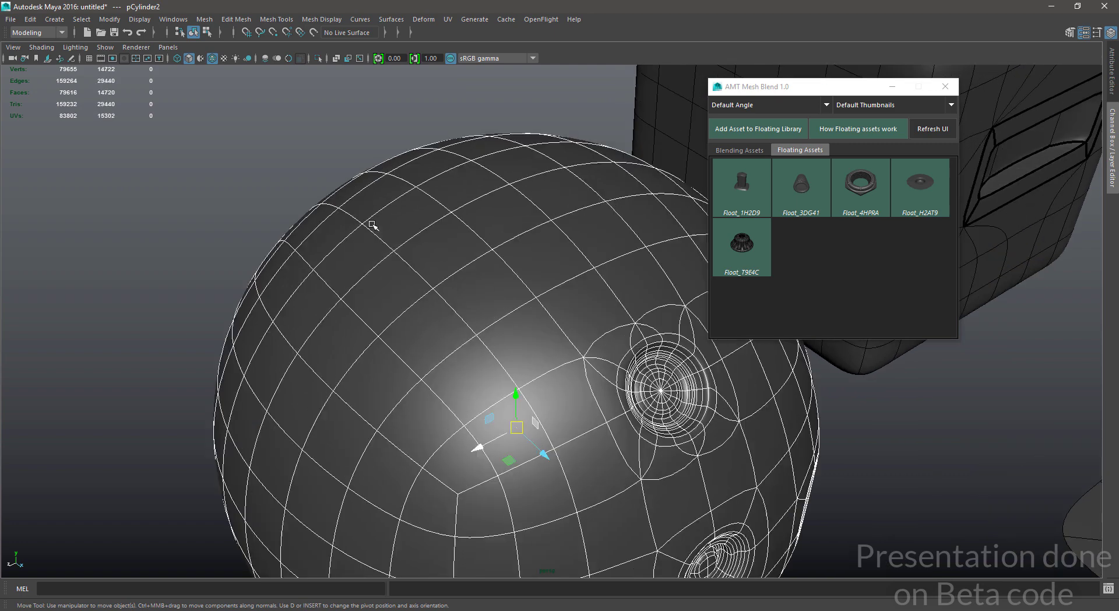
{"action": "right_click_drag", "start_coordinate": [371, 225], "coordinate": [373, 324]}
{"action": "left_click", "coordinate": [310, 307]}
{"action": "right_click_drag", "start_coordinate": [467, 332], "coordinate": [502, 331], "text": "alt"}
{"action": "middle_click_drag", "start_coordinate": [373, 309], "coordinate": [530, 248], "text": "alt"}
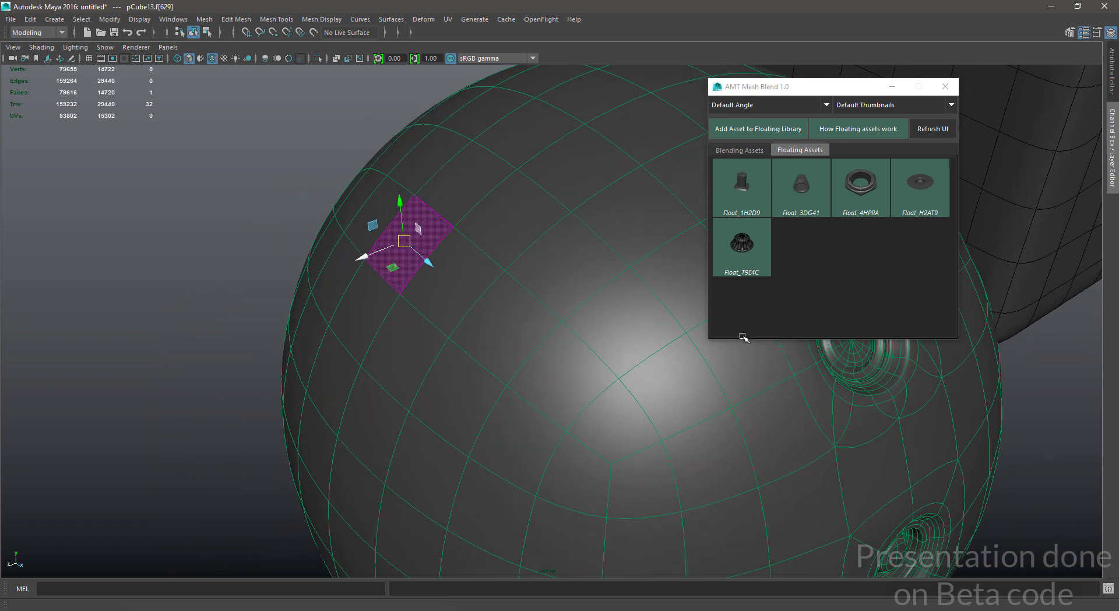
{"action": "left_click", "coordinate": [750, 232]}
- Show the Channel Box for the ribbed cylindrical piece and move the piece clear of the other models
{"action": "left_click_drag", "start_coordinate": [452, 274], "coordinate": [473, 309], "text": "alt"}
{"action": "key", "text": "f"}
{"action": "scroll", "coordinate": [627, 268], "scroll_direction": "down", "scroll_amount": 3}
{"action": "scroll", "coordinate": [606, 293], "scroll_direction": "down", "scroll_amount": 4}
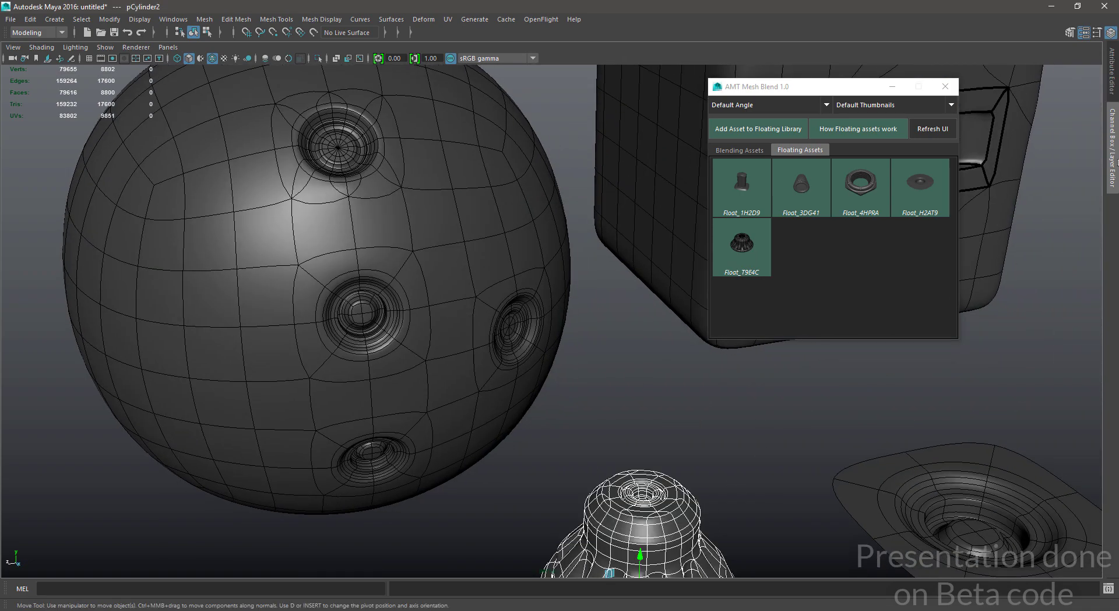
{"action": "left_click", "coordinate": [1114, 162]}
{"action": "middle_click_drag", "start_coordinate": [686, 346], "coordinate": [488, 256], "text": "alt"}
{"action": "scroll", "coordinate": [488, 257], "scroll_direction": "down", "scroll_amount": 5}
{"action": "key", "text": "Delete"}
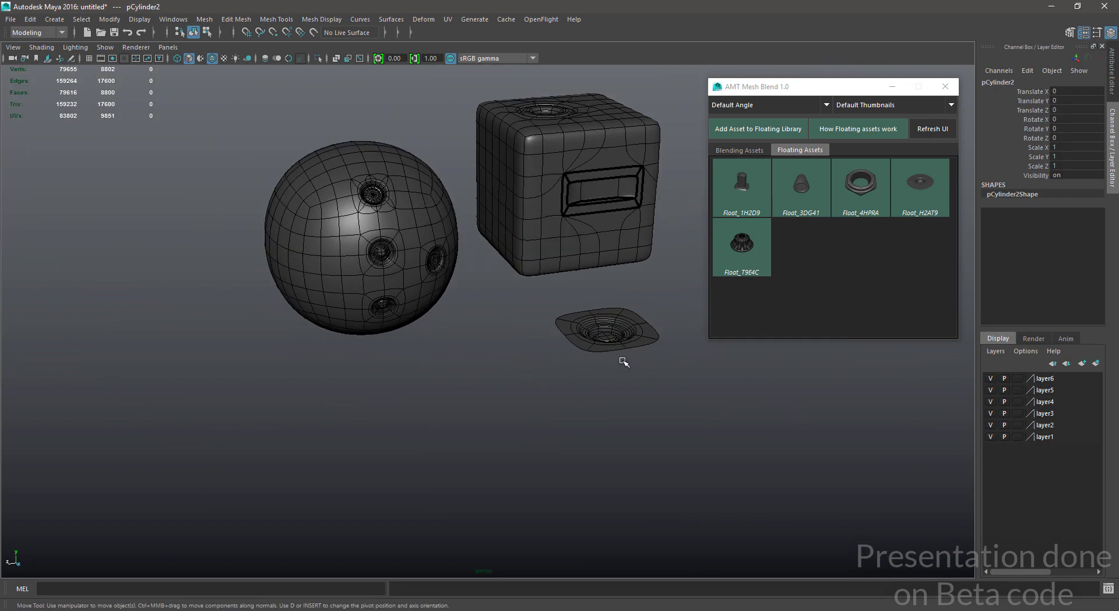
- Frame the ribbed cylindrical piece and snap its pivot to the centre vertex of its base
{"action": "middle_click_drag", "start_coordinate": [631, 346], "coordinate": [367, 349], "text": "alt"}
{"action": "key", "text": "f"}
{"action": "left_click_drag", "start_coordinate": [501, 428], "coordinate": [505, 342], "text": "alt"}
{"action": "scroll", "coordinate": [505, 342], "scroll_direction": "up", "scroll_amount": 3}
{"action": "key", "text": "d"}
{"action": "left_click_drag", "start_coordinate": [488, 402], "coordinate": [503, 243], "text": "alt"}
{"action": "key", "text": "v"}
{"action": "left_click_drag", "start_coordinate": [506, 460], "coordinate": [519, 364], "text": "alt"}
{"action": "key", "text": "v"}
{"action": "left_click_drag", "start_coordinate": [487, 434], "coordinate": [527, 426]}
{"action": "right_click_drag", "start_coordinate": [617, 417], "coordinate": [591, 332], "text": "alt"}
{"action": "left_click_drag", "start_coordinate": [591, 332], "coordinate": [606, 414], "text": "alt"}
- Delete the Float_T9E4C asset from the floating library and refresh the asset list
{"action": "right_click_drag", "start_coordinate": [743, 243], "coordinate": [741, 295]}
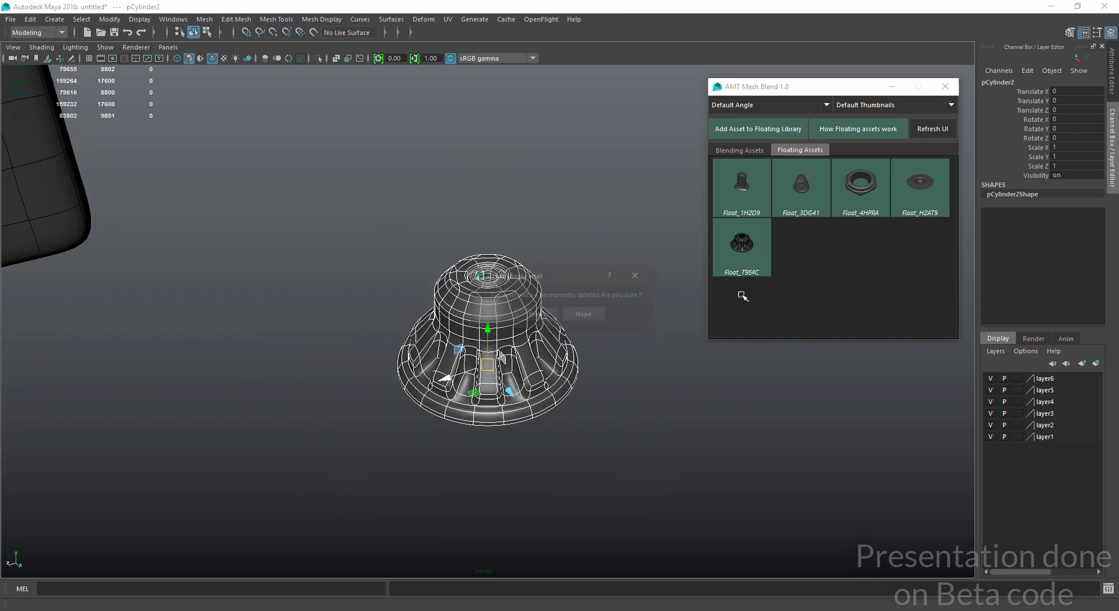
{"action": "left_click", "coordinate": [535, 314]}
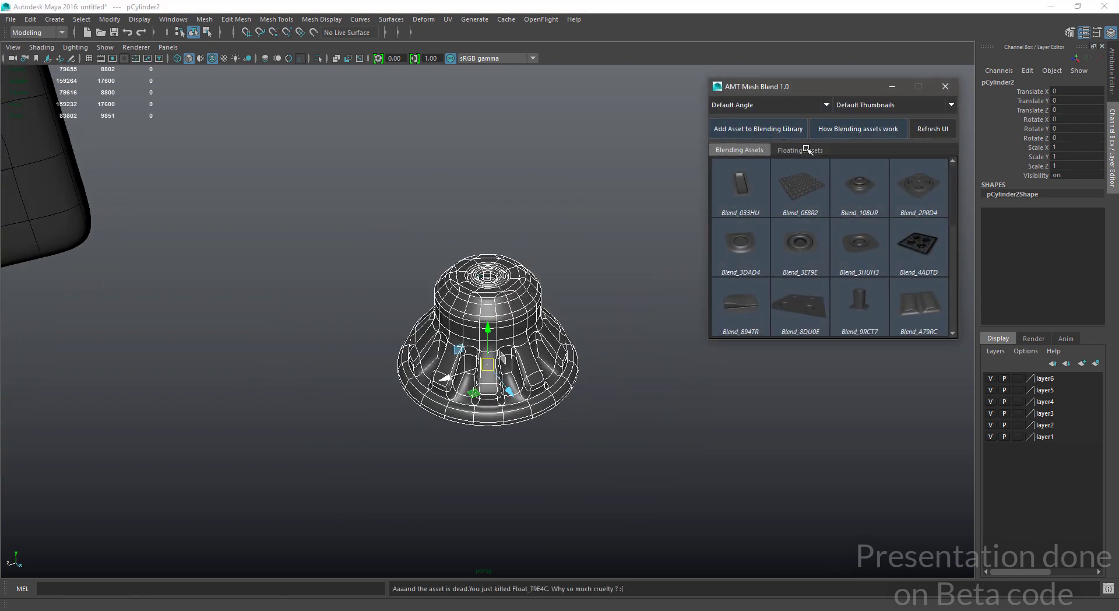
{"action": "left_click", "coordinate": [808, 149]}
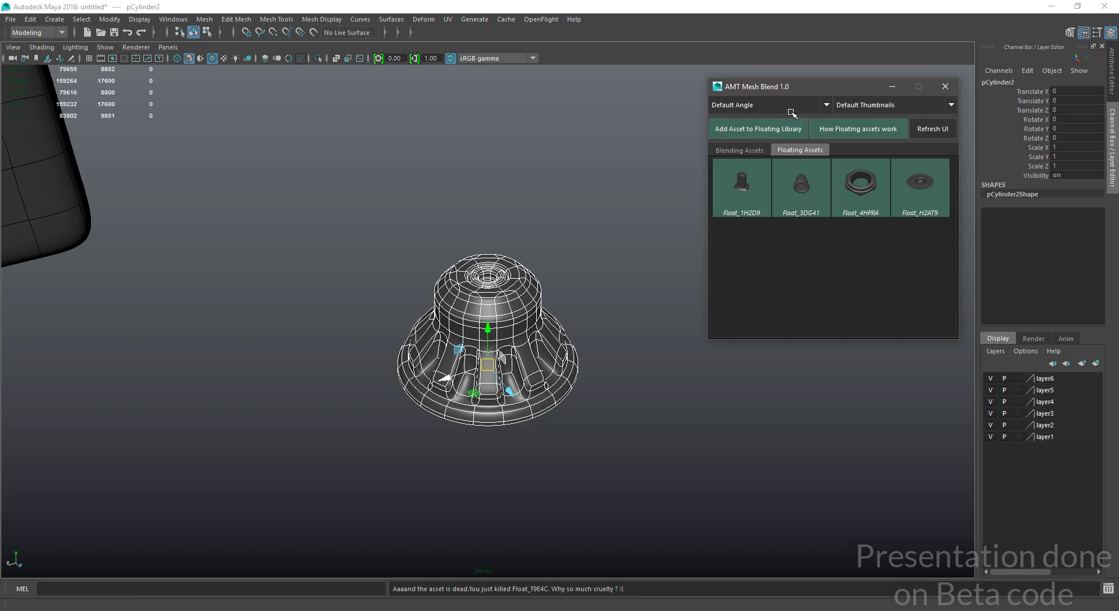
{"action": "left_click", "coordinate": [915, 129]}
{"action": "left_click", "coordinate": [810, 149]}
- Reactivate the base edge loop selection on the ribbed piece and add it, viewed from above, to the floating library
{"action": "left_click", "coordinate": [782, 129]}
{"action": "right_click_drag", "start_coordinate": [534, 307], "coordinate": [534, 271]}
{"action": "right_click_drag", "start_coordinate": [534, 307], "coordinate": [534, 407], "text": "alt"}
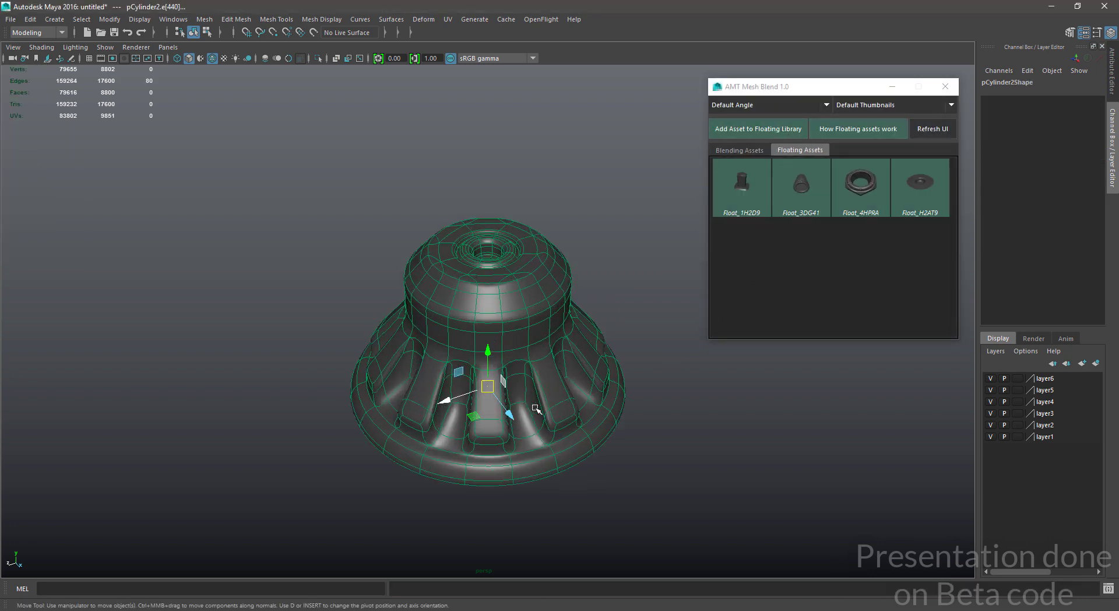
{"action": "left_click_drag", "start_coordinate": [534, 408], "coordinate": [543, 349], "text": "alt"}
{"action": "left_click_drag", "start_coordinate": [654, 184], "coordinate": [652, 332], "text": "alt"}
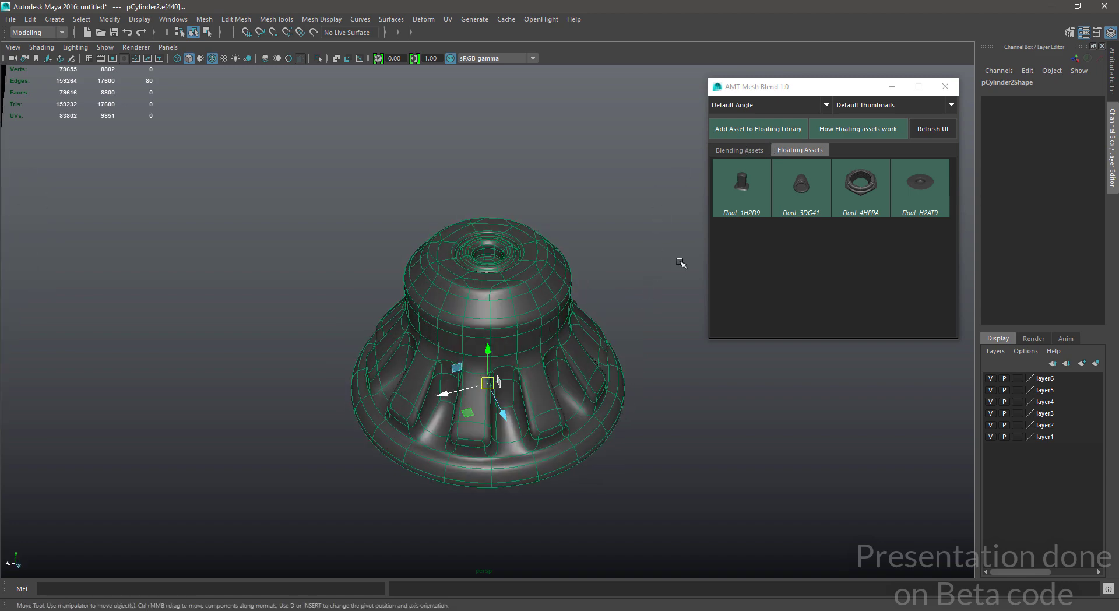
{"action": "left_click", "coordinate": [748, 133]}
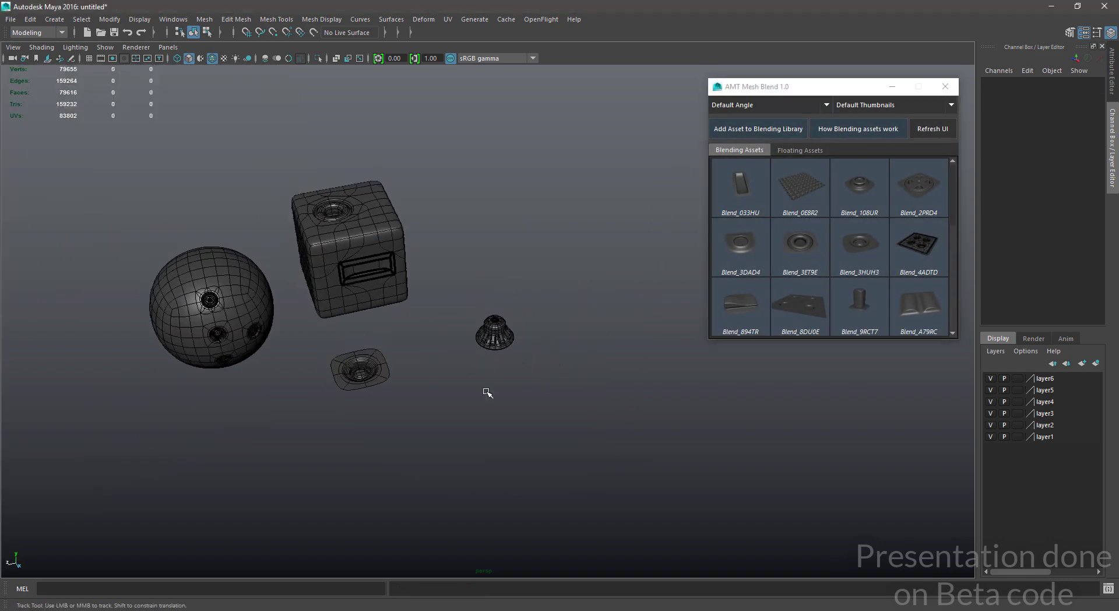
- Select a grown patch of faces beside the recess on the cube's top and place Float_D88A7 on it
{"action": "scroll", "coordinate": [609, 395], "scroll_direction": "up", "scroll_amount": 5}
{"action": "key", "text": "F11"}
{"action": "left_click", "coordinate": [563, 318]}
{"action": "scroll", "coordinate": [682, 361], "scroll_direction": "up", "scroll_amount": 3}
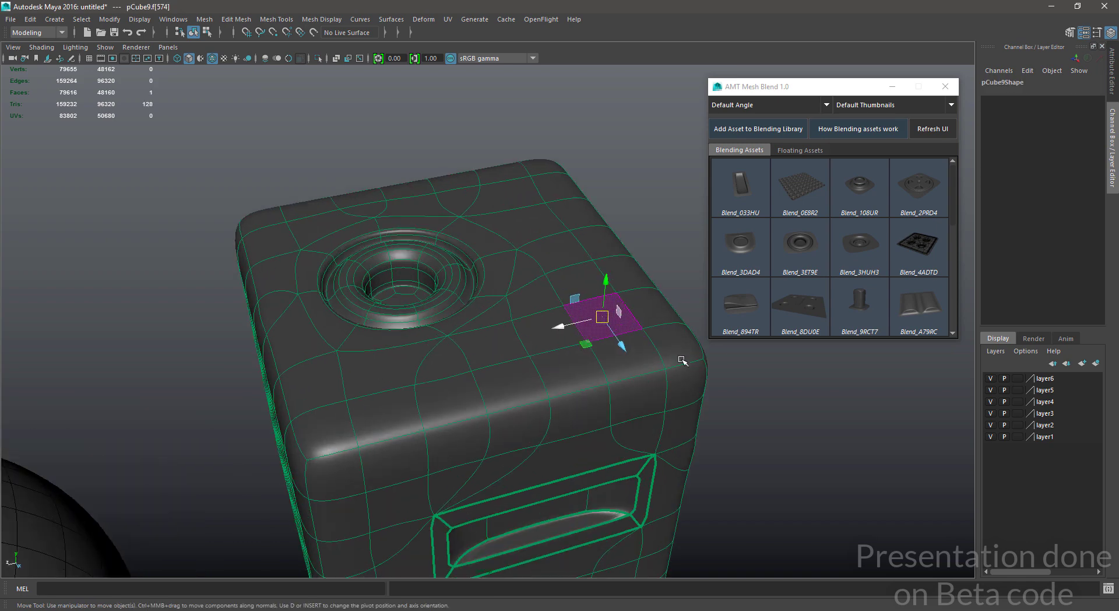
{"action": "left_click_drag", "start_coordinate": [788, 340], "coordinate": [736, 349], "text": "alt"}
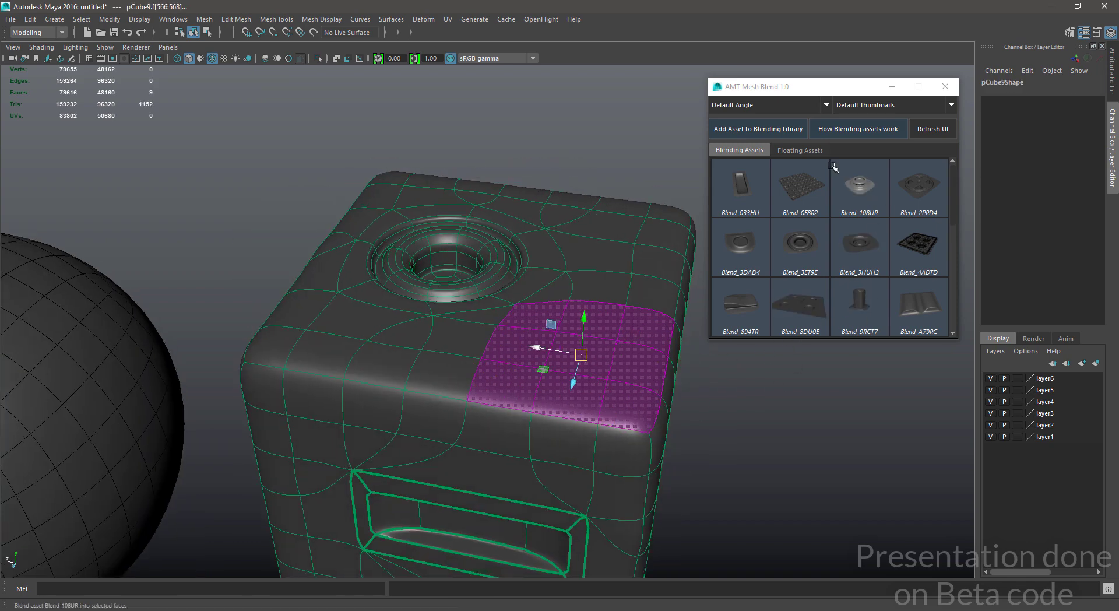
{"action": "left_click", "coordinate": [800, 150]}
{"action": "left_click", "coordinate": [928, 195]}
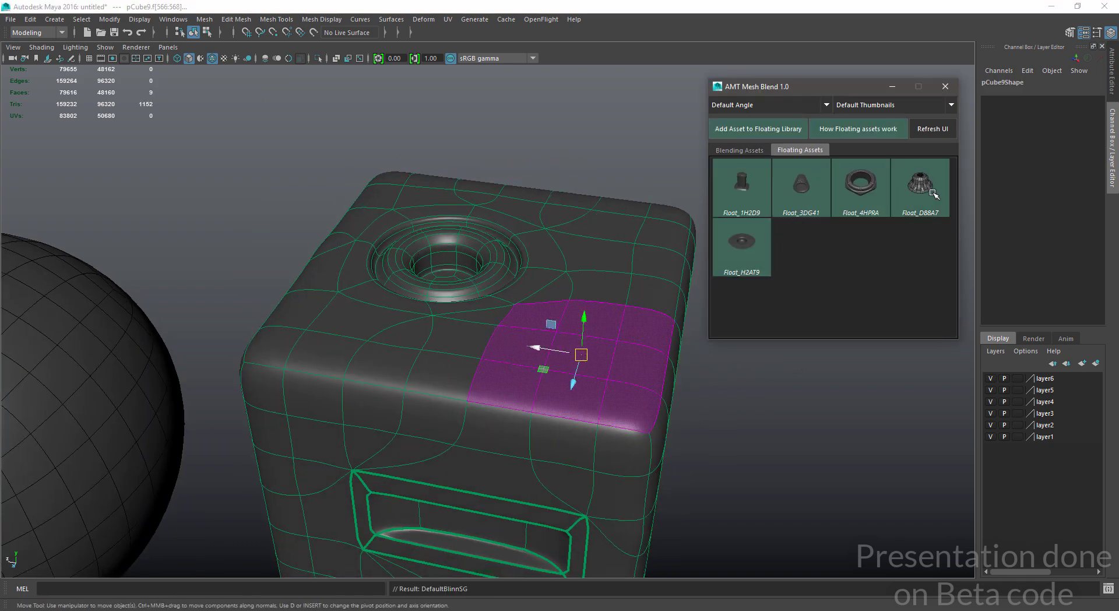
- Select a three-by-three patch of faces on the plain area of the sphere and place Float_D88A7 on it
{"action": "left_click", "coordinate": [794, 448]}
{"action": "mouse_move", "coordinate": [794, 449]}
{"action": "left_mouse_down", "text": "alt"}
{"action": "mouse_move", "coordinate": [569, 387]}
{"action": "mouse_move", "coordinate": [512, 420]}
{"action": "mouse_move", "coordinate": [449, 365]}
{"action": "mouse_move", "coordinate": [449, 288]}
{"action": "left_mouse_up", "text": "alt"}
{"action": "scroll", "coordinate": [449, 365], "scroll_direction": "down", "scroll_amount": 5}
{"action": "key", "text": "alt+5"}
{"action": "key", "text": "alt+5"}
{"action": "key", "text": "alt+5"}
{"action": "scroll", "coordinate": [450, 287], "scroll_direction": "up", "scroll_amount": 3}
{"action": "right_click_drag", "start_coordinate": [548, 280], "coordinate": [553, 321]}
{"action": "left_click", "coordinate": [553, 321]}
{"action": "key", "text": "shift+period"}
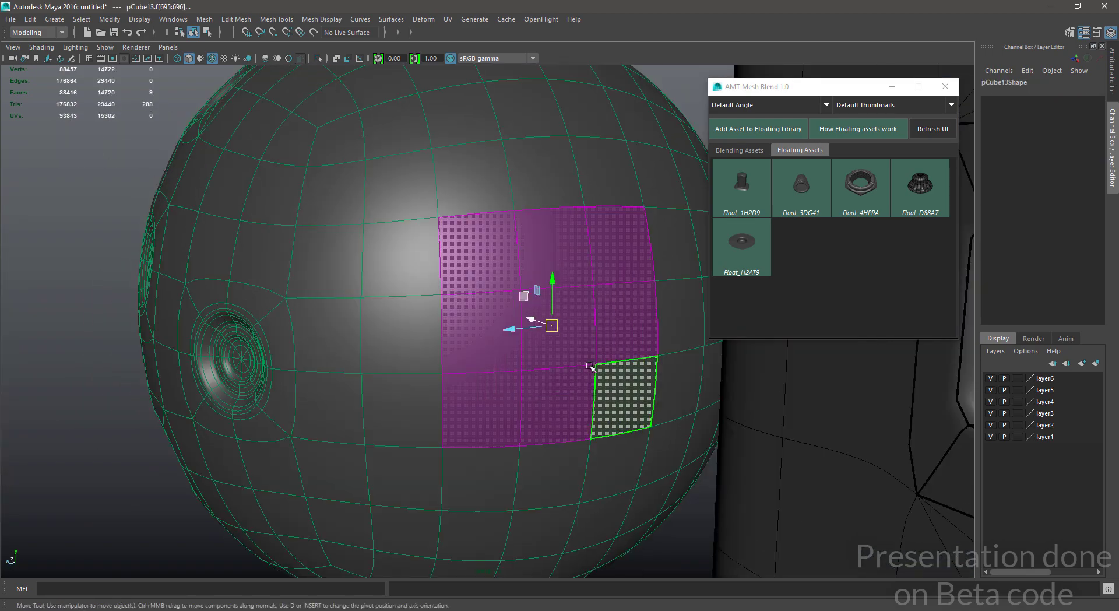
{"action": "left_click_drag", "start_coordinate": [592, 367], "coordinate": [794, 374], "text": "alt"}
{"action": "left_click", "coordinate": [915, 194]}
- Grow a face selection beside the sphere's recesses and place another Float_D88A7 on it
{"action": "mouse_move", "coordinate": [630, 472]}
{"action": "left_mouse_down"}
{"action": "mouse_move", "coordinate": [583, 515]}
{"action": "mouse_move", "coordinate": [579, 421]}
{"action": "mouse_move", "coordinate": [502, 320]}
{"action": "left_mouse_up"}
{"action": "scroll", "coordinate": [583, 516], "scroll_direction": "down", "scroll_amount": 5}
{"action": "key", "text": "alt+5"}
{"action": "scroll", "coordinate": [502, 320], "scroll_direction": "up", "scroll_amount": 3}
{"action": "right_click_drag", "start_coordinate": [530, 320], "coordinate": [538, 357]}
{"action": "left_click", "coordinate": [539, 357]}
{"action": "key", "text": "shift+period"}
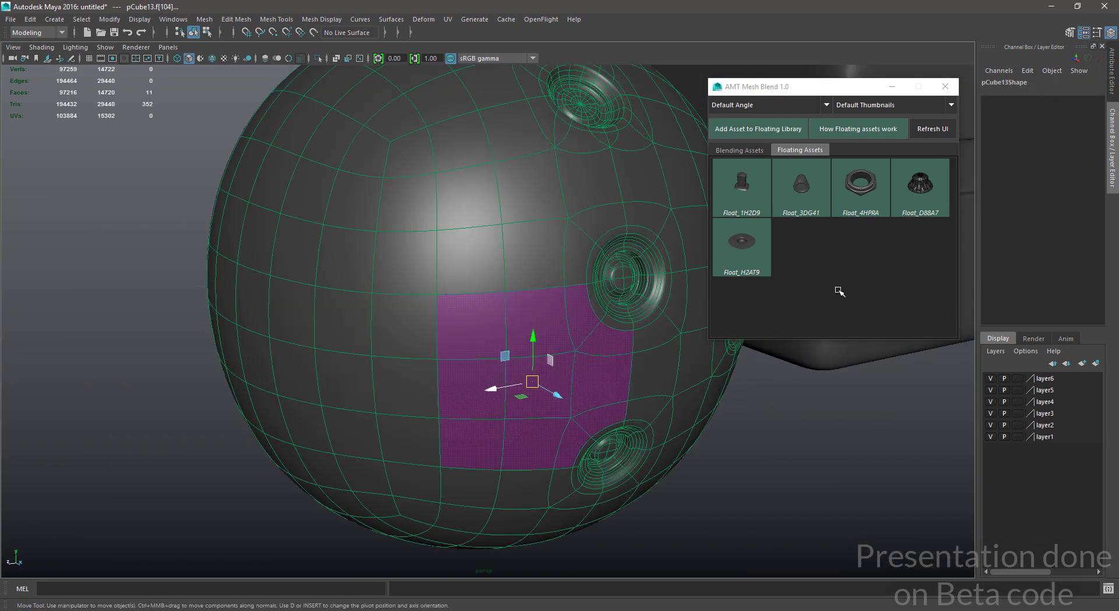
{"action": "left_click", "coordinate": [909, 197]}
- Frame the newly placed ribbed piece on the sphere and briefly isolate it to examine how it sits
{"action": "left_click", "coordinate": [734, 458]}
{"action": "scroll", "coordinate": [616, 445], "scroll_direction": "down", "scroll_amount": 5}
{"action": "left_click_drag", "start_coordinate": [617, 444], "coordinate": [570, 327], "text": "alt"}
{"action": "scroll", "coordinate": [647, 403], "scroll_direction": "up", "scroll_amount": 2}
{"action": "left_click", "coordinate": [515, 390]}
{"action": "key", "text": "f"}
{"action": "scroll", "coordinate": [584, 400], "scroll_direction": "down", "scroll_amount": 3}
{"action": "scroll", "coordinate": [652, 294], "scroll_direction": "up", "scroll_amount": 1}
{"action": "key", "text": "ctrl+1"}
{"action": "left_click", "coordinate": [570, 327]}
{"action": "scroll", "coordinate": [542, 335], "scroll_direction": "down", "scroll_amount": 3}
{"action": "key", "text": "ctrl+1"}
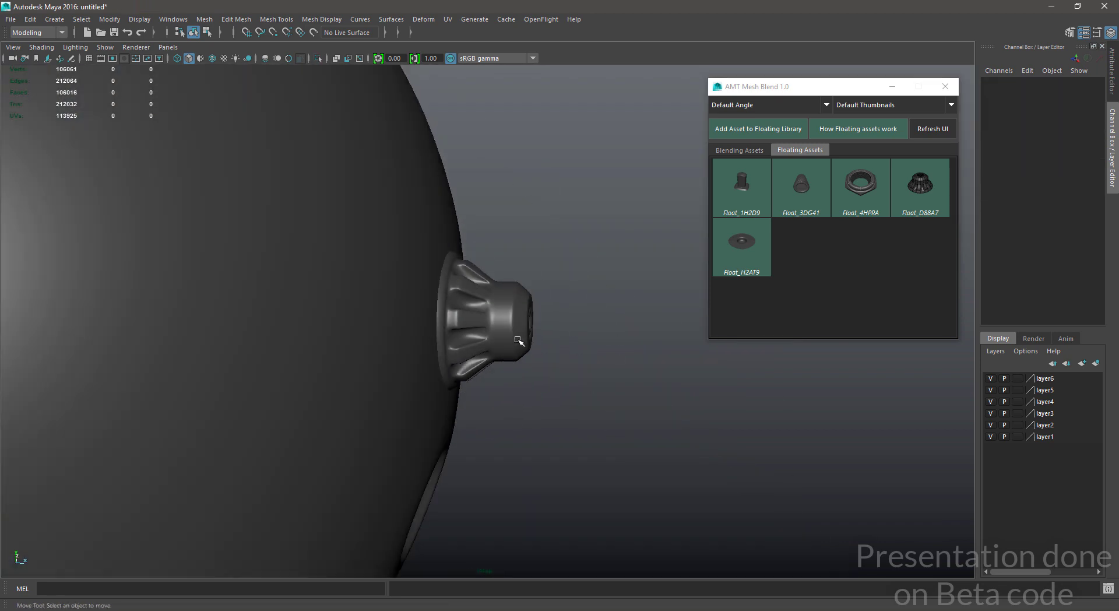
- Isolate the placed ribbed piece again to examine it from the front, exit isolation and reselect it
{"action": "middle_click_drag", "start_coordinate": [519, 341], "coordinate": [609, 350], "text": "alt"}
{"action": "scroll", "coordinate": [610, 350], "scroll_direction": "up", "scroll_amount": 3}
{"action": "left_click", "coordinate": [476, 317]}
{"action": "left_click_drag", "start_coordinate": [559, 351], "coordinate": [646, 417], "text": "alt"}
{"action": "left_click", "coordinate": [656, 349]}
{"action": "key", "text": "ctrl+1"}
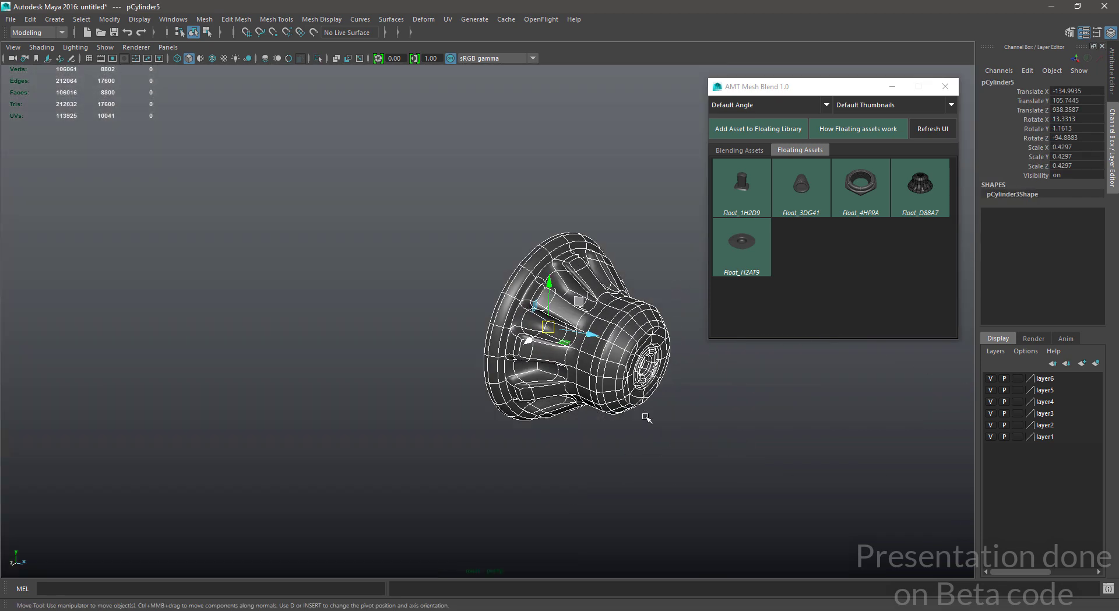
{"action": "left_click", "coordinate": [674, 429]}
{"action": "key", "text": "ctrl+1"}
{"action": "left_click", "coordinate": [603, 340]}
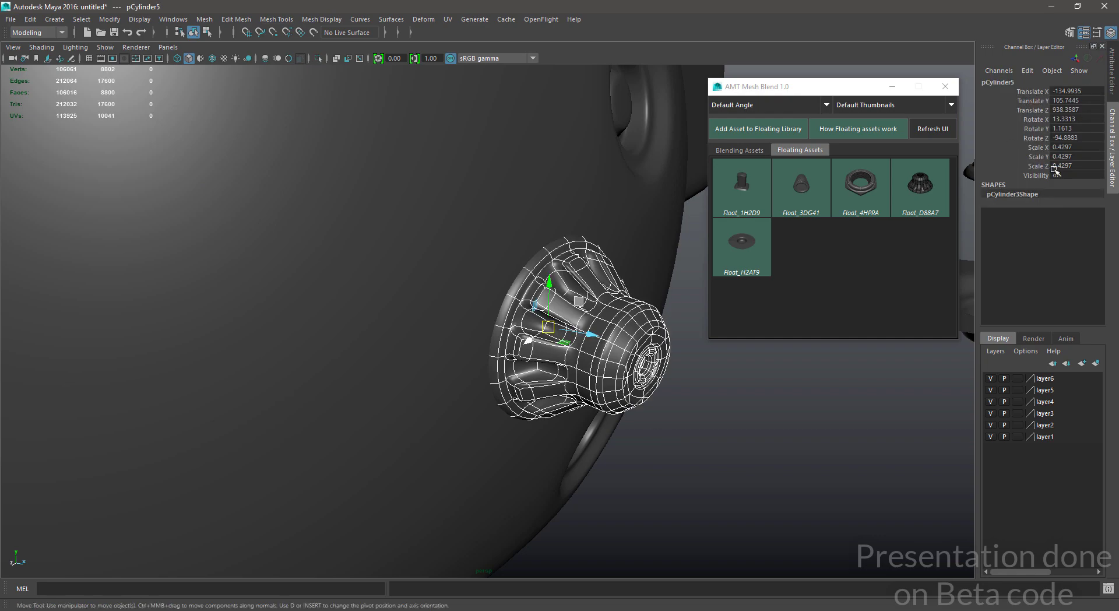
- Show the wireframe overlay, select a three-by-three face patch on the sphere's lower side and place Float_D88A7 on it
{"action": "left_click_drag", "start_coordinate": [594, 349], "coordinate": [542, 303], "text": "alt"}
{"action": "key", "text": "alt+5"}
{"action": "scroll", "coordinate": [560, 309], "scroll_direction": "down", "scroll_amount": 4}
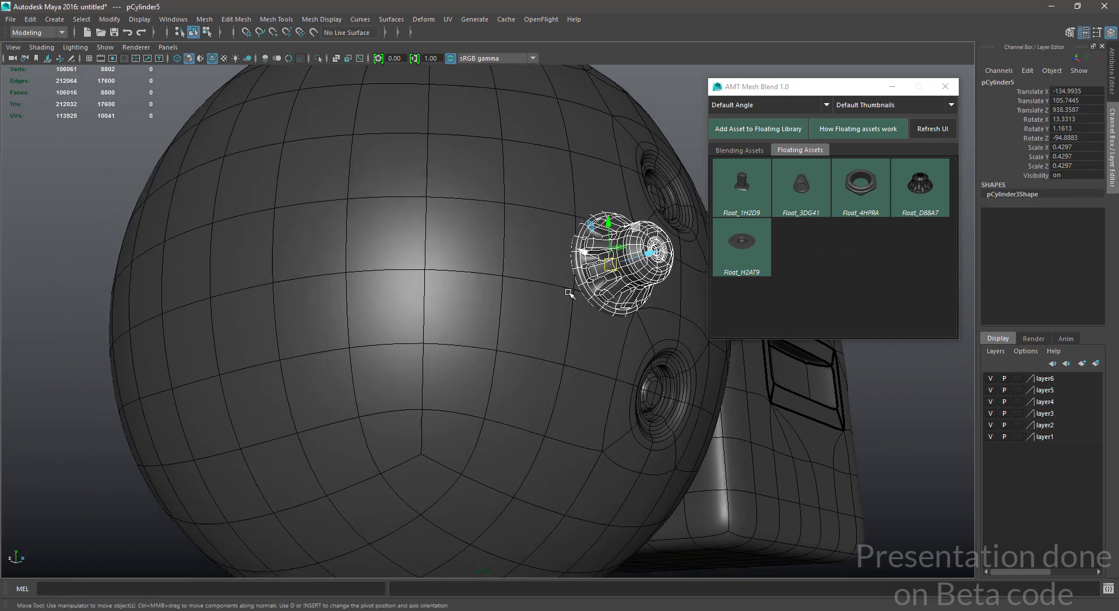
{"action": "scroll", "coordinate": [559, 321], "scroll_direction": "up", "scroll_amount": 1}
{"action": "left_click", "coordinate": [554, 334]}
{"action": "scroll", "coordinate": [554, 333], "scroll_direction": "down", "scroll_amount": 3}
{"action": "left_click_drag", "start_coordinate": [466, 314], "coordinate": [522, 344], "text": "alt"}
{"action": "right_click_drag", "start_coordinate": [352, 307], "coordinate": [352, 349]}
{"action": "left_click", "coordinate": [328, 273]}
{"action": "key", "text": "shift+period"}
{"action": "scroll", "coordinate": [449, 292], "scroll_direction": "up", "scroll_amount": 3}
{"action": "left_click_drag", "start_coordinate": [550, 345], "coordinate": [502, 337], "text": "alt"}
{"action": "left_click", "coordinate": [919, 187]}
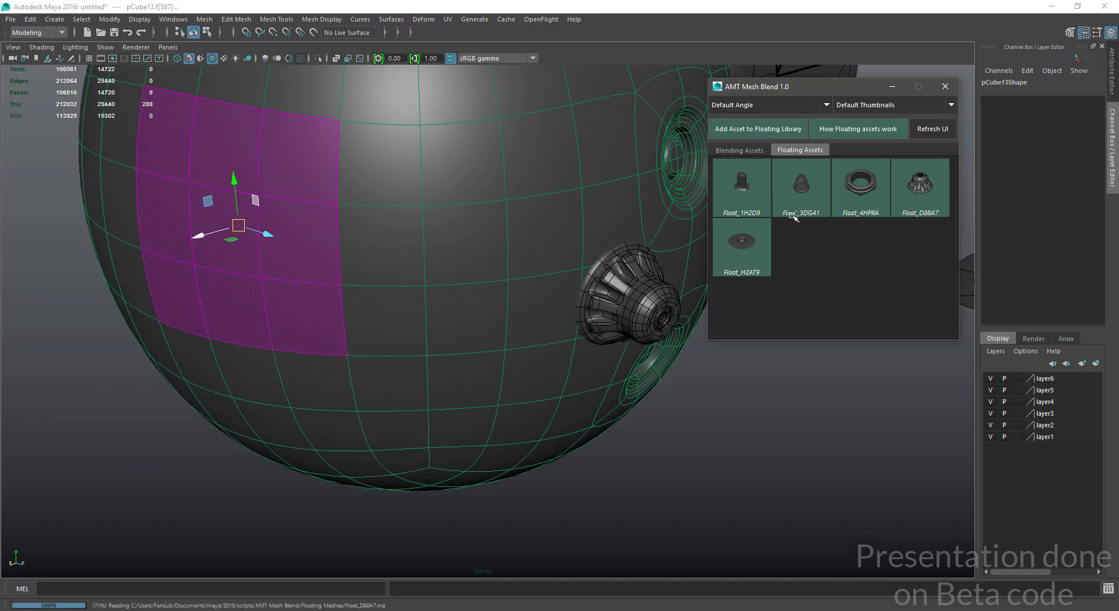
- Hide the wireframe overlay, select the ribbed piece just placed on the sphere and examine how it sits there
{"action": "left_click", "coordinate": [592, 485]}
{"action": "left_click_drag", "start_coordinate": [289, 315], "coordinate": [280, 282], "text": "alt"}
{"action": "key", "text": "alt+5"}
{"action": "left_click", "coordinate": [228, 273]}
{"action": "key", "text": "r"}
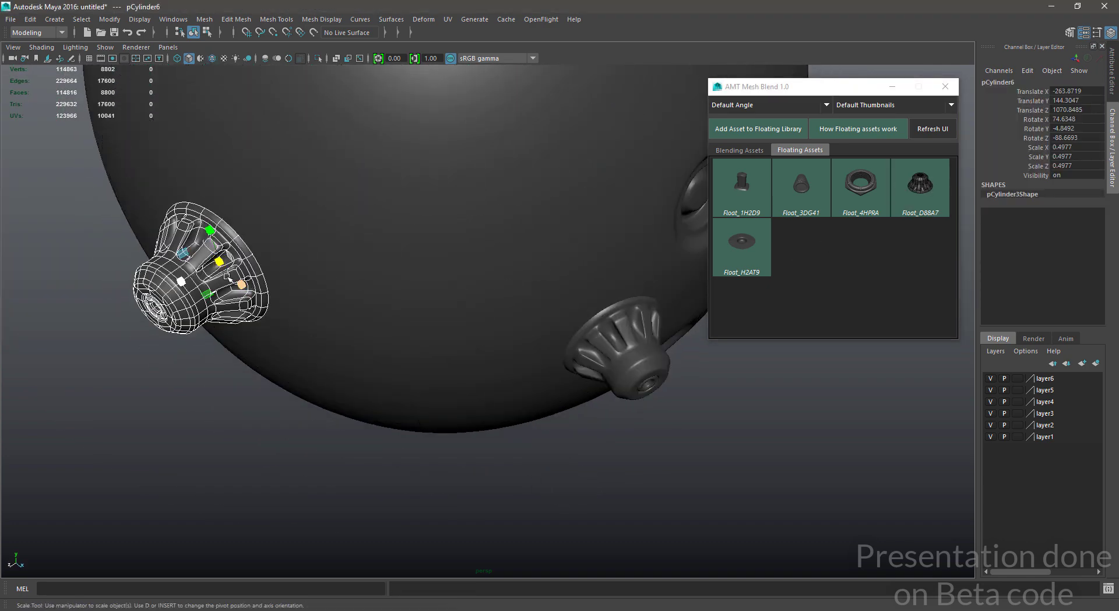
{"action": "left_click_drag", "start_coordinate": [317, 247], "coordinate": [476, 362], "text": "alt"}
{"action": "key", "text": "w"}
{"action": "scroll", "coordinate": [325, 264], "scroll_direction": "down", "scroll_amount": 5}
{"action": "key", "text": "w"}
{"action": "left_click", "coordinate": [634, 379]}
{"action": "scroll", "coordinate": [634, 380], "scroll_direction": "down", "scroll_amount": 5}
{"action": "left_click_drag", "start_coordinate": [635, 379], "coordinate": [659, 242], "text": "alt"}
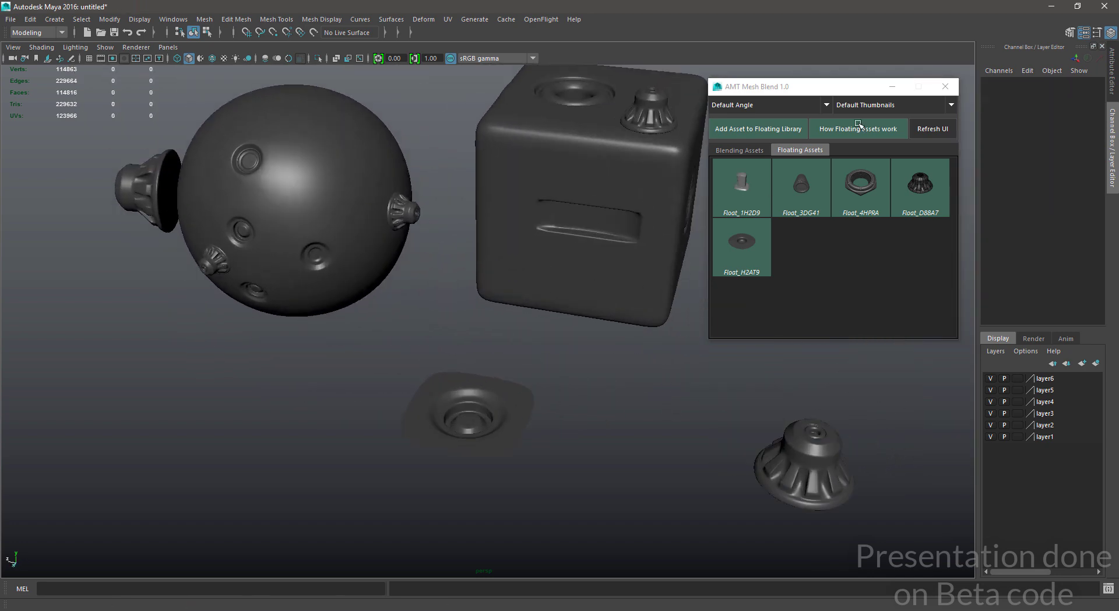
- Move the AMT Mesh Blend window over the sphere and show its blending assets
{"action": "left_click", "coordinate": [807, 81]}
{"action": "left_click_drag", "start_coordinate": [811, 87], "coordinate": [313, 183]}
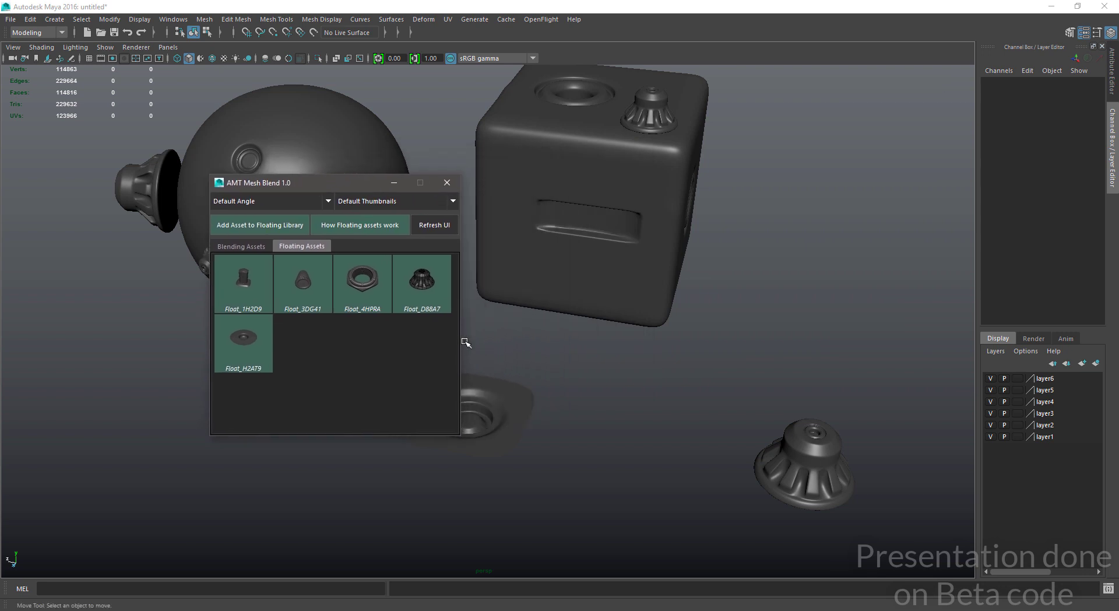
{"action": "mouse_move", "coordinate": [459, 339]}
{"action": "left_mouse_down"}
{"action": "mouse_move", "coordinate": [526, 338]}
{"action": "mouse_move", "coordinate": [461, 336]}
{"action": "left_mouse_up"}
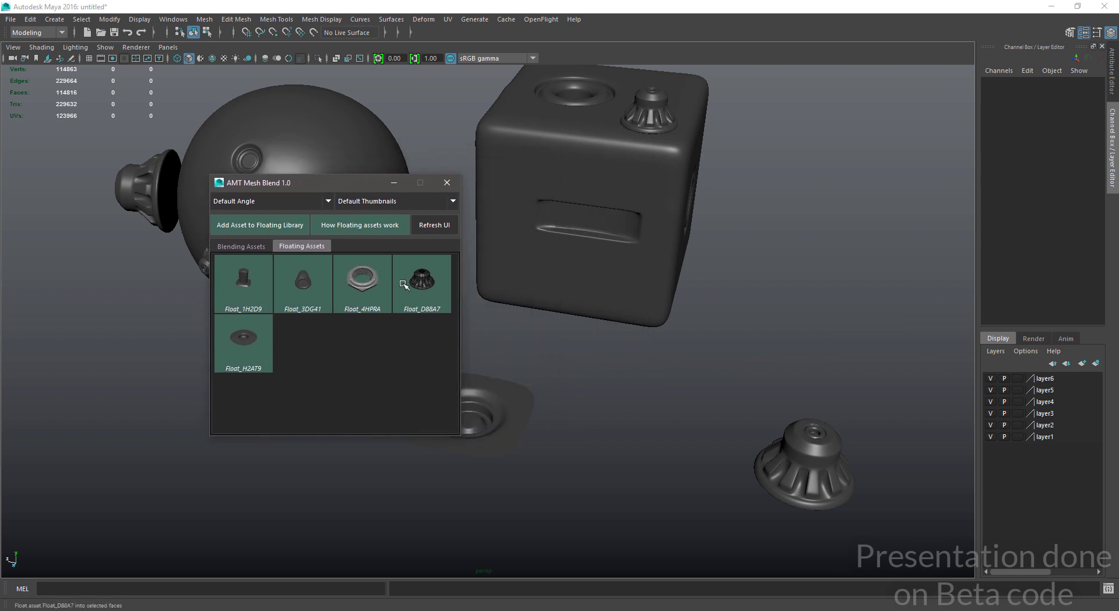
{"action": "left_click", "coordinate": [247, 246]}
- Read the helper pages on how floating assets and blending assets work, through to the page of example cases
{"action": "left_click", "coordinate": [376, 227]}
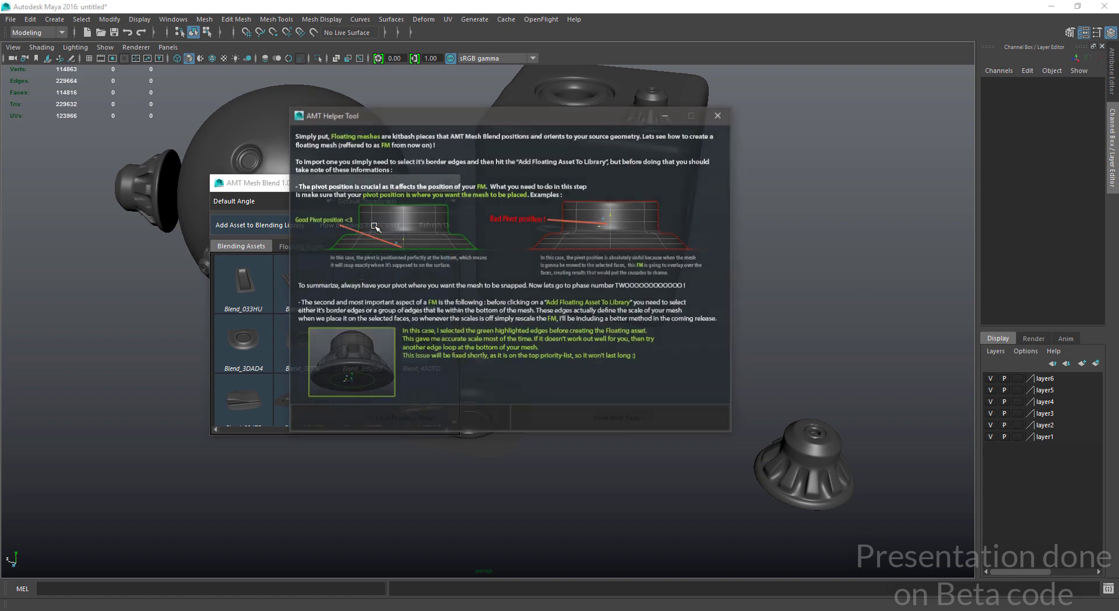
{"action": "left_click_drag", "start_coordinate": [536, 117], "coordinate": [682, 163]}
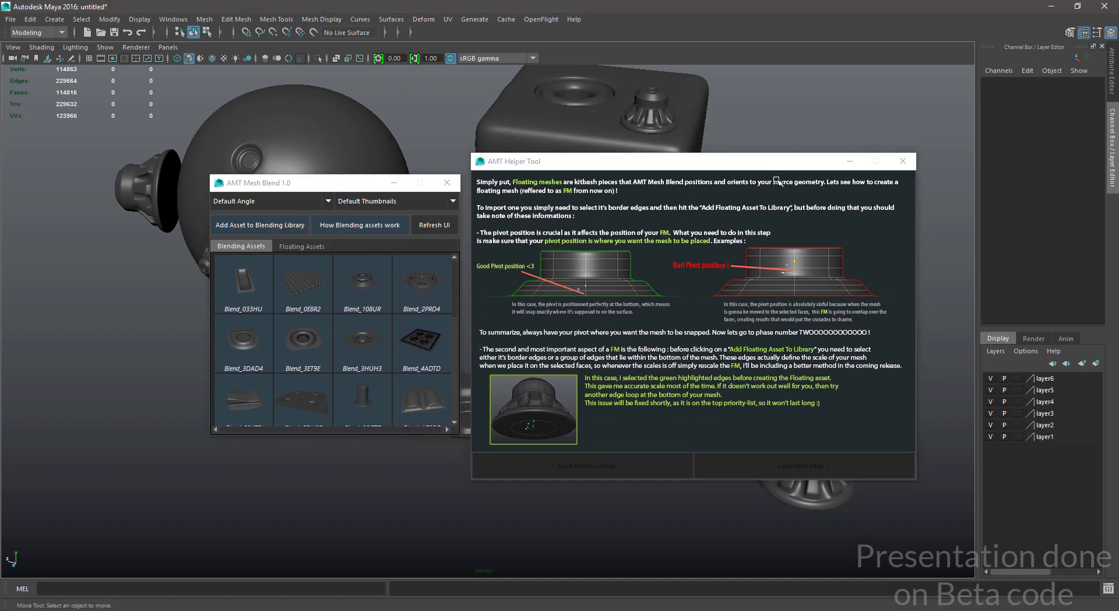
{"action": "left_click", "coordinate": [905, 160]}
{"action": "left_click", "coordinate": [371, 227]}
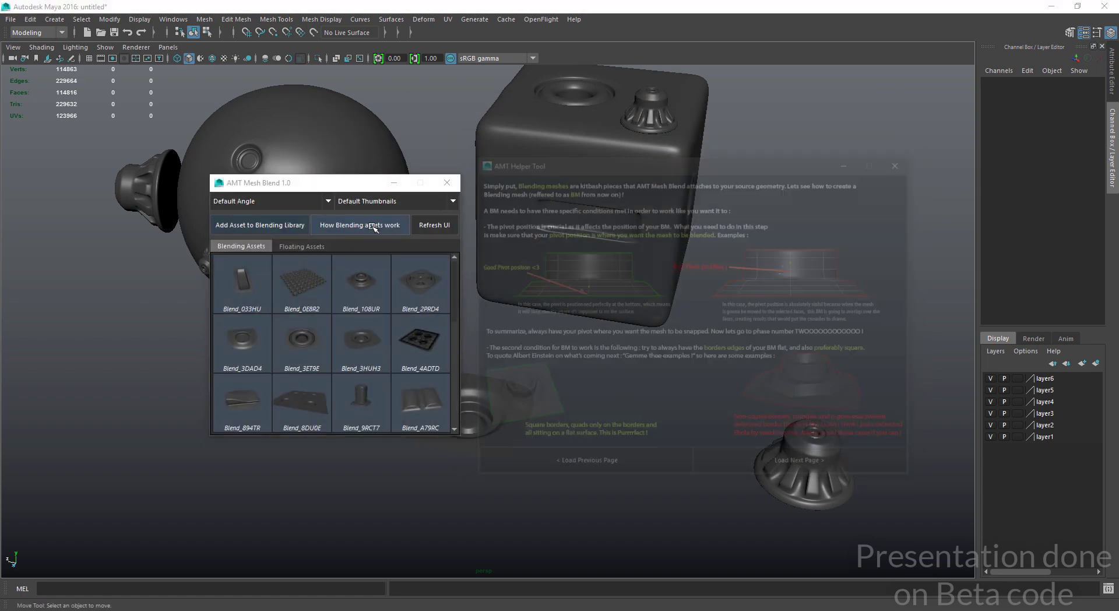
{"action": "left_click", "coordinate": [770, 466]}
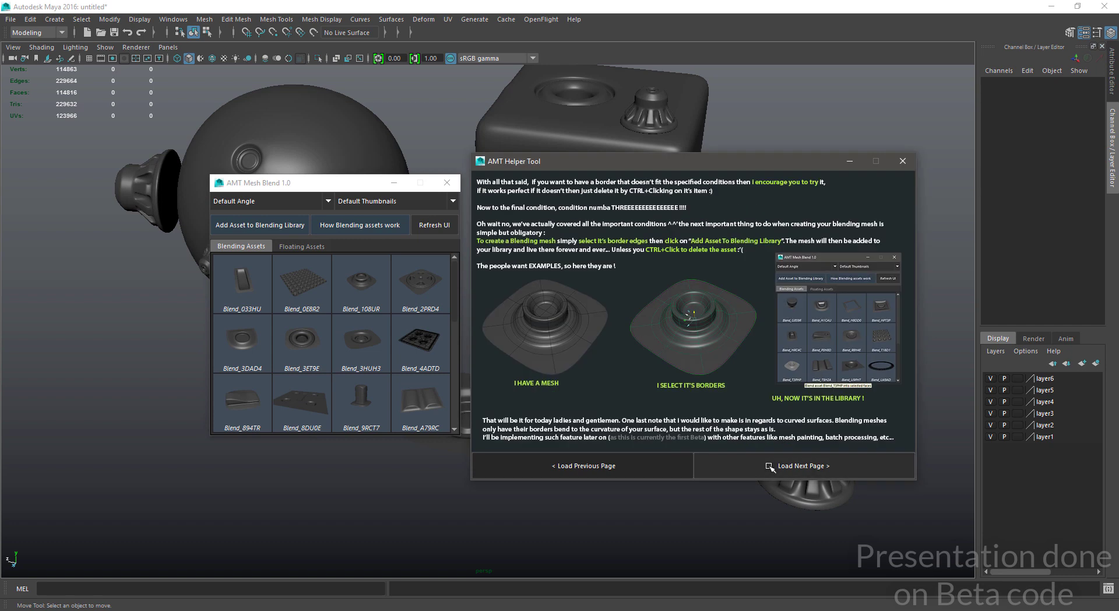
{"action": "left_click", "coordinate": [769, 466]}
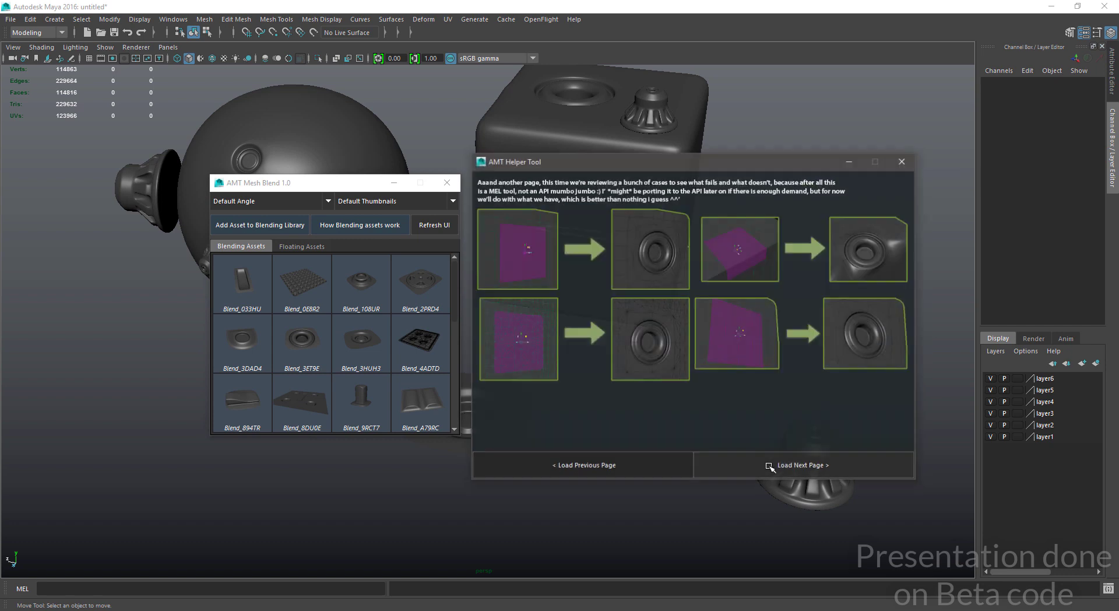
{"action": "left_click", "coordinate": [903, 162]}
- Show the wireframe overlay and create a polygon cube about 278.8 units per side beside the existing blended cube
{"action": "left_click", "coordinate": [1115, 146]}
{"action": "mouse_move", "coordinate": [602, 365]}
{"action": "left_mouse_down", "text": "alt"}
{"action": "mouse_move", "coordinate": [676, 338]}
{"action": "mouse_move", "coordinate": [737, 366]}
{"action": "mouse_move", "coordinate": [532, 334]}
{"action": "left_mouse_up", "text": "alt"}
{"action": "key", "text": "alt+5"}
{"action": "right_click_drag", "start_coordinate": [754, 362], "coordinate": [752, 393], "text": "shift"}
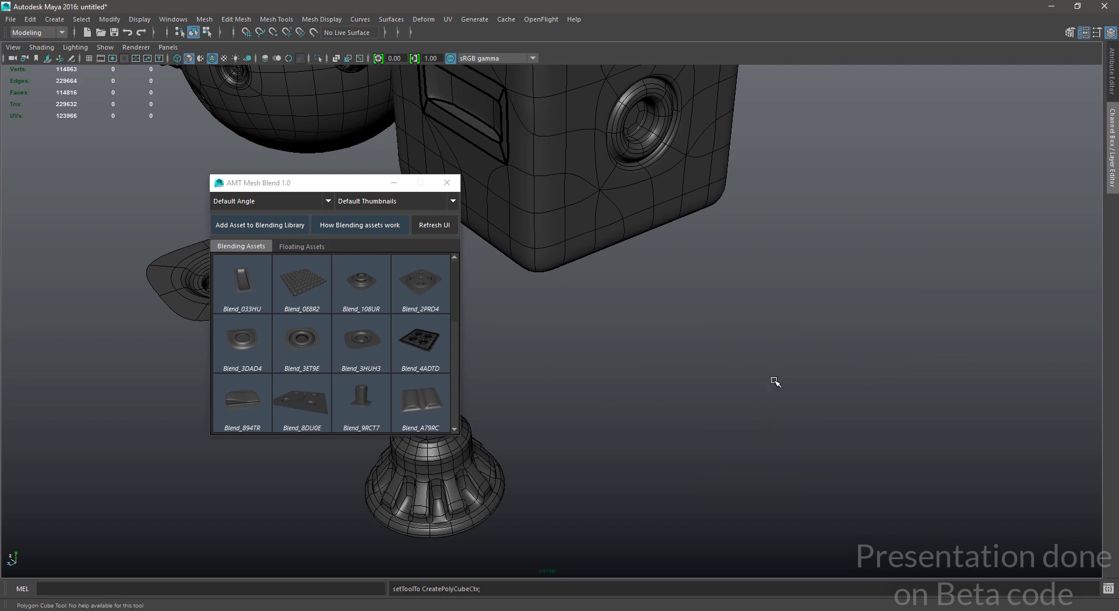
{"action": "left_click", "coordinate": [772, 383]}
{"action": "left_click_drag", "start_coordinate": [902, 452], "coordinate": [874, 483], "text": "alt"}
{"action": "left_click", "coordinate": [1116, 163]}
{"action": "left_click_drag", "start_coordinate": [772, 389], "coordinate": [920, 373], "text": "alt"}
- Set the new cube's width, height and depth subdivisions to 8
{"action": "left_click_drag", "start_coordinate": [1027, 252], "coordinate": [1028, 274]}
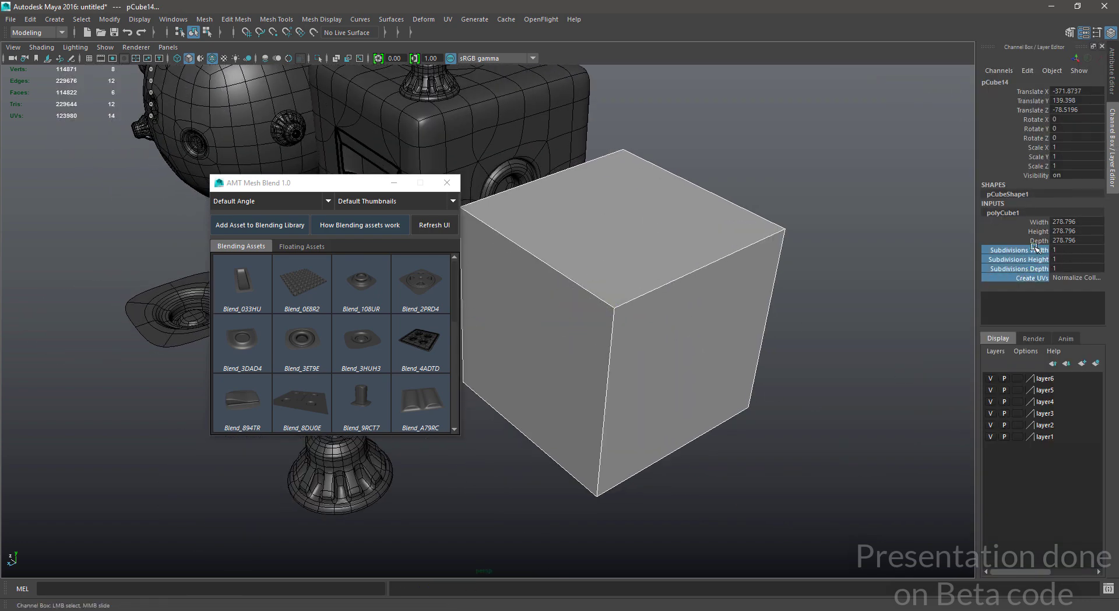
{"action": "left_click", "coordinate": [1034, 249]}
{"action": "middle_click_drag", "start_coordinate": [660, 293], "coordinate": [784, 286]}
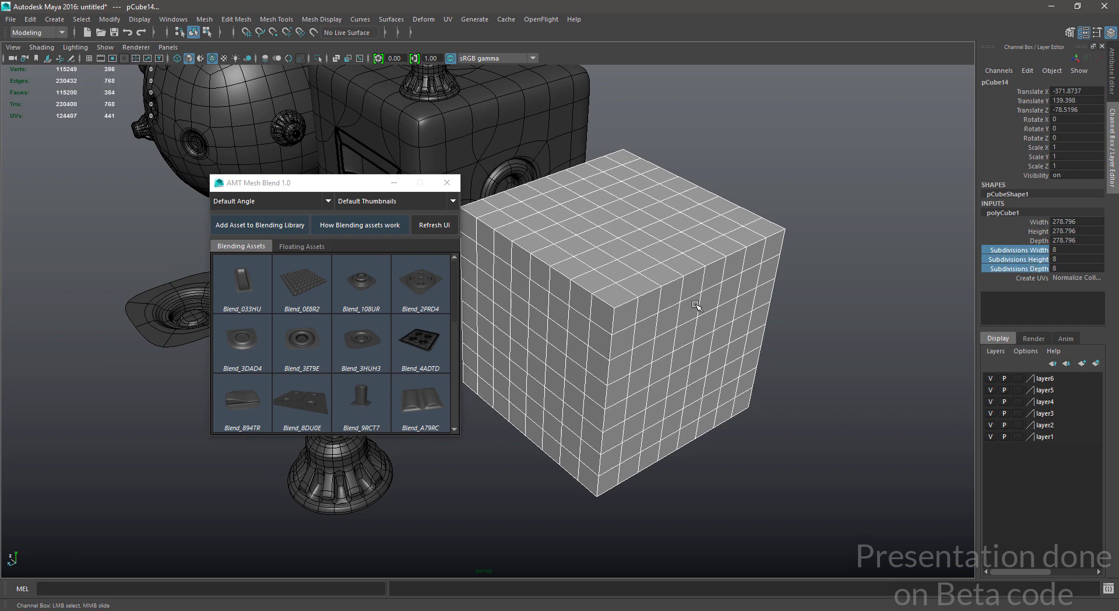
- Turn on smooth preview for the new cube and select a five-by-five patch of faces on its side
{"action": "scroll", "coordinate": [784, 287], "scroll_direction": "up", "scroll_amount": 2}
{"action": "mouse_move", "coordinate": [806, 310]}
{"action": "left_mouse_down", "text": "alt"}
{"action": "mouse_move", "coordinate": [720, 322]}
{"action": "mouse_move", "coordinate": [715, 295]}
{"action": "mouse_move", "coordinate": [682, 280]}
{"action": "left_mouse_up", "text": "alt"}
{"action": "key", "text": "3"}
{"action": "right_click_drag", "start_coordinate": [679, 285], "coordinate": [673, 335]}
{"action": "left_click", "coordinate": [673, 336]}
{"action": "key", "text": "shift+period"}
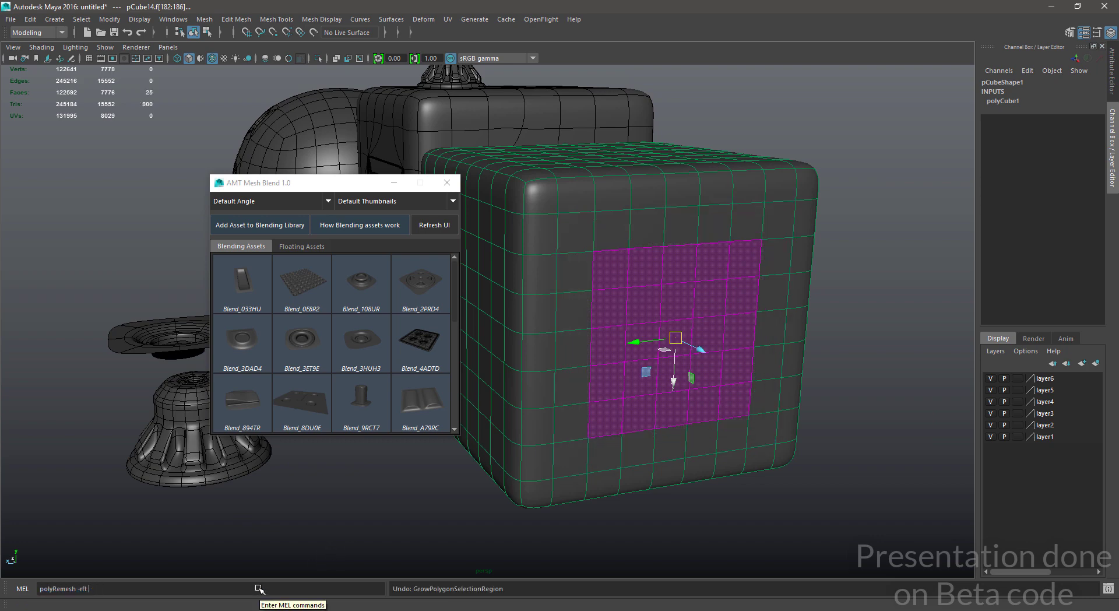
- Run the polyRemesh command on the selected faces and edit the Reduce Threshold of the polyRemesh1 node
{"action": "key", "text": "Return"}
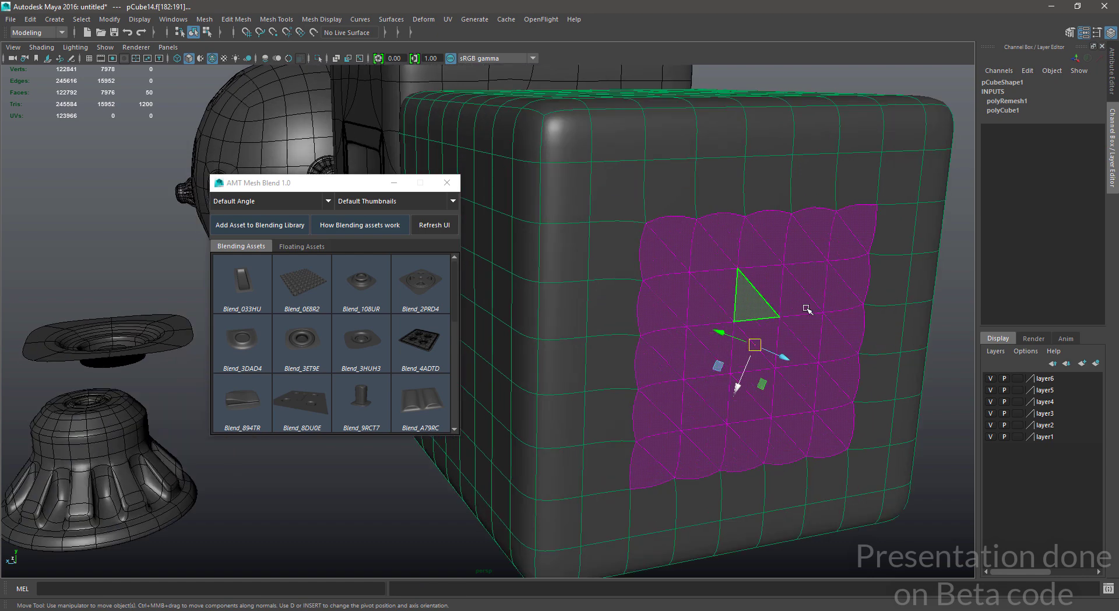
{"action": "left_click", "coordinate": [1017, 101]}
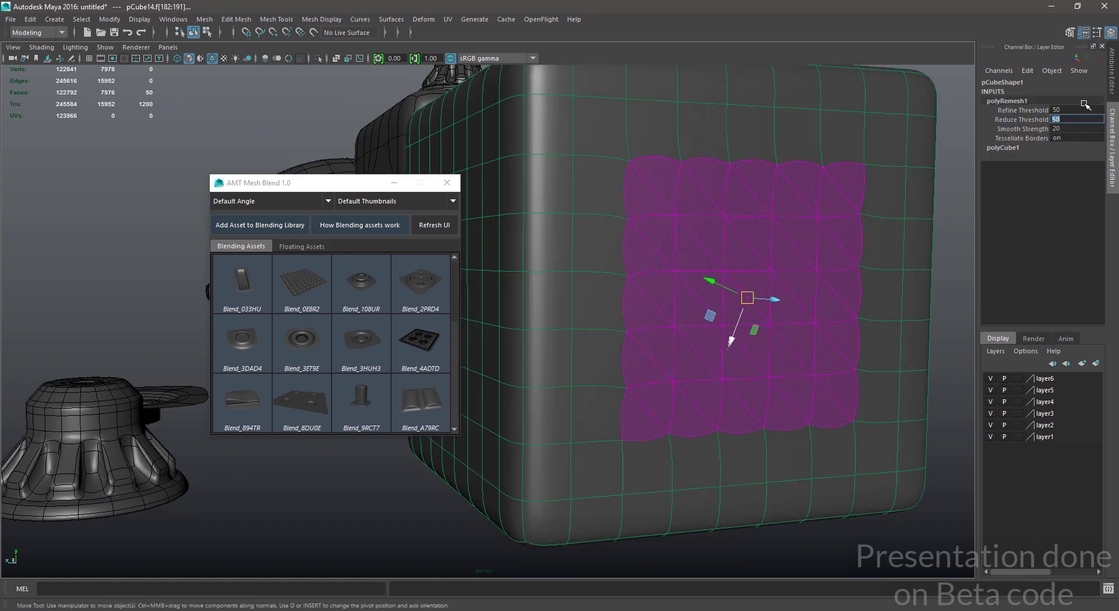
{"action": "key", "text": "Return"}
- Select an irregular patch of triangulated faces on top of the remeshed cube and blend Blend_3ET9E into it
{"action": "right_click_drag", "start_coordinate": [881, 233], "coordinate": [852, 272], "text": "alt"}
{"action": "middle_click_drag", "start_coordinate": [868, 277], "coordinate": [836, 302], "text": "alt"}
{"action": "left_click", "coordinate": [837, 302]}
{"action": "left_click_drag", "start_coordinate": [664, 288], "coordinate": [615, 369], "text": "alt"}
{"action": "left_click", "coordinate": [615, 369]}
{"action": "left_click", "coordinate": [624, 309]}
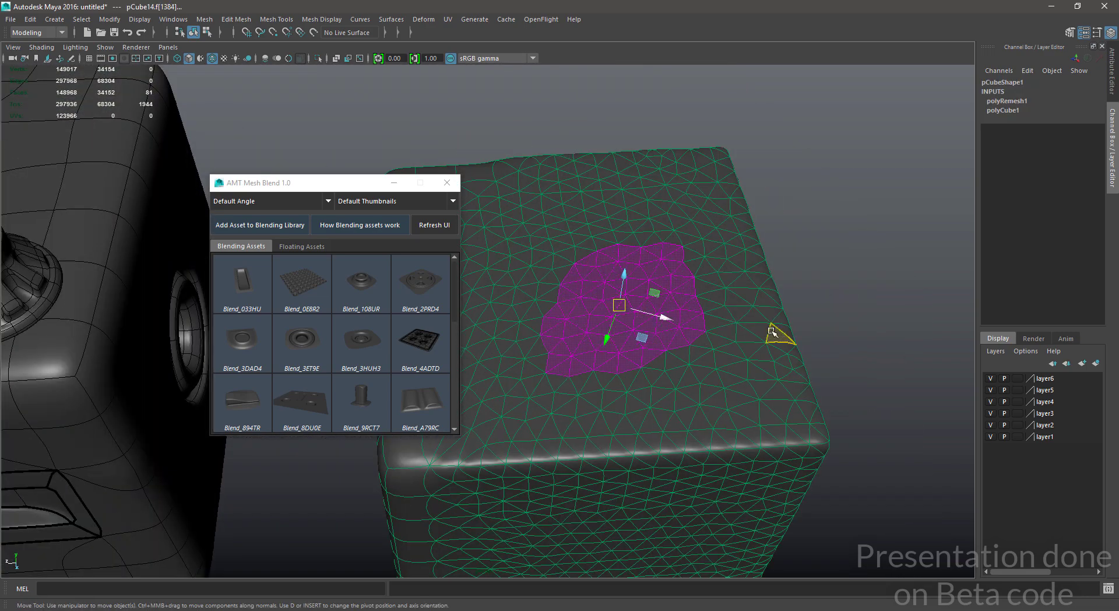
{"action": "left_click_drag", "start_coordinate": [798, 338], "coordinate": [638, 297], "text": "alt"}
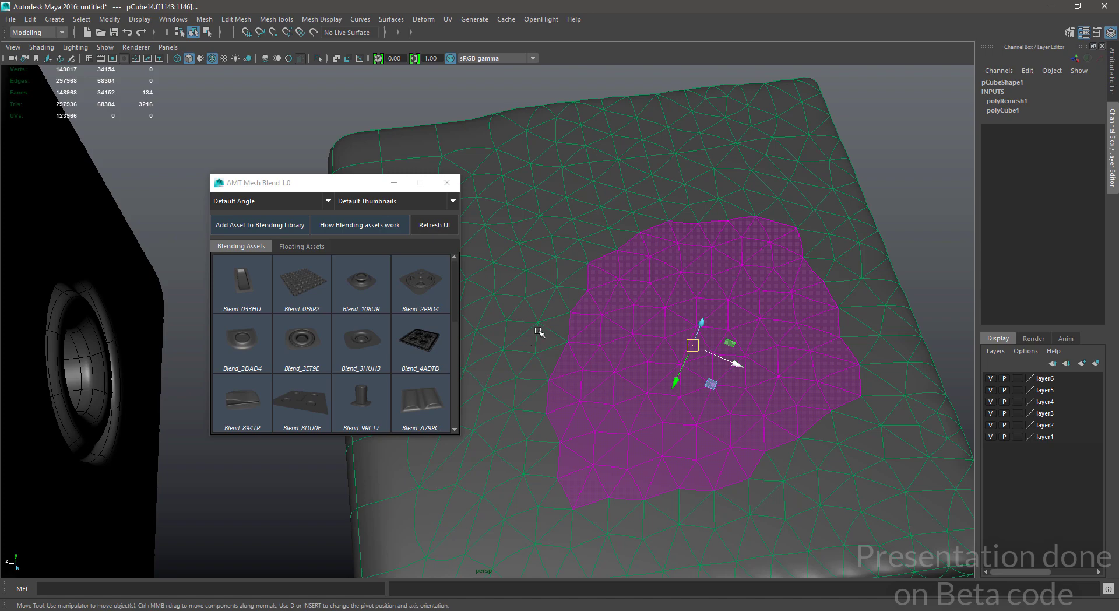
{"action": "left_click_drag", "start_coordinate": [537, 330], "coordinate": [478, 303], "text": "alt"}
{"action": "left_click", "coordinate": [297, 337]}
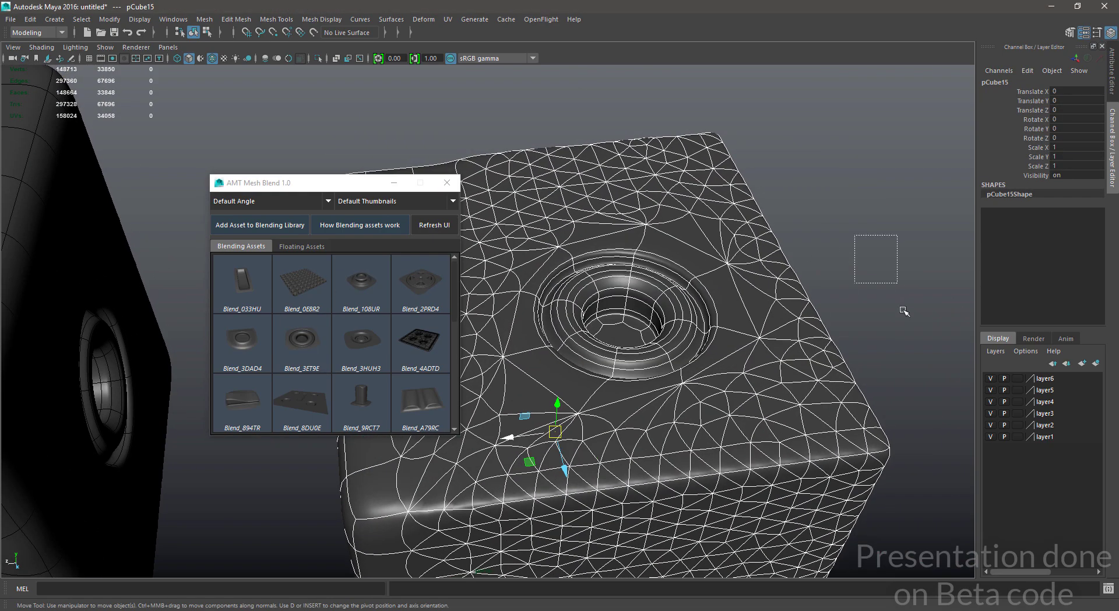
- Deselect the cube and examine the blended recess and the triangulated sides with the wireframe overlay toggled off and on
{"action": "mouse_move", "coordinate": [874, 257]}
{"action": "left_mouse_down", "text": "alt"}
{"action": "mouse_move", "coordinate": [745, 371]}
{"action": "mouse_move", "coordinate": [742, 411]}
{"action": "mouse_move", "coordinate": [689, 371]}
{"action": "left_mouse_up", "text": "alt"}
{"action": "key", "text": "alt+5"}
{"action": "right_click_drag", "start_coordinate": [689, 371], "coordinate": [639, 341], "text": "alt"}
{"action": "key", "text": "alt+5"}
{"action": "left_click_drag", "start_coordinate": [640, 342], "coordinate": [619, 348], "text": "alt"}
{"action": "key", "text": "alt+5"}
{"action": "right_click_drag", "start_coordinate": [618, 349], "coordinate": [633, 350], "text": "alt"}
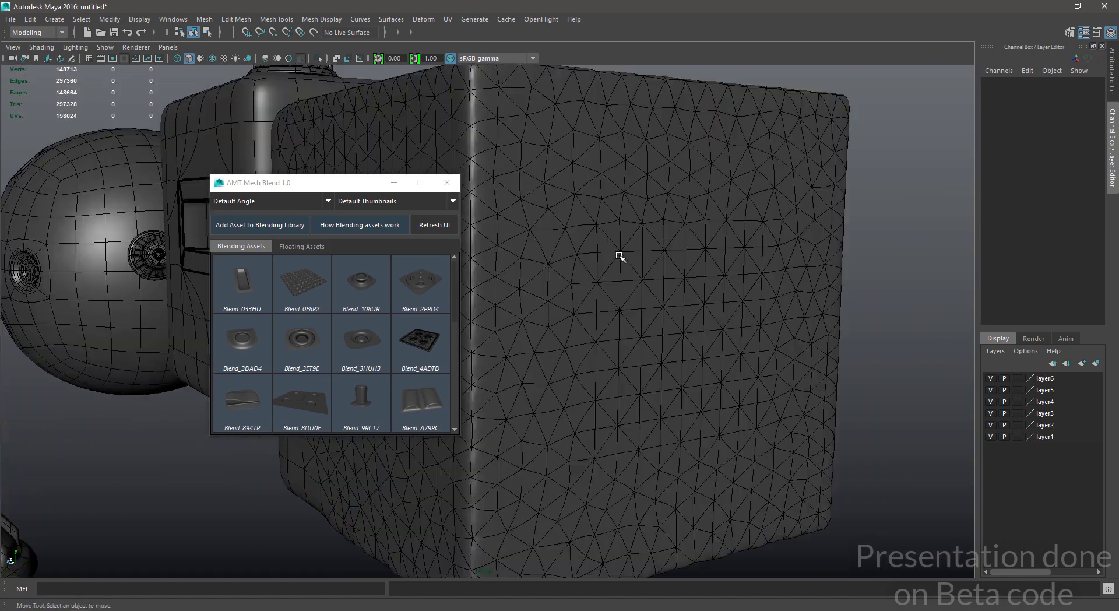
- Select an uneven, roughly L-shaped patch of triangles on the cube's side and blend Blend_3ET9E into it
{"action": "left_click", "coordinate": [663, 336]}
{"action": "mouse_move", "coordinate": [663, 337]}
{"action": "left_mouse_down"}
{"action": "mouse_move", "coordinate": [740, 298]}
{"action": "mouse_move", "coordinate": [600, 373]}
{"action": "mouse_move", "coordinate": [606, 349]}
{"action": "mouse_move", "coordinate": [660, 326]}
{"action": "left_mouse_up"}
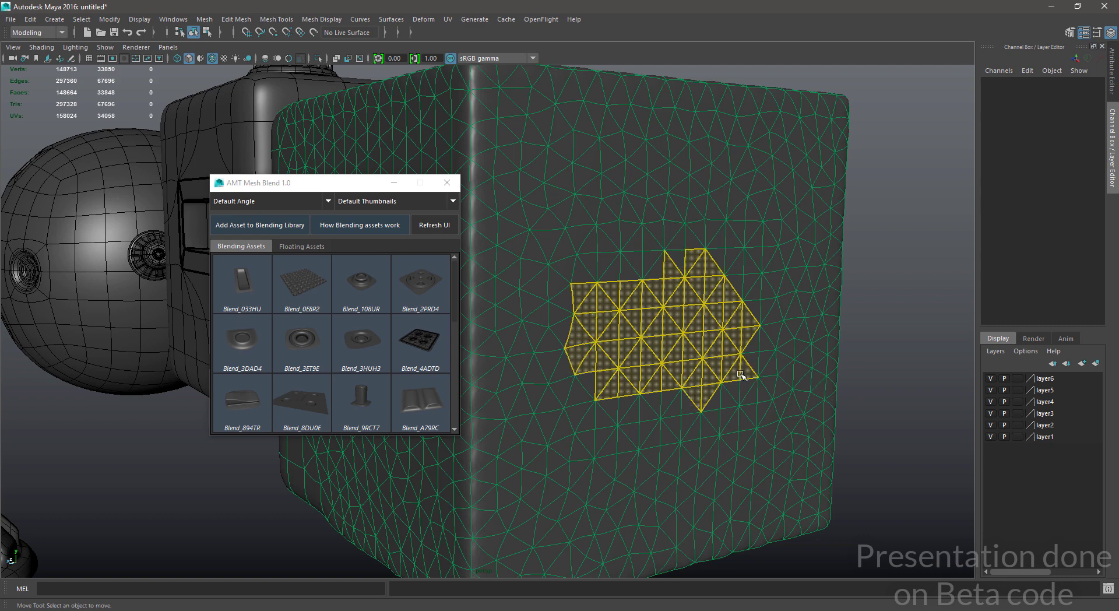
{"action": "left_click_drag", "start_coordinate": [650, 274], "coordinate": [639, 268]}
{"action": "scroll", "coordinate": [647, 298], "scroll_direction": "up", "scroll_amount": 1}
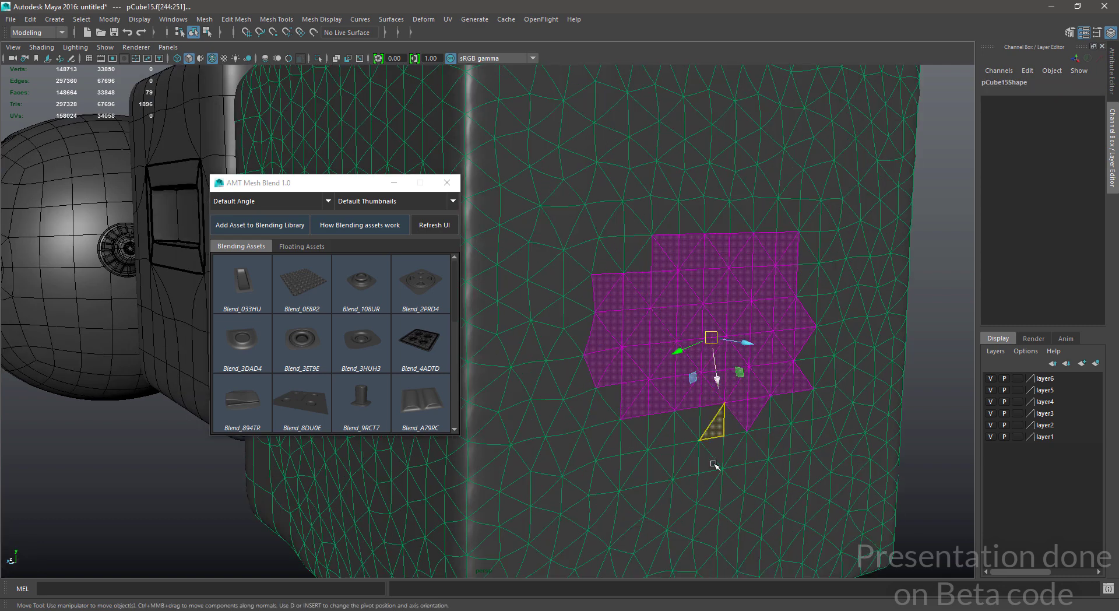
{"action": "left_click_drag", "start_coordinate": [724, 430], "coordinate": [779, 384]}
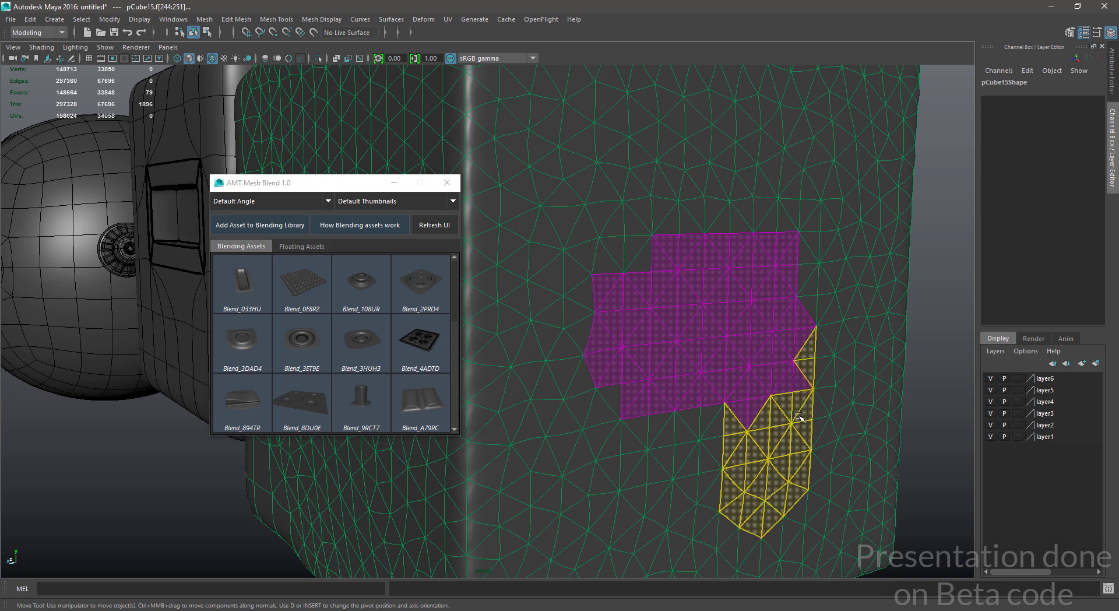
{"action": "left_click_drag", "start_coordinate": [799, 416], "coordinate": [798, 417]}
{"action": "middle_click_drag", "start_coordinate": [798, 416], "coordinate": [669, 338], "text": "alt"}
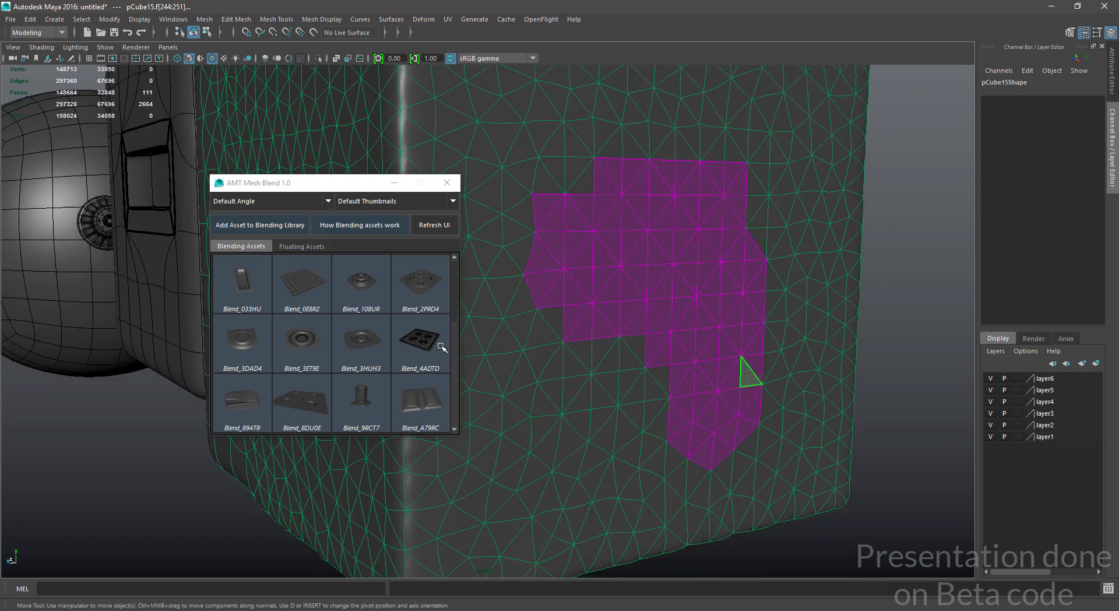
{"action": "left_click", "coordinate": [300, 348]}
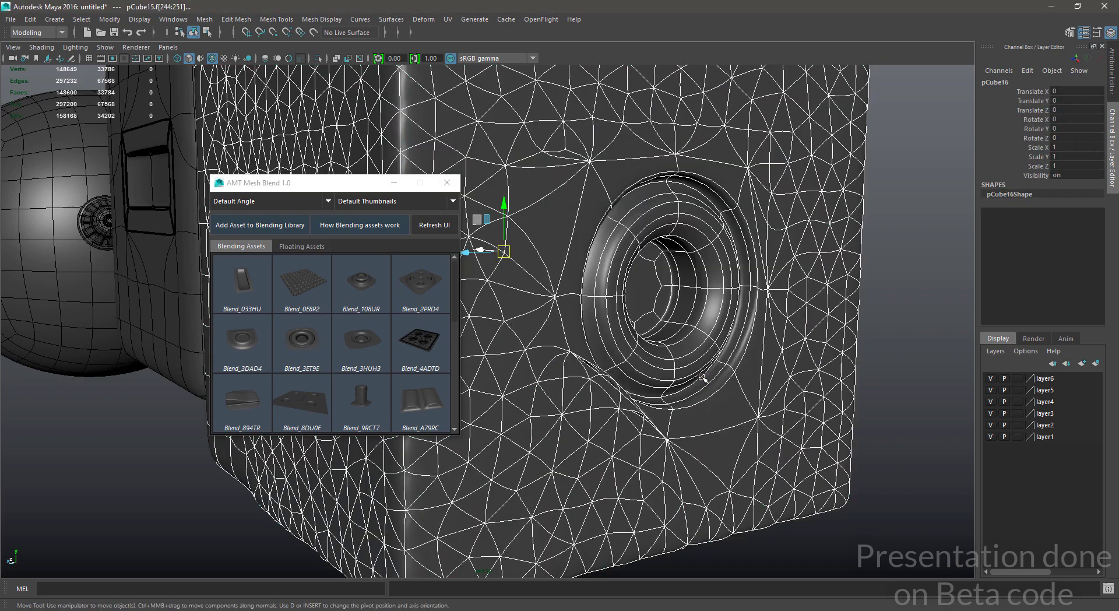
- Turn off the cube's smooth preview and switch to vertex mode at the overlapping edge of the side recess
{"action": "left_click_drag", "start_coordinate": [670, 373], "coordinate": [700, 377], "text": "alt"}
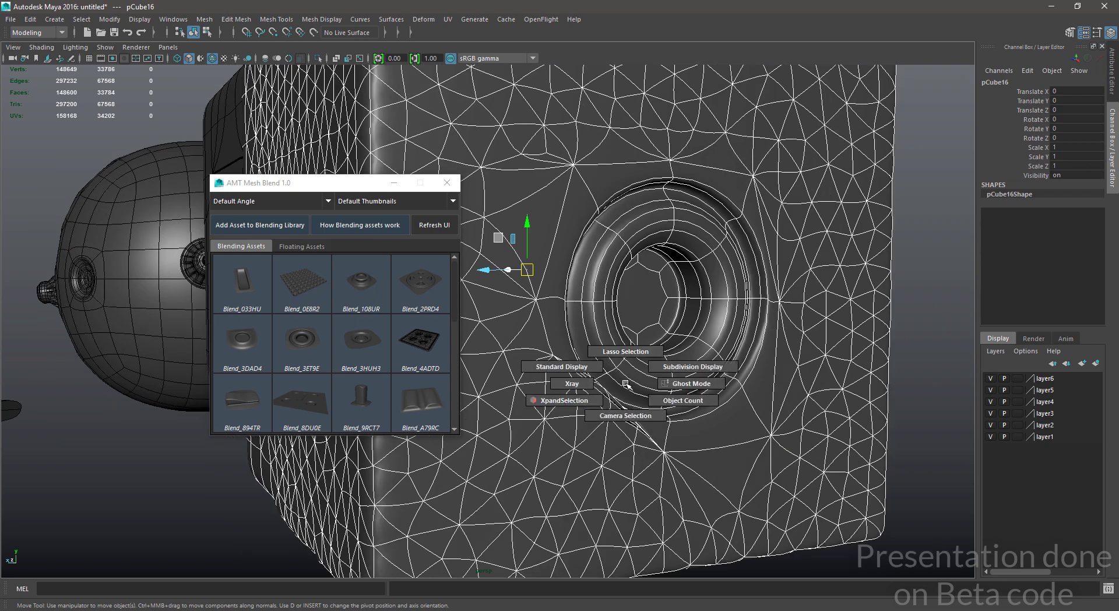
{"action": "key", "text": "1"}
{"action": "key", "text": "F9"}
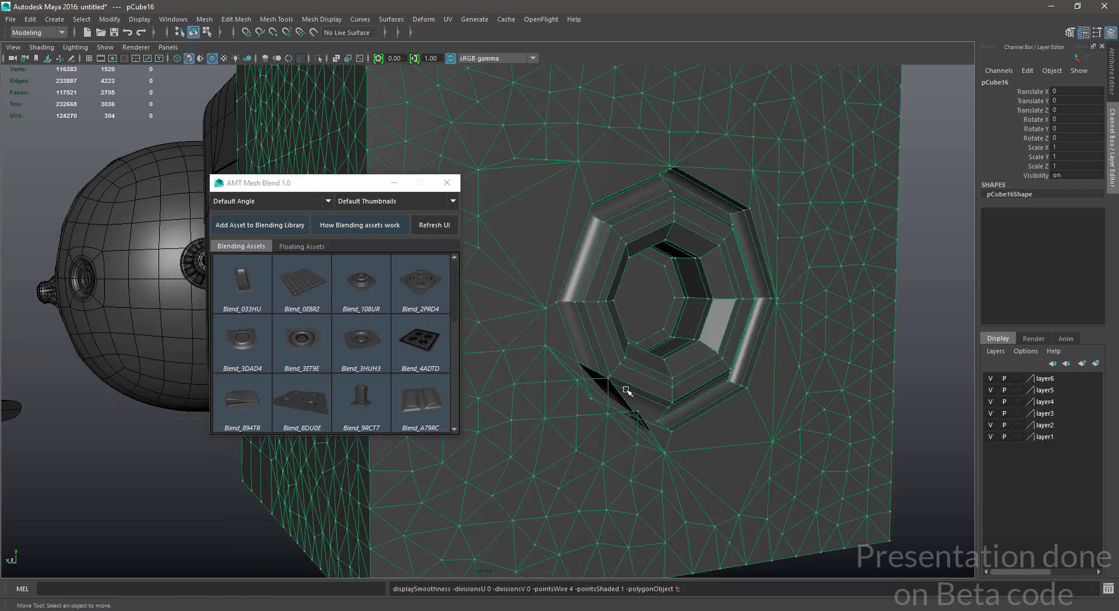